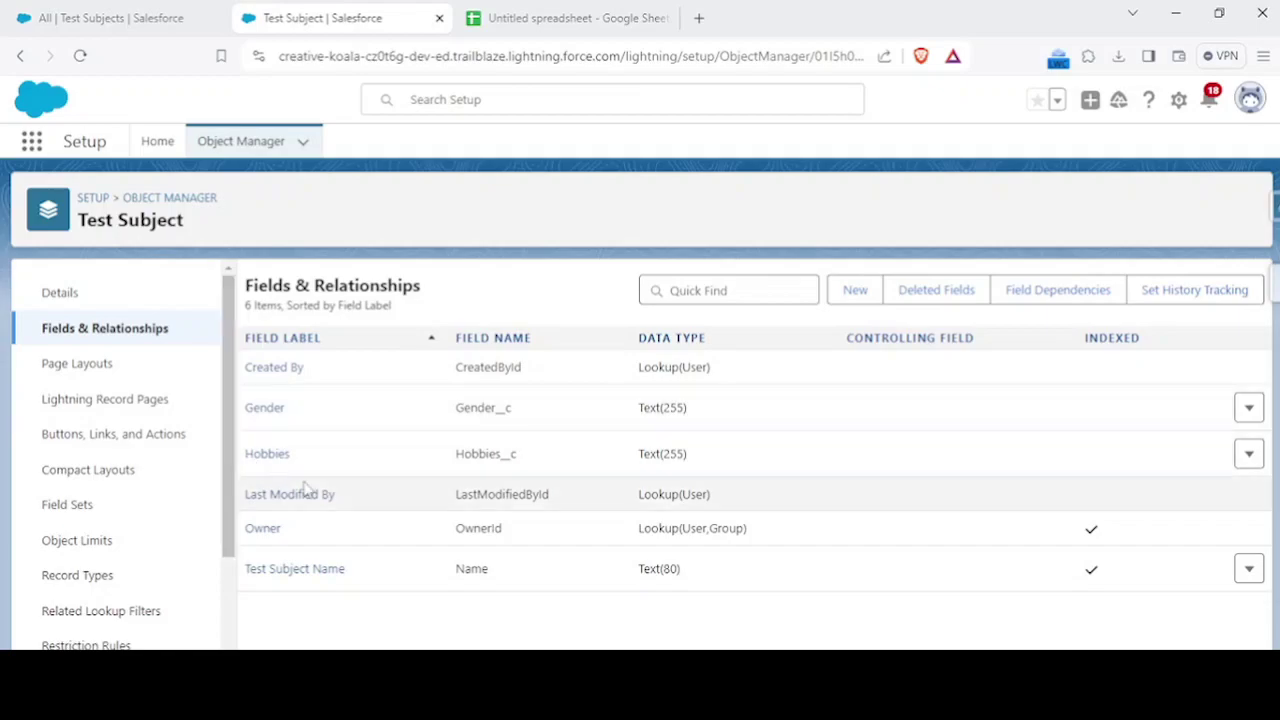
Review the sample records in the Google Sheets spreadsheet, selecting the Name and Hobbies__c data in A1:B5
left_click(585, 14)
left_click(89, 326)
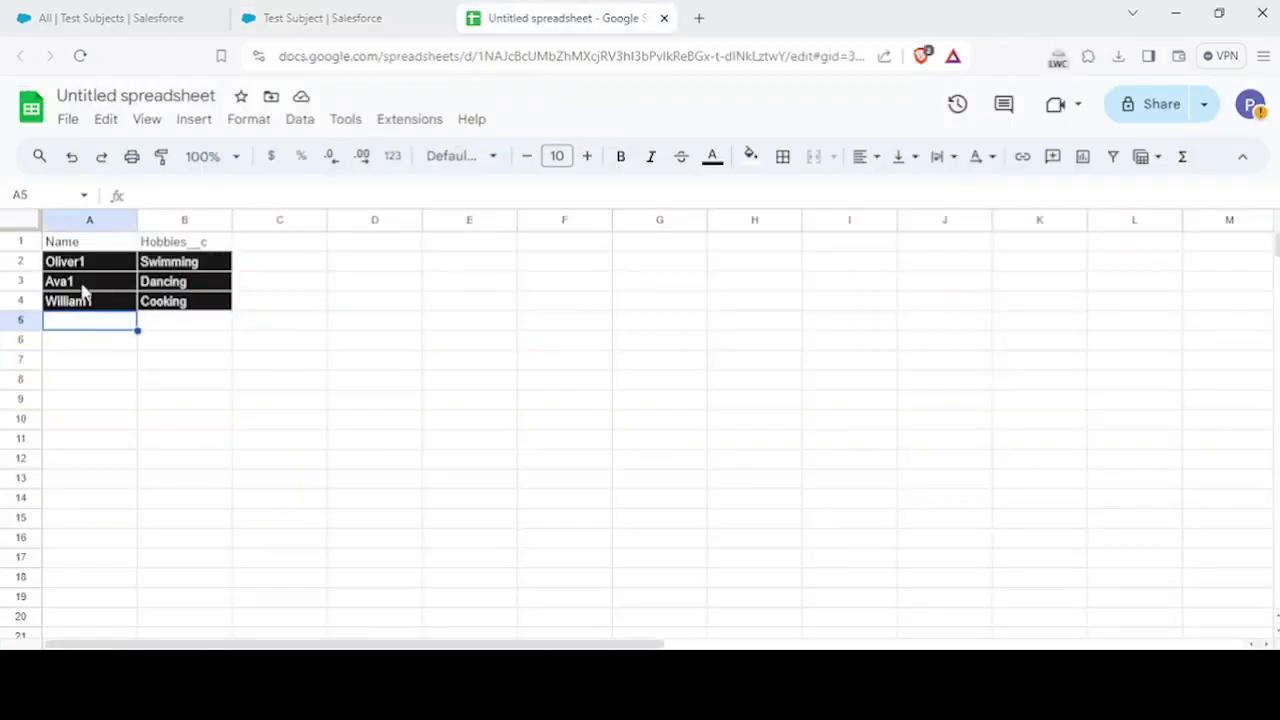
left_click_drag(85, 242, 189, 331)
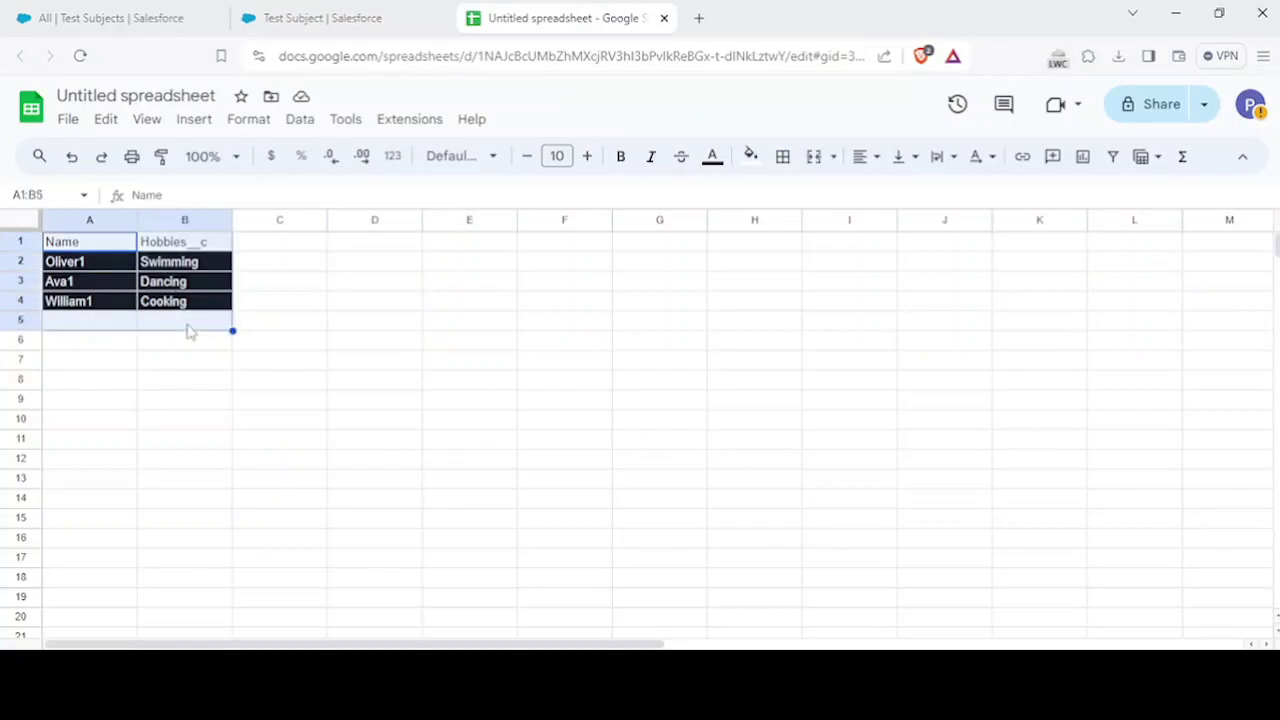
Back in Salesforce, open the Test Subject Layout, accept Gender as Required in its field properties, and save the page layout
left_click(337, 14)
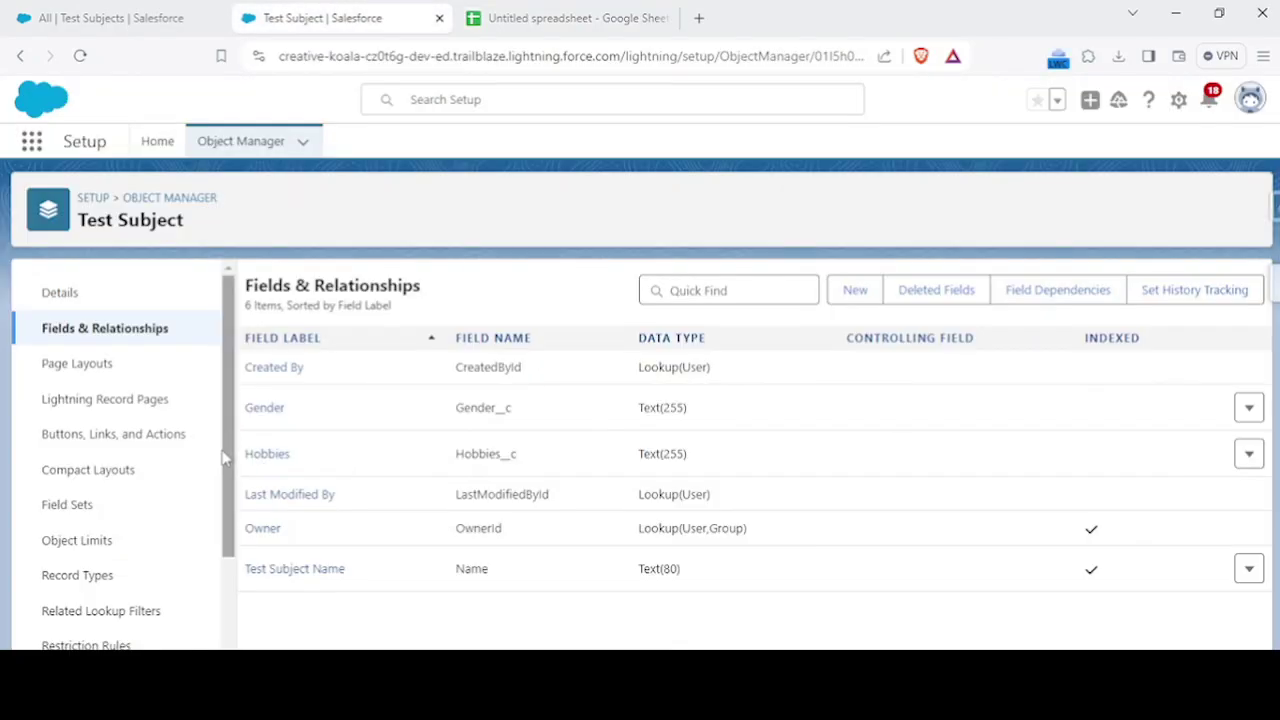
left_click(80, 376)
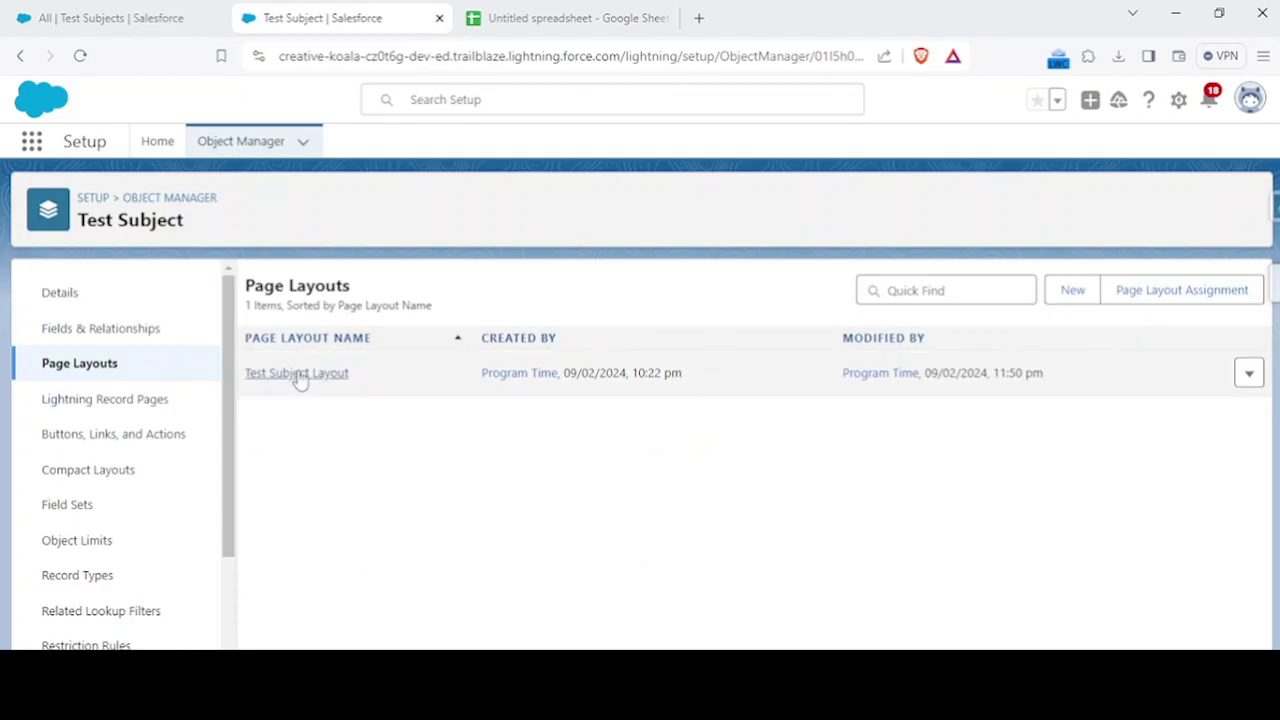
left_click(299, 374)
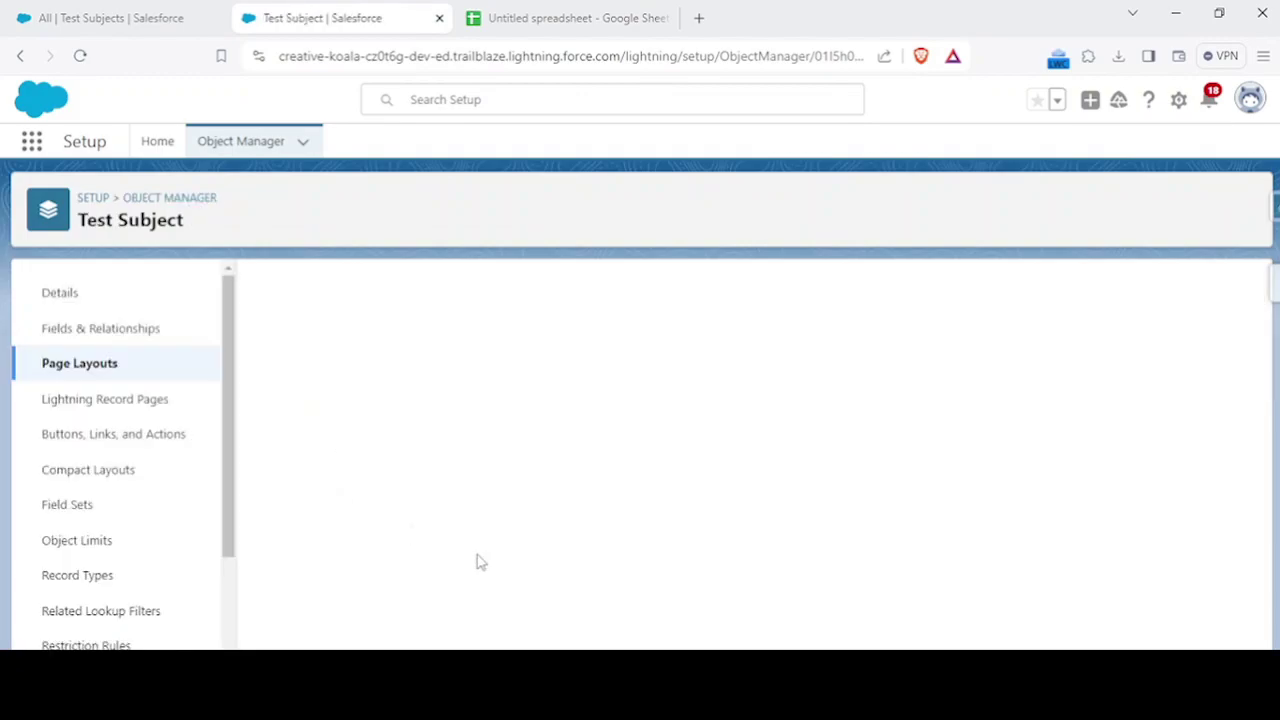
scroll(466, 589, "down", 5)
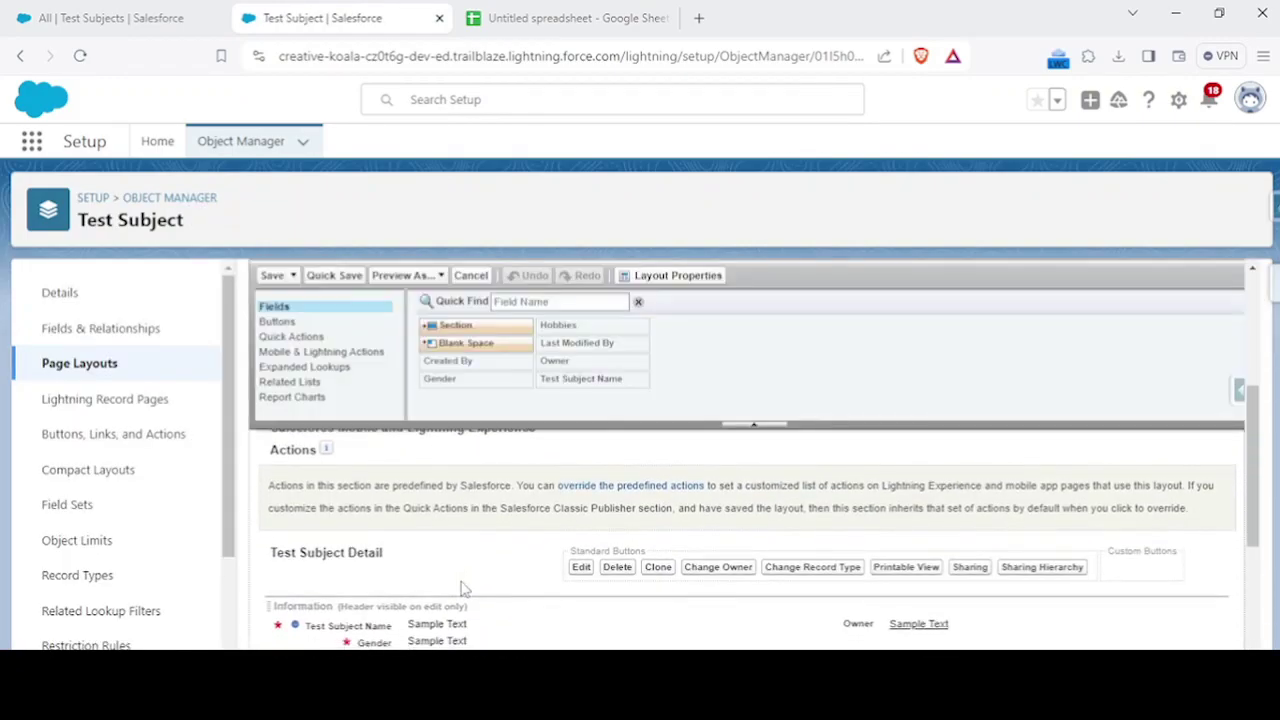
scroll(466, 589, "down", 1)
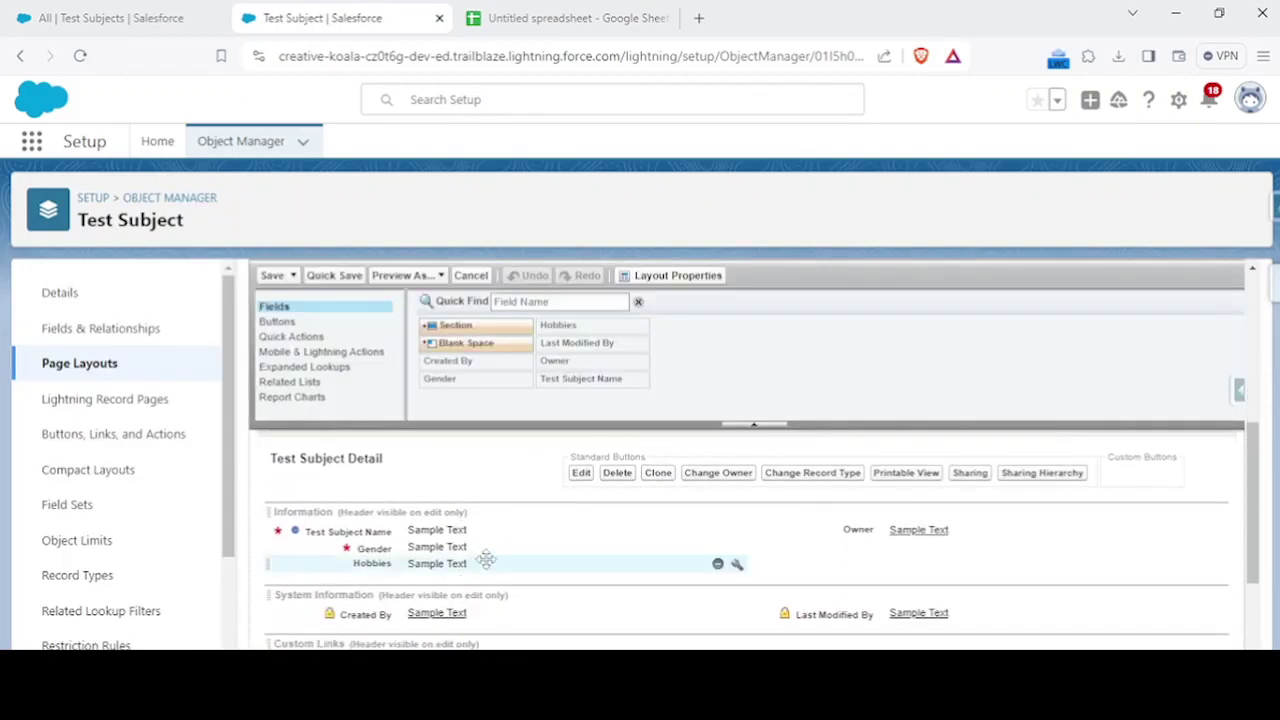
left_click(737, 549)
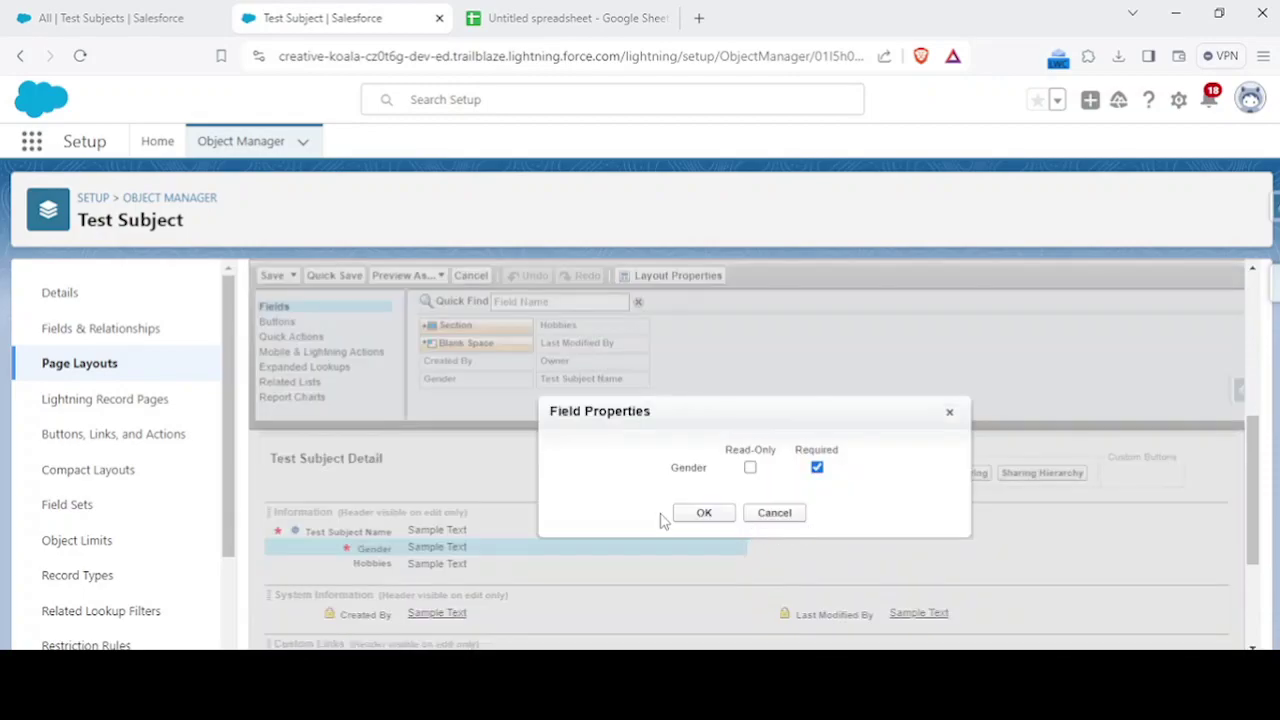
left_click(688, 514)
left_click(278, 275)
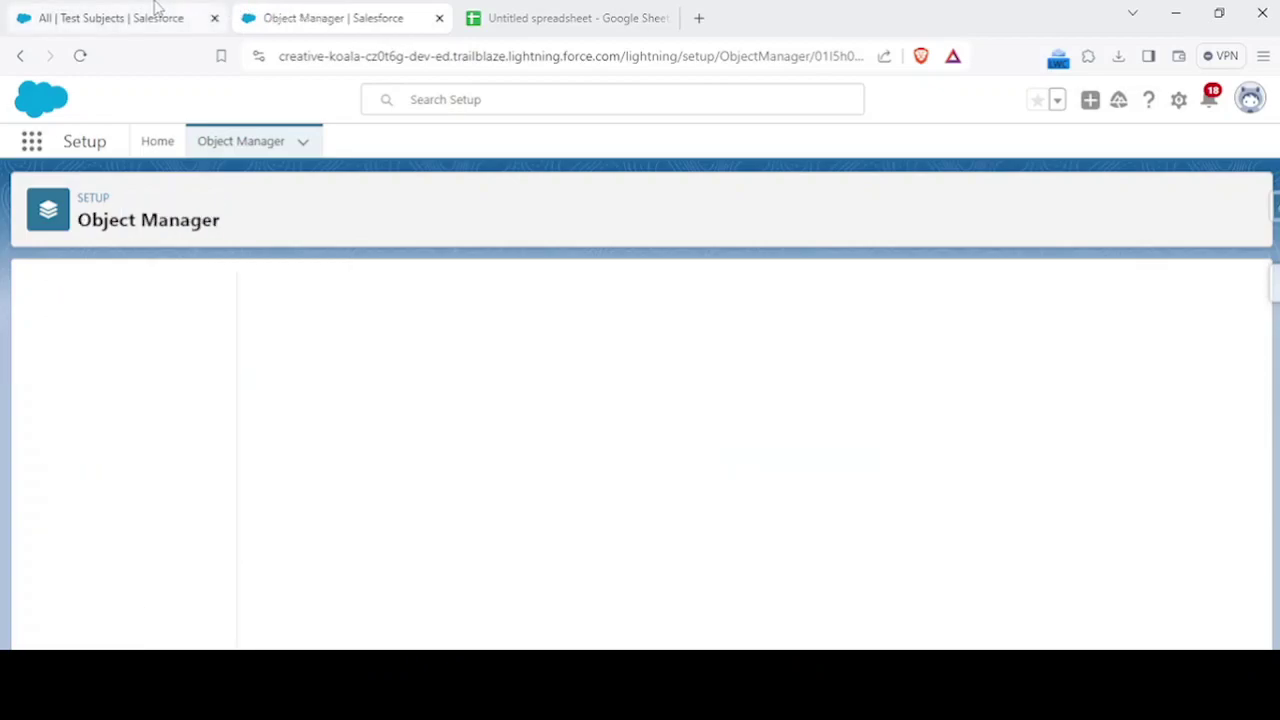
Reload the Test Subjects list, try to save a new record with all fields blank, and discard the form
left_click(155, 15)
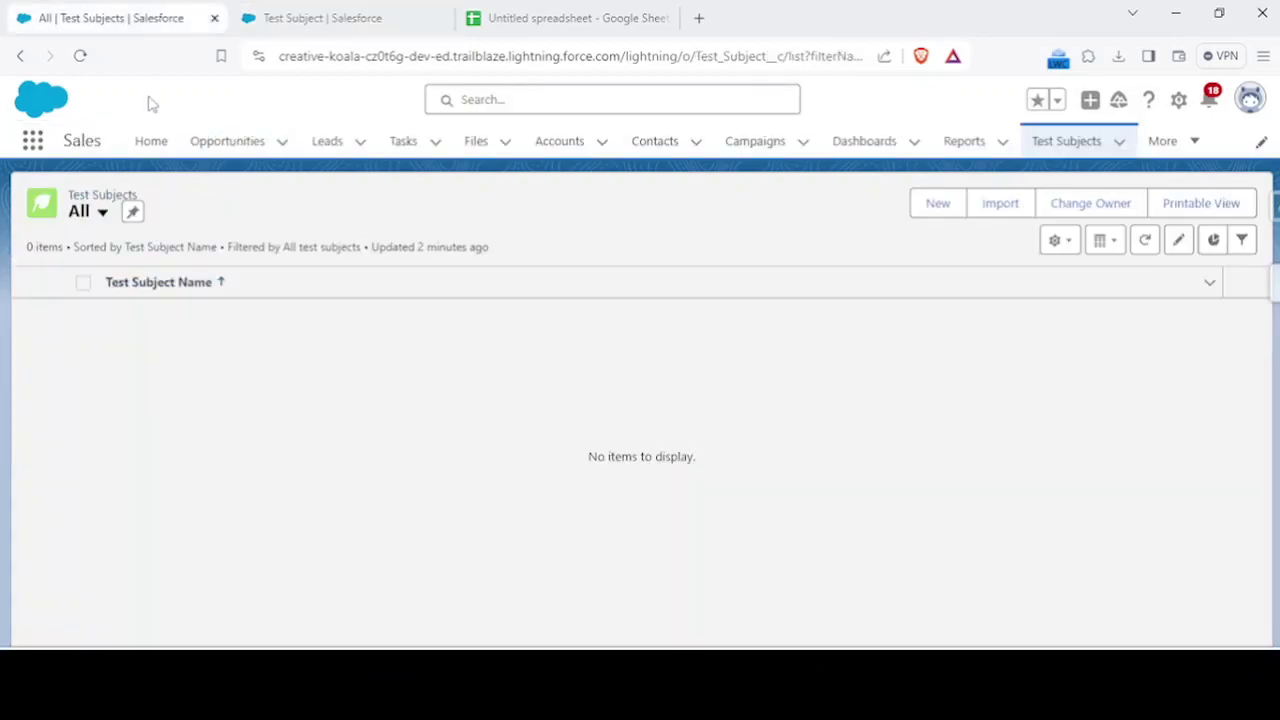
left_click(80, 55)
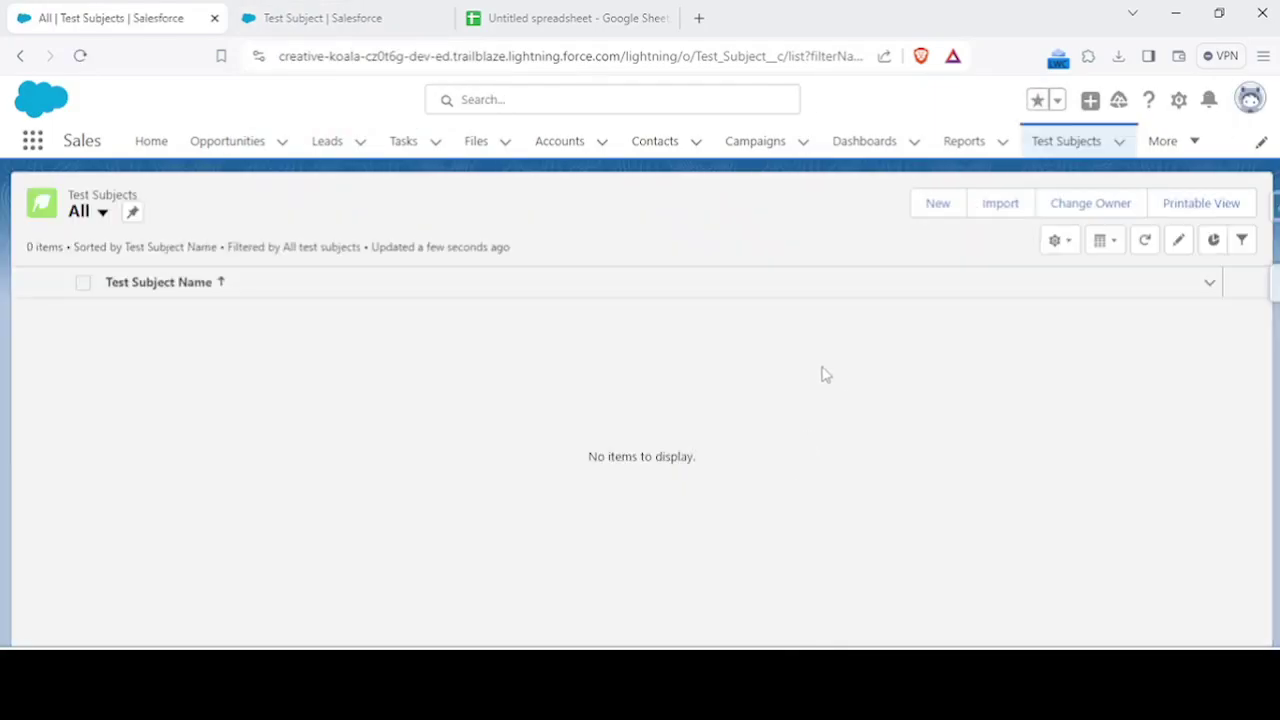
left_click(922, 215)
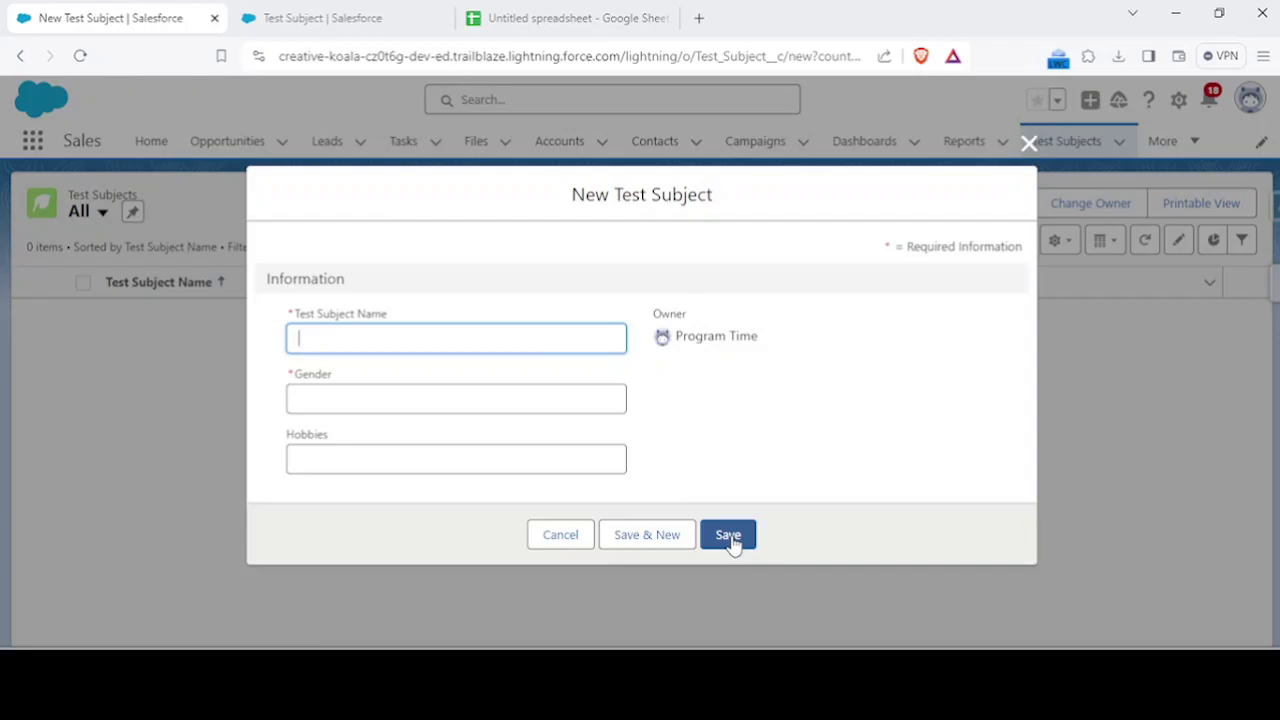
left_click(736, 543)
left_click(1026, 128)
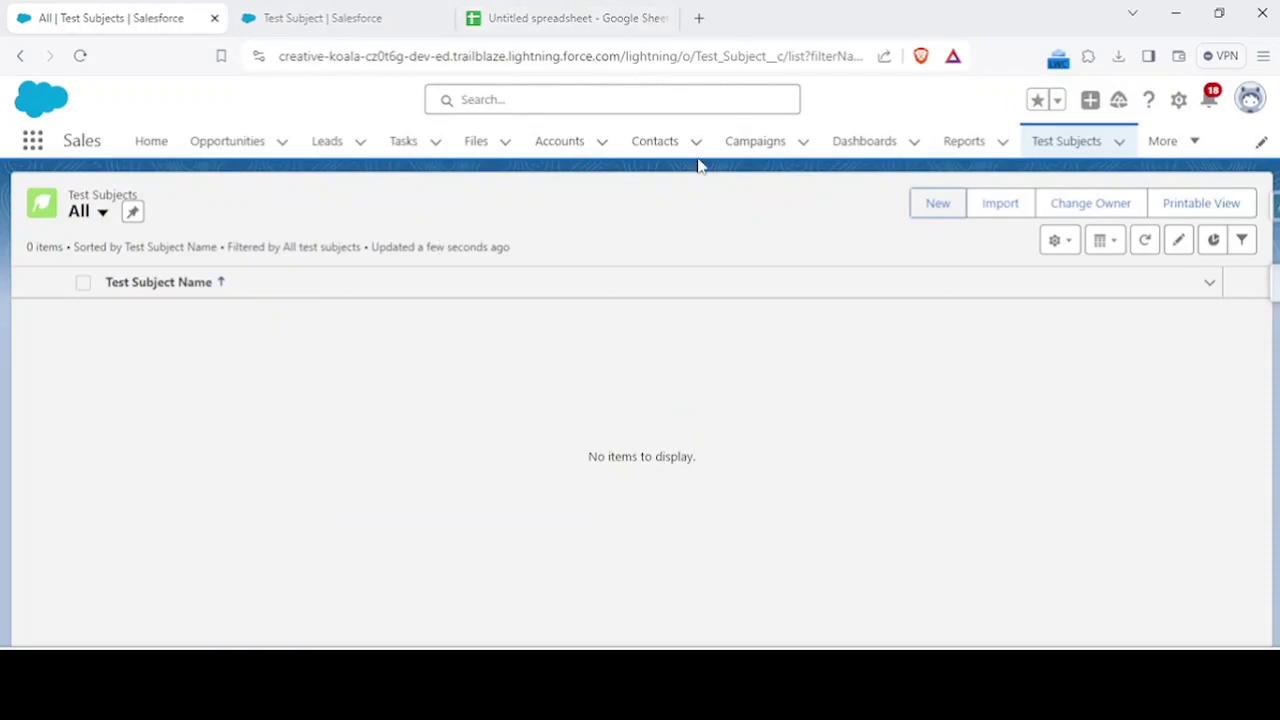
Open Setup, search for the data import tool, and open the Data Import Wizard
left_click(1178, 100)
left_click(1083, 177)
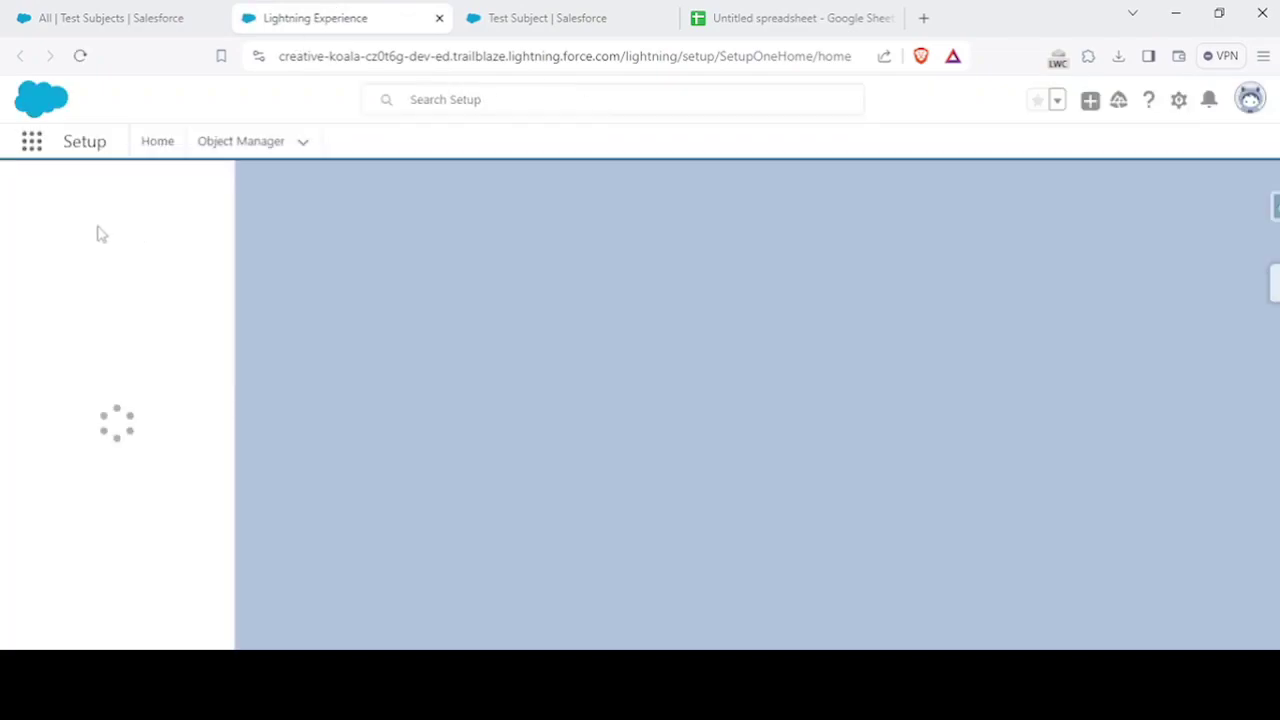
left_click(109, 197)
type("dat")
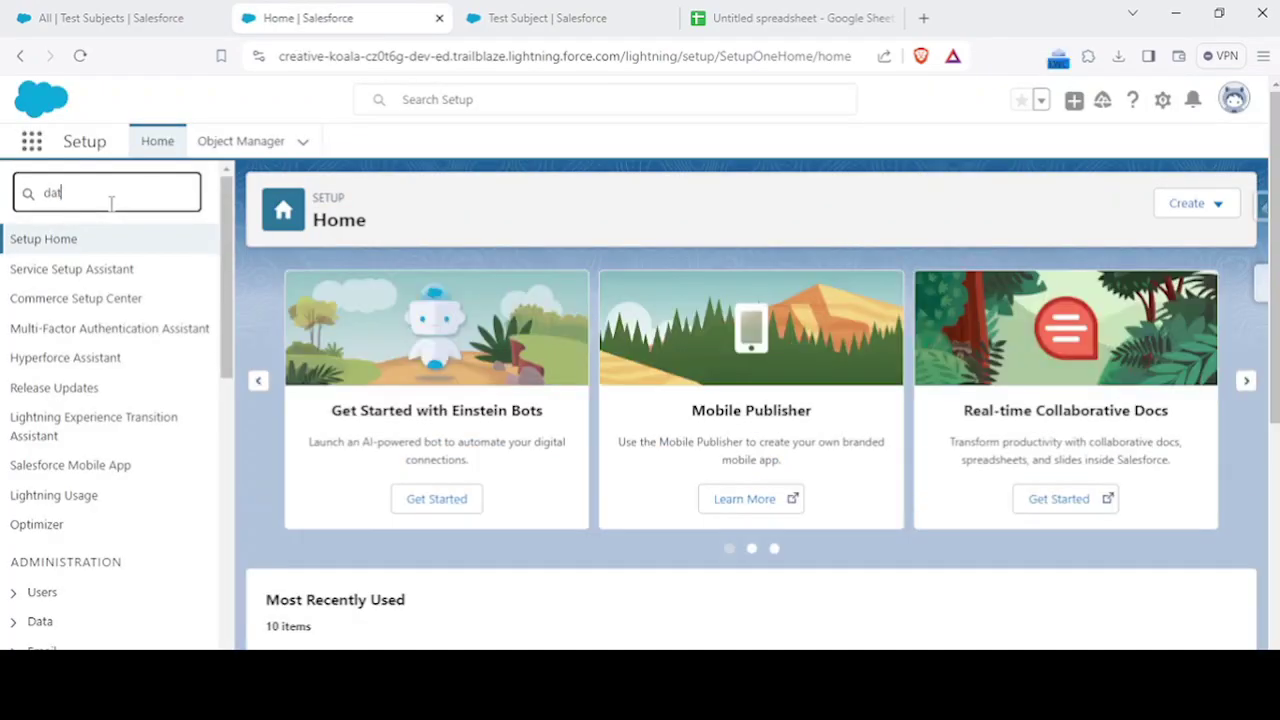
type("a impor")
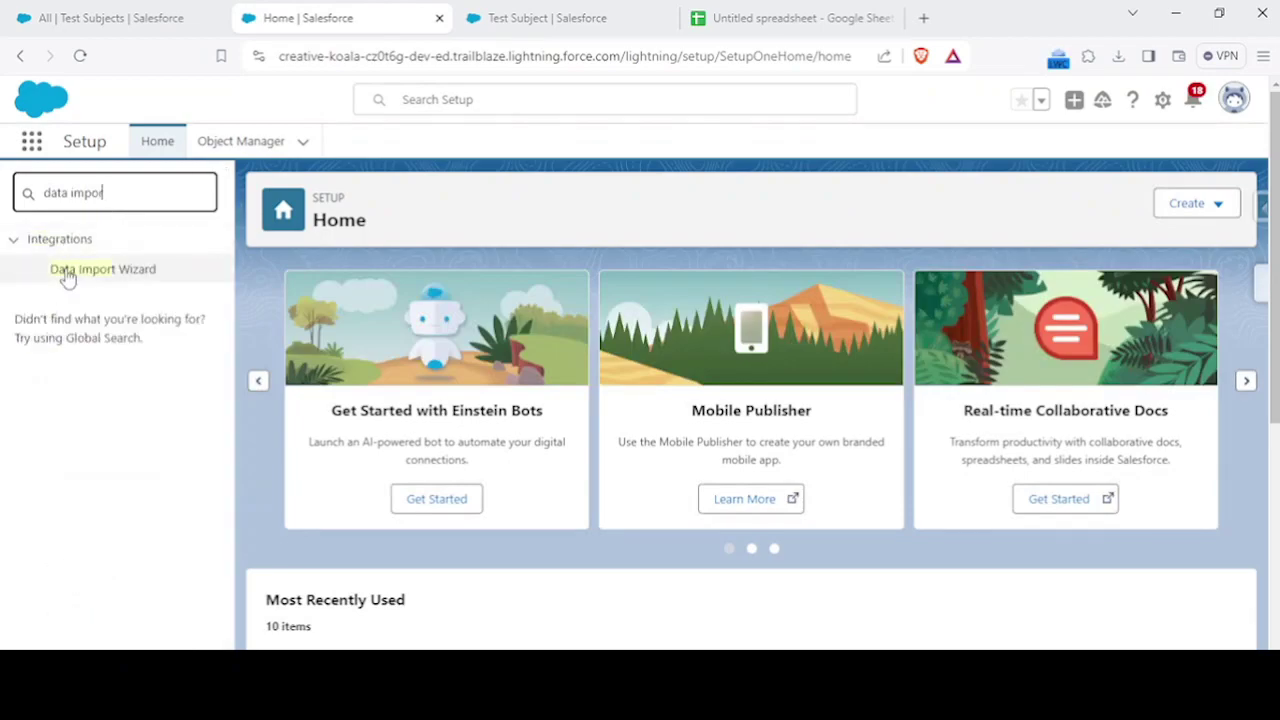
left_click(66, 274)
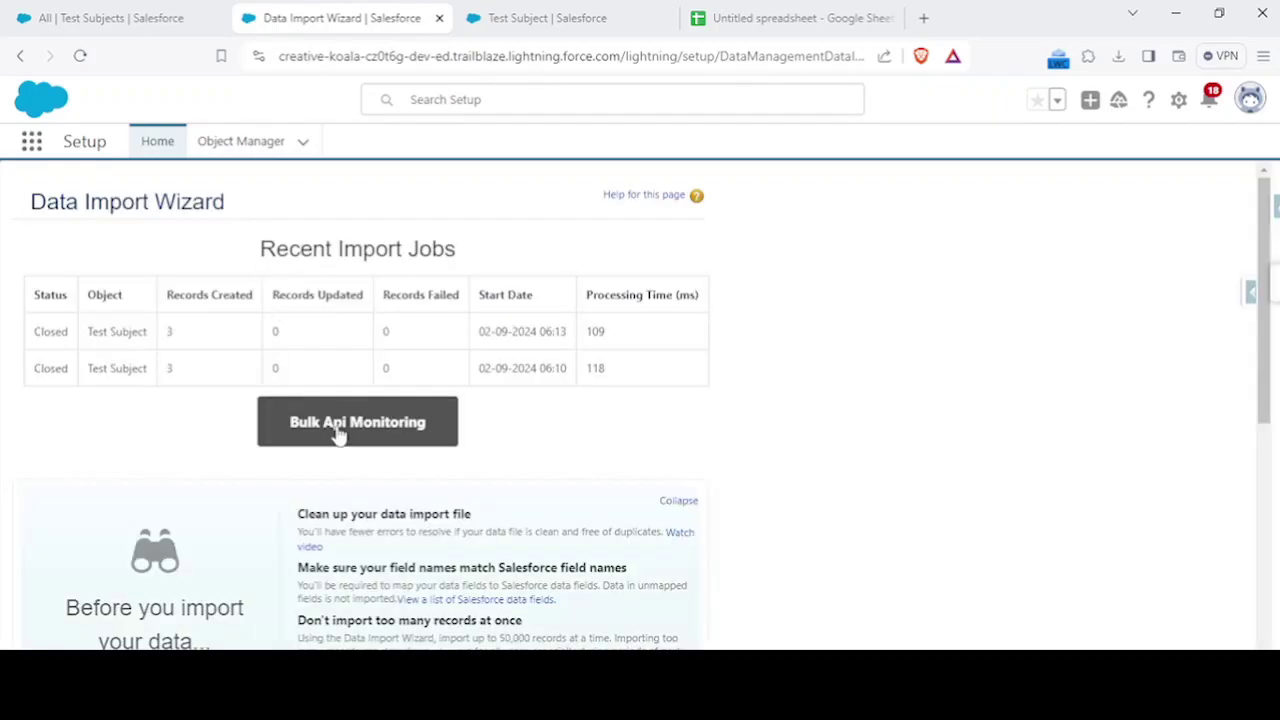
Choose the custom object Test Subjects as the kind of data to import
scroll(338, 432, "down", 4)
scroll(323, 586, "up", 4)
scroll(323, 395, "down", 1)
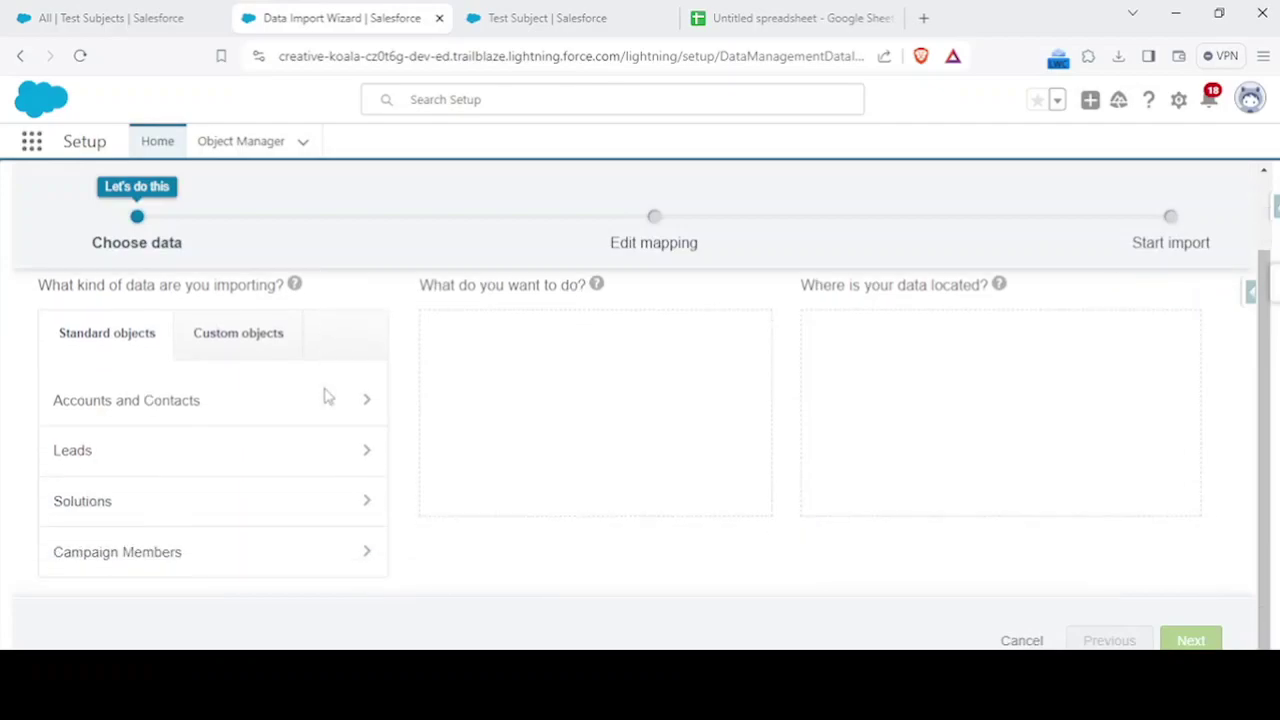
left_click(256, 345)
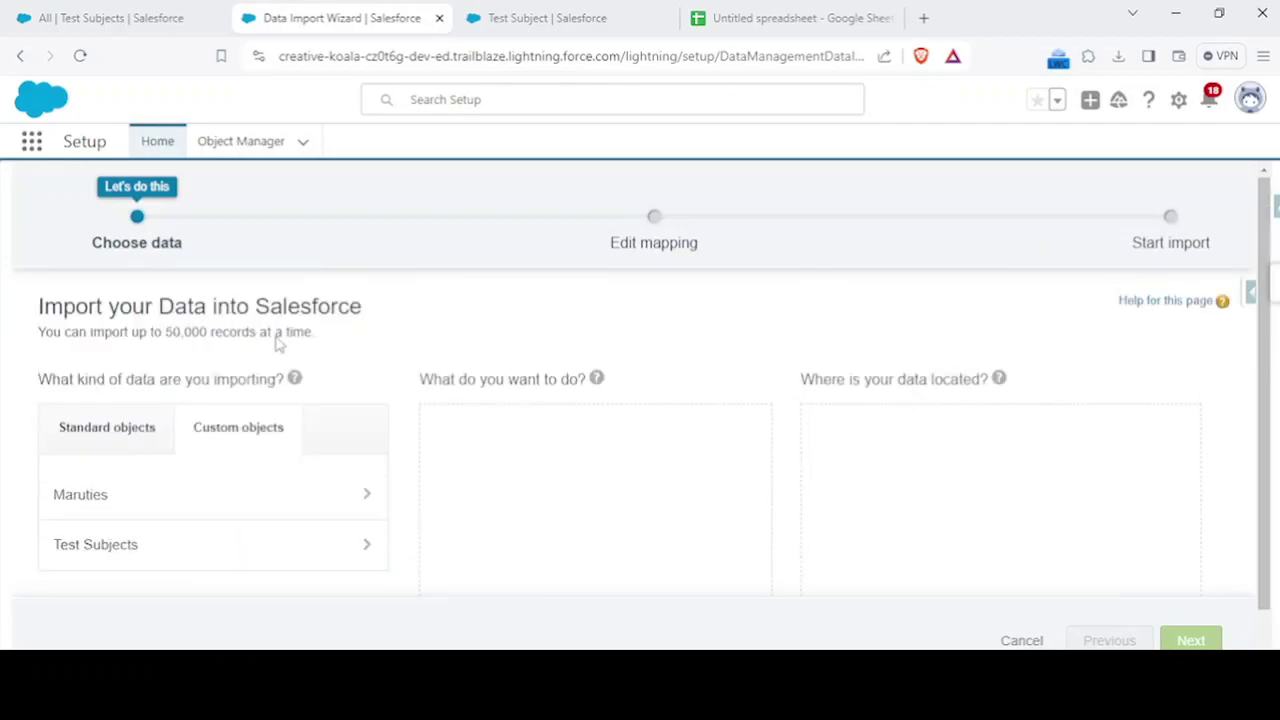
left_click(63, 543)
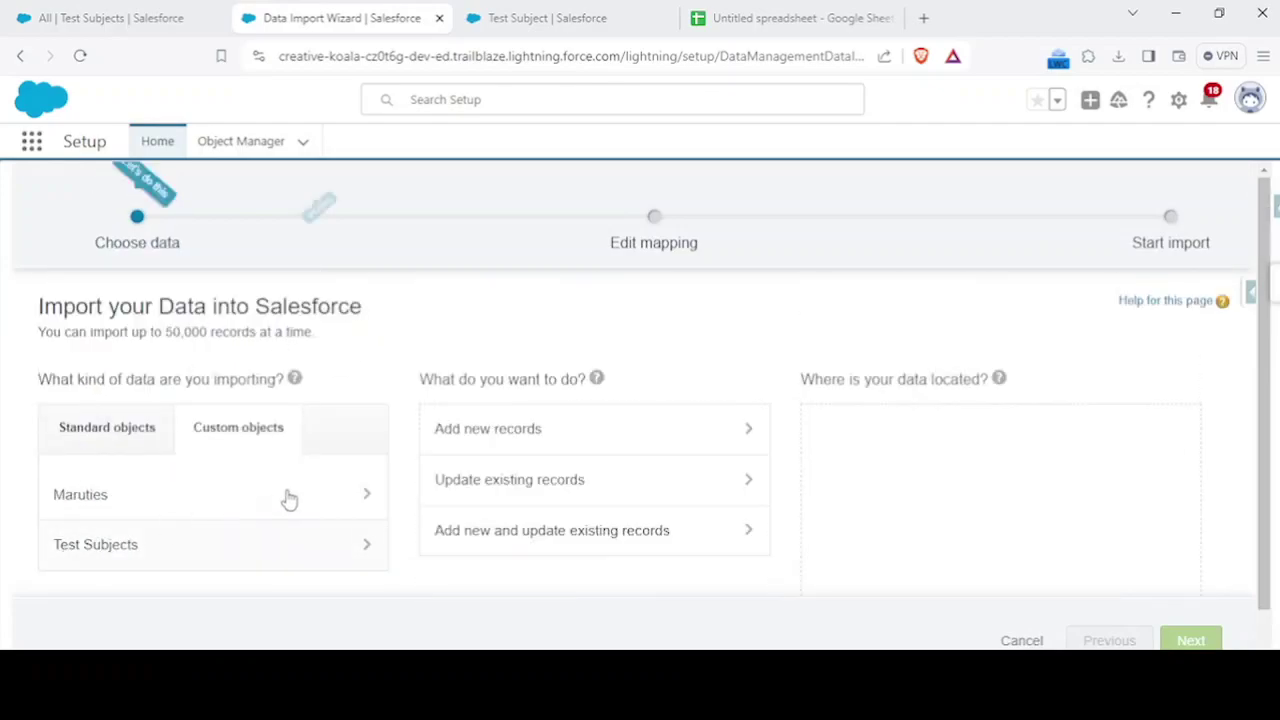
Set the import to add new records, matched by Name
left_click(566, 430)
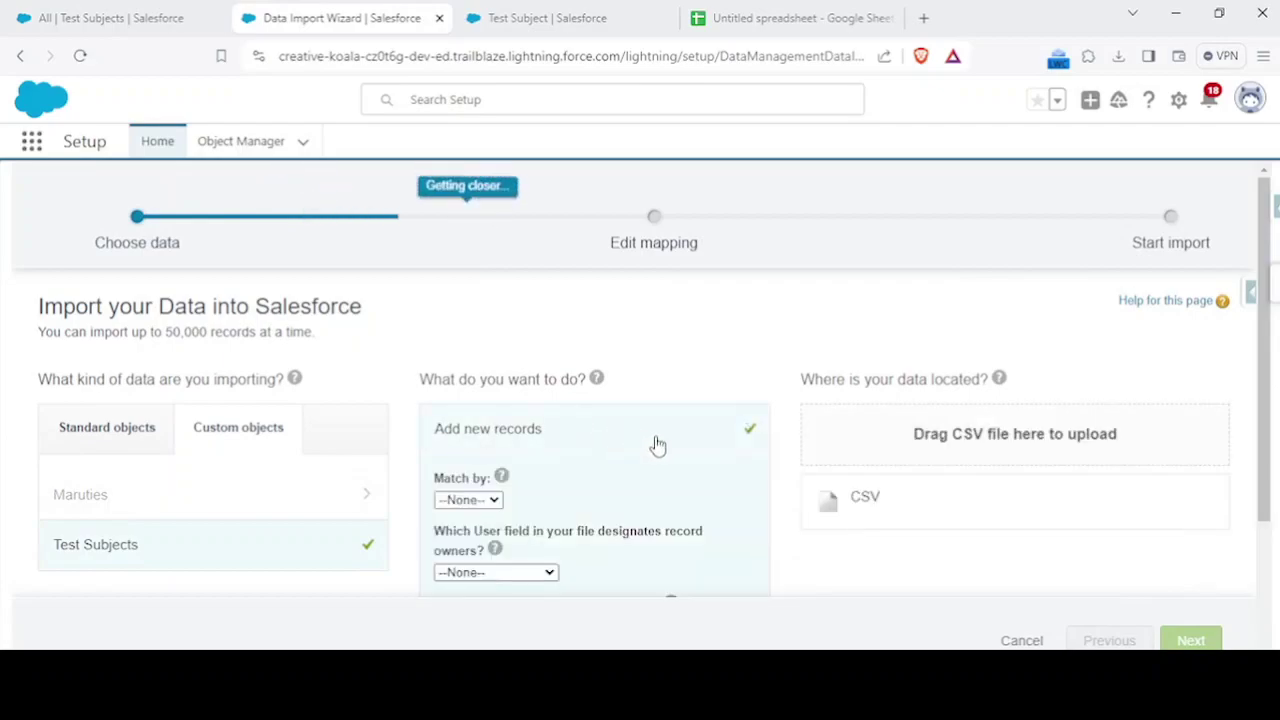
left_click(476, 503)
left_click(468, 527)
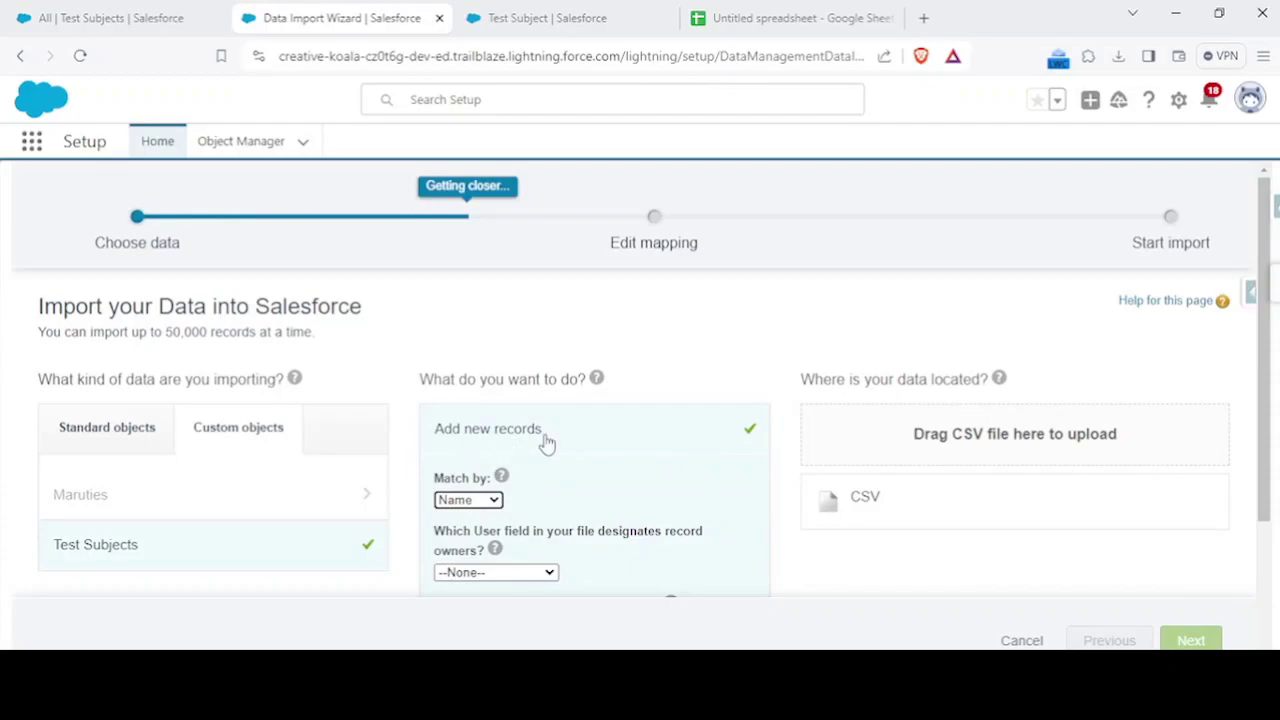
scroll(545, 443, "down", 3)
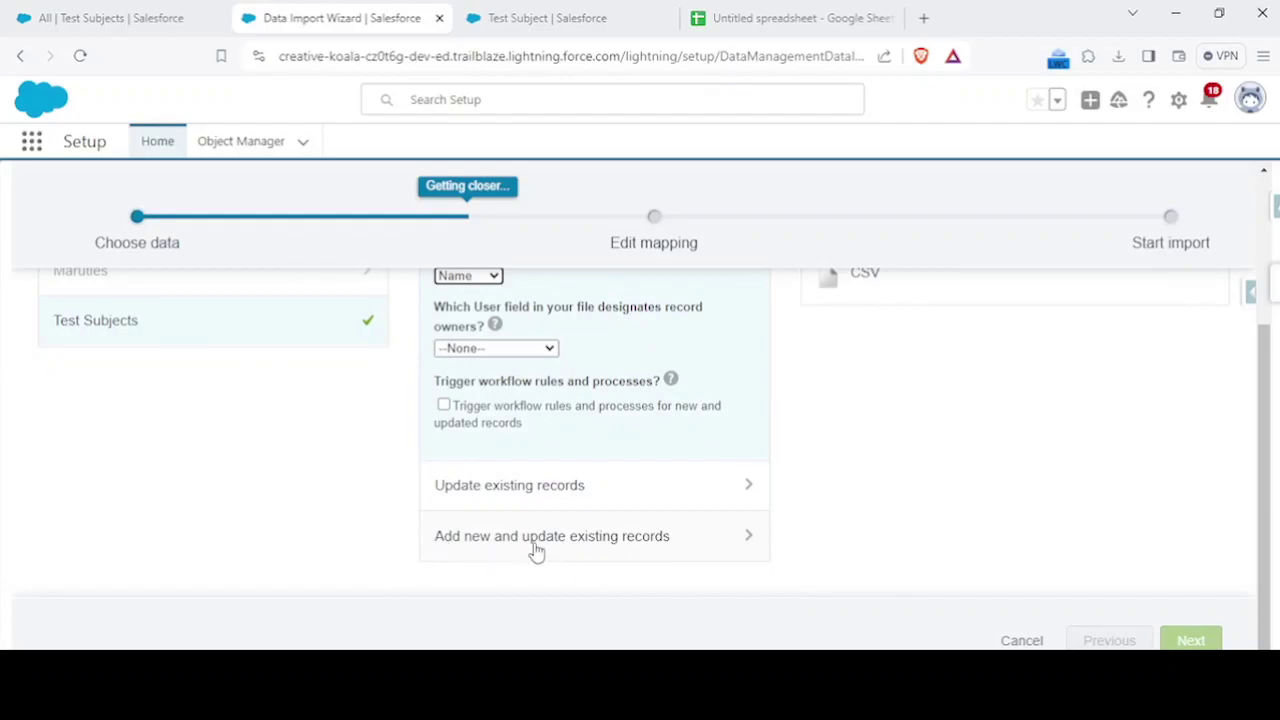
scroll(677, 513, "up", 3)
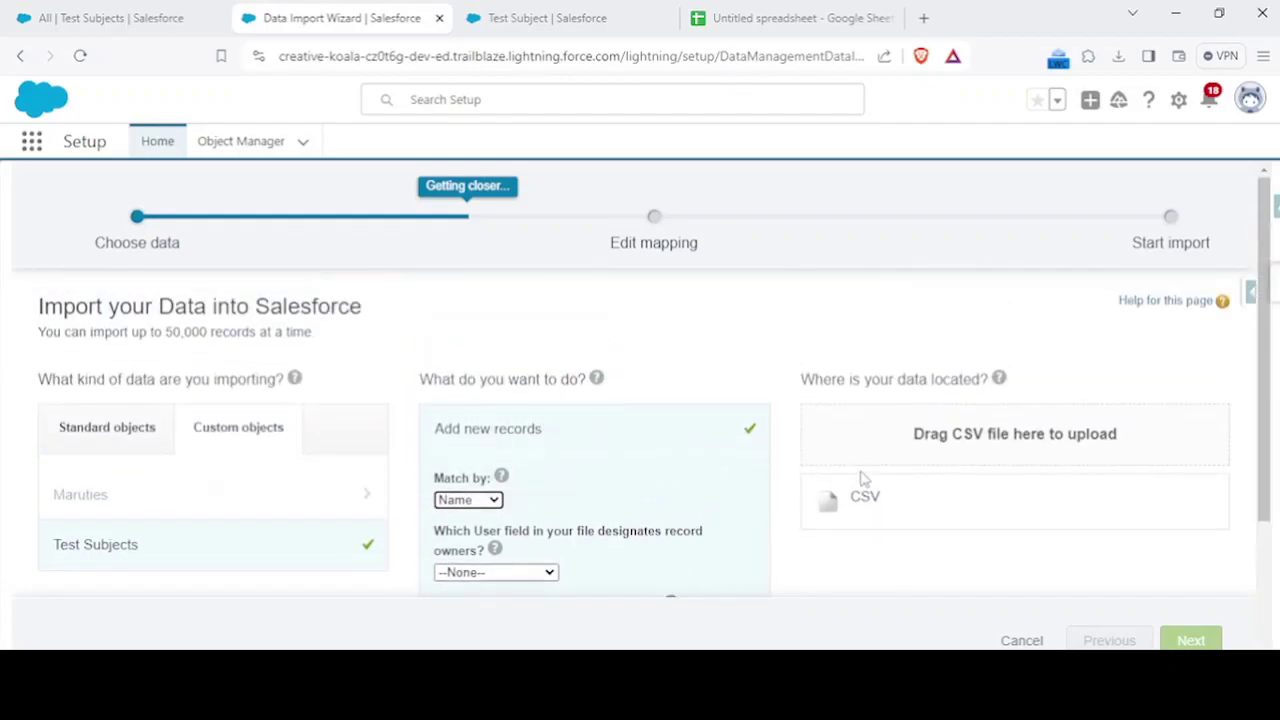
Check the source spreadsheet, choose onPageLayout.csv as the CSV file to import, and proceed to field mapping
left_click(793, 12)
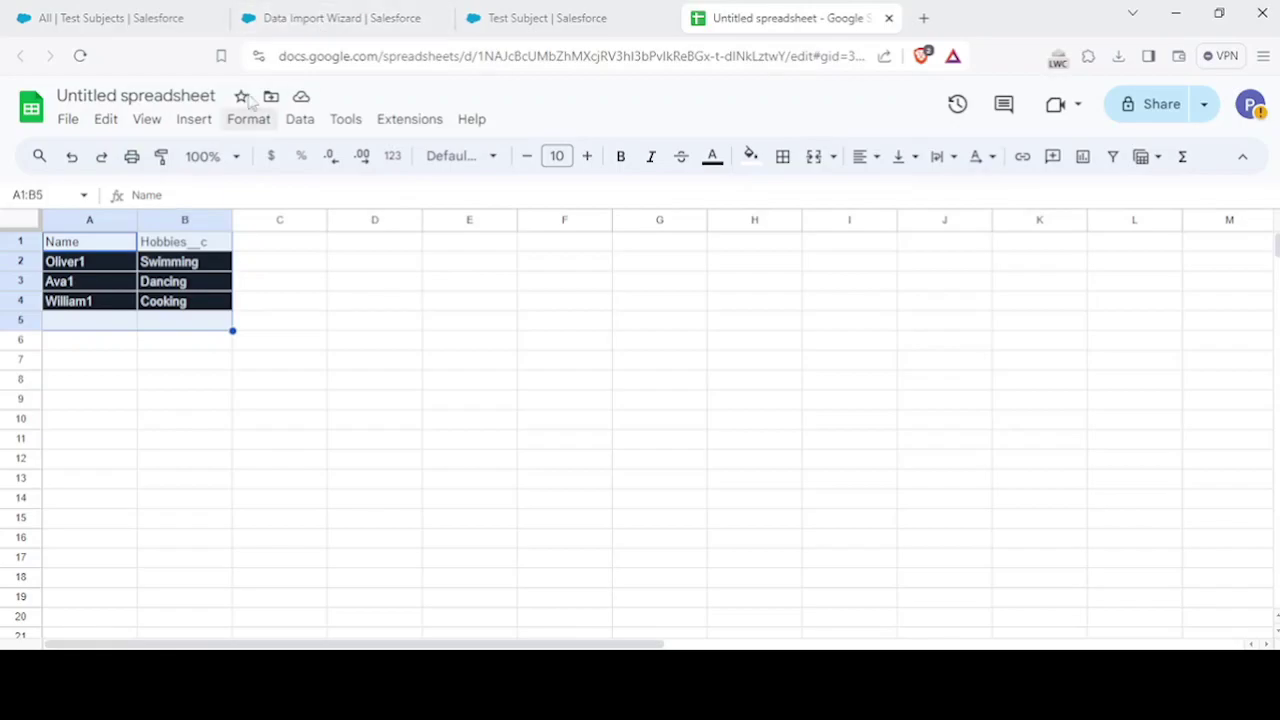
left_click(353, 8)
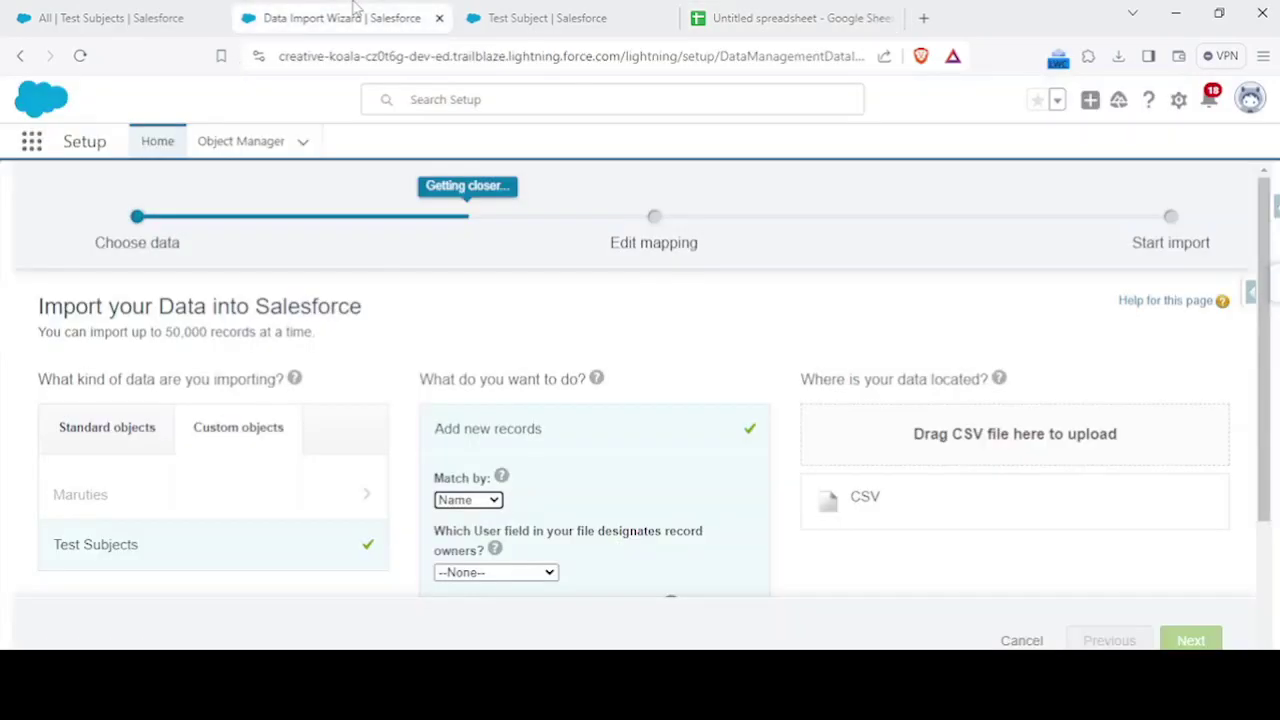
left_click(831, 501)
left_click(889, 556)
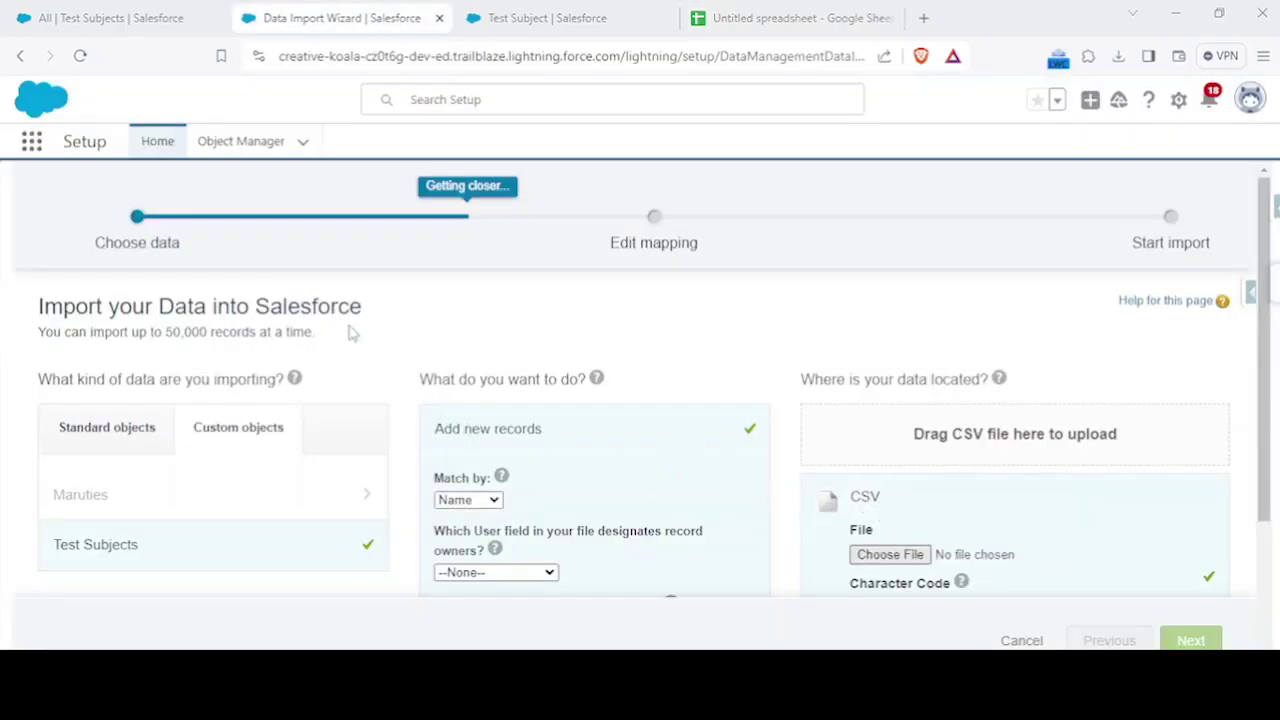
left_click(258, 158)
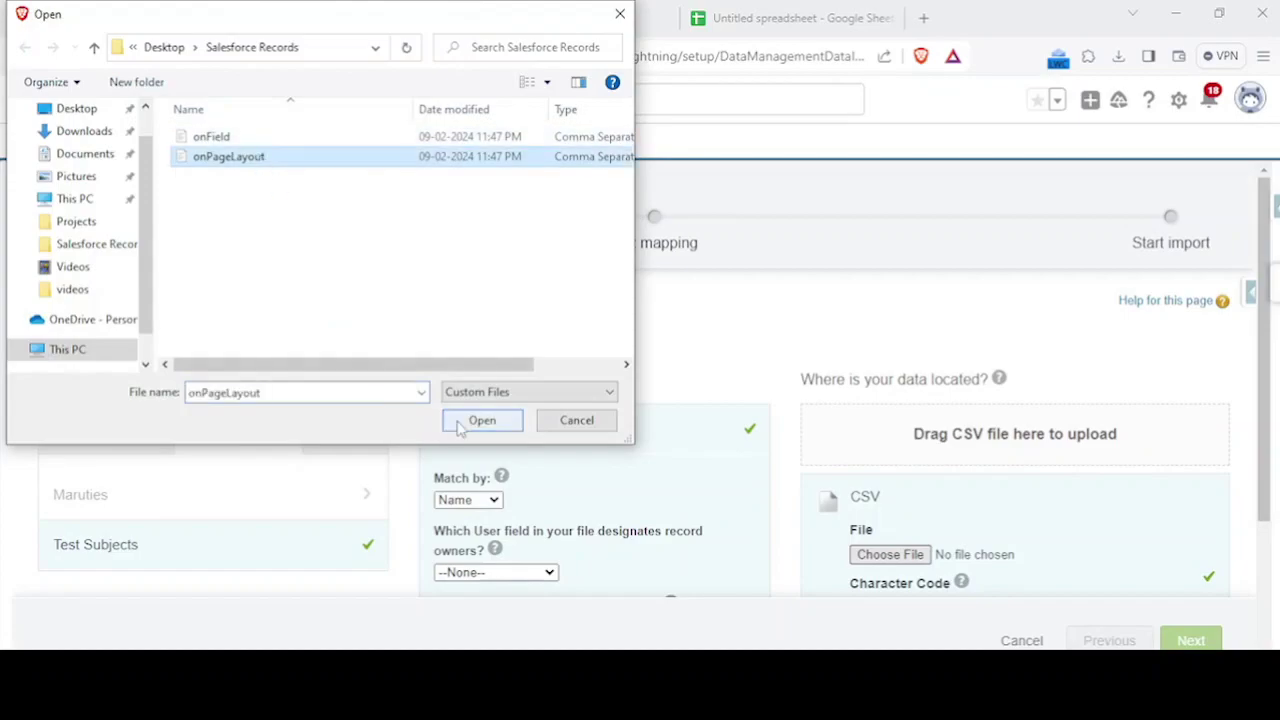
left_click(466, 420)
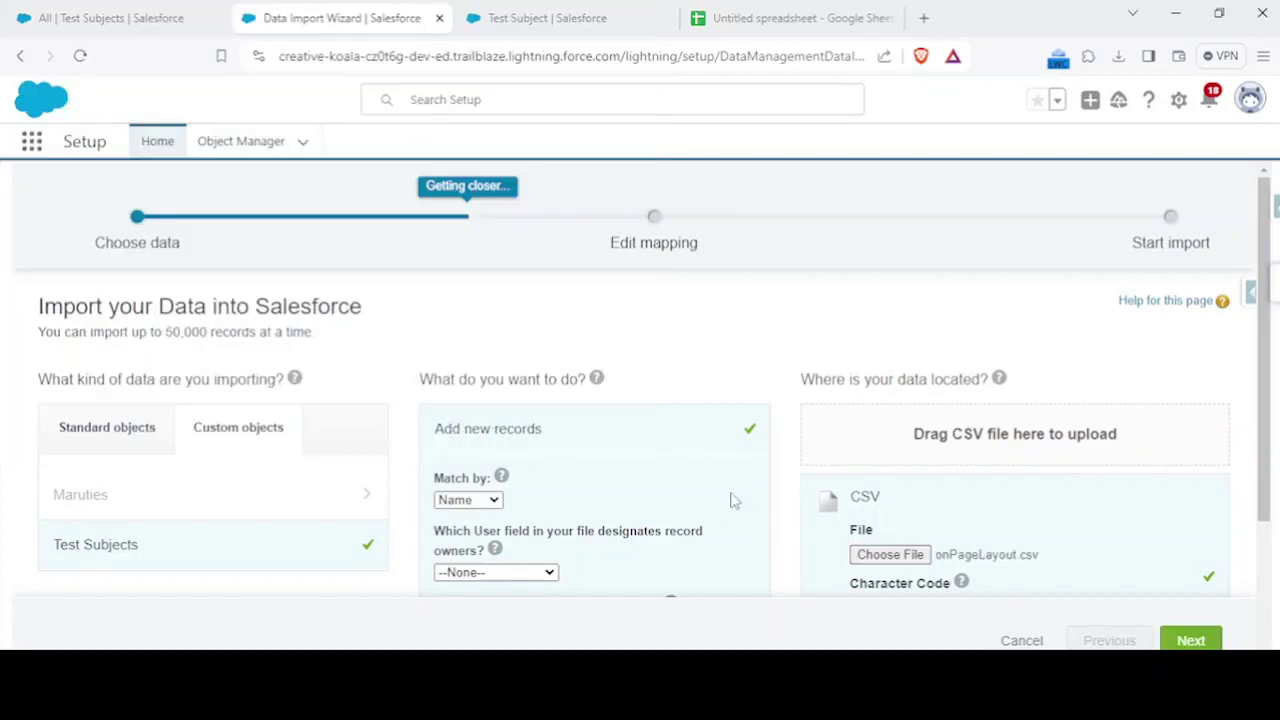
left_click(1172, 634)
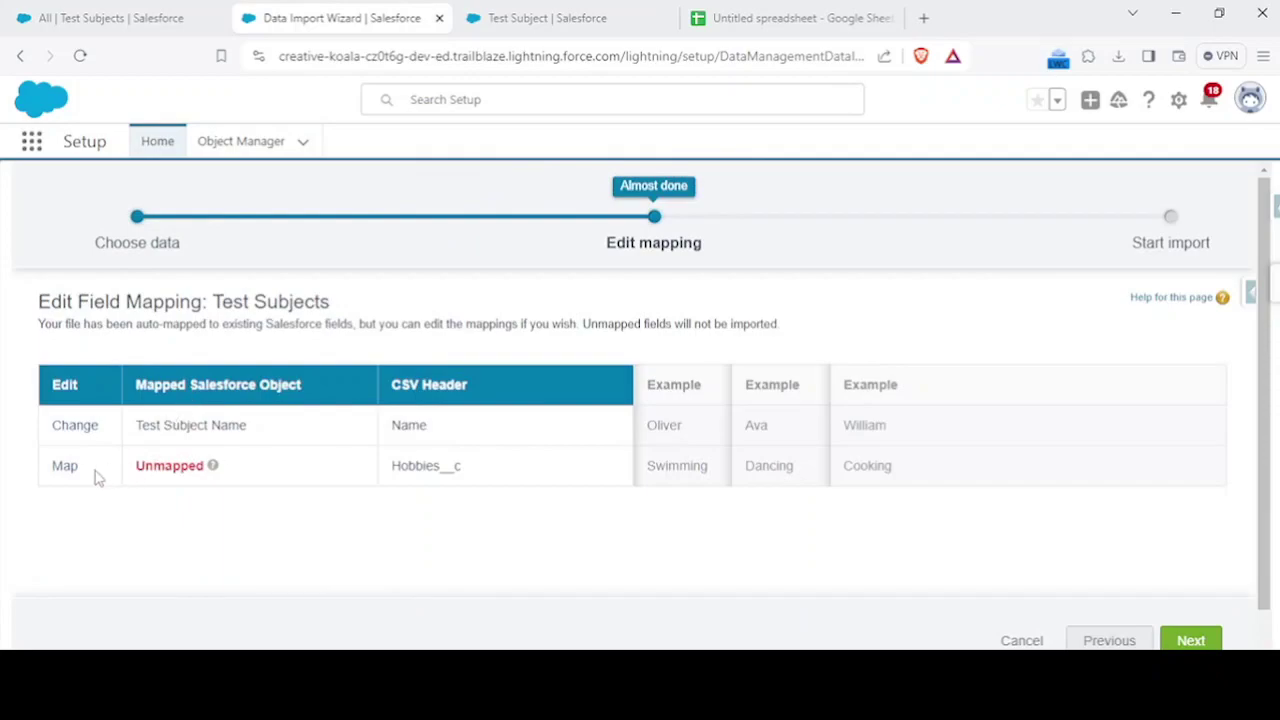
Map the CSV header Hobbies__c to the Hobbies field
left_click(62, 467)
left_click(474, 488)
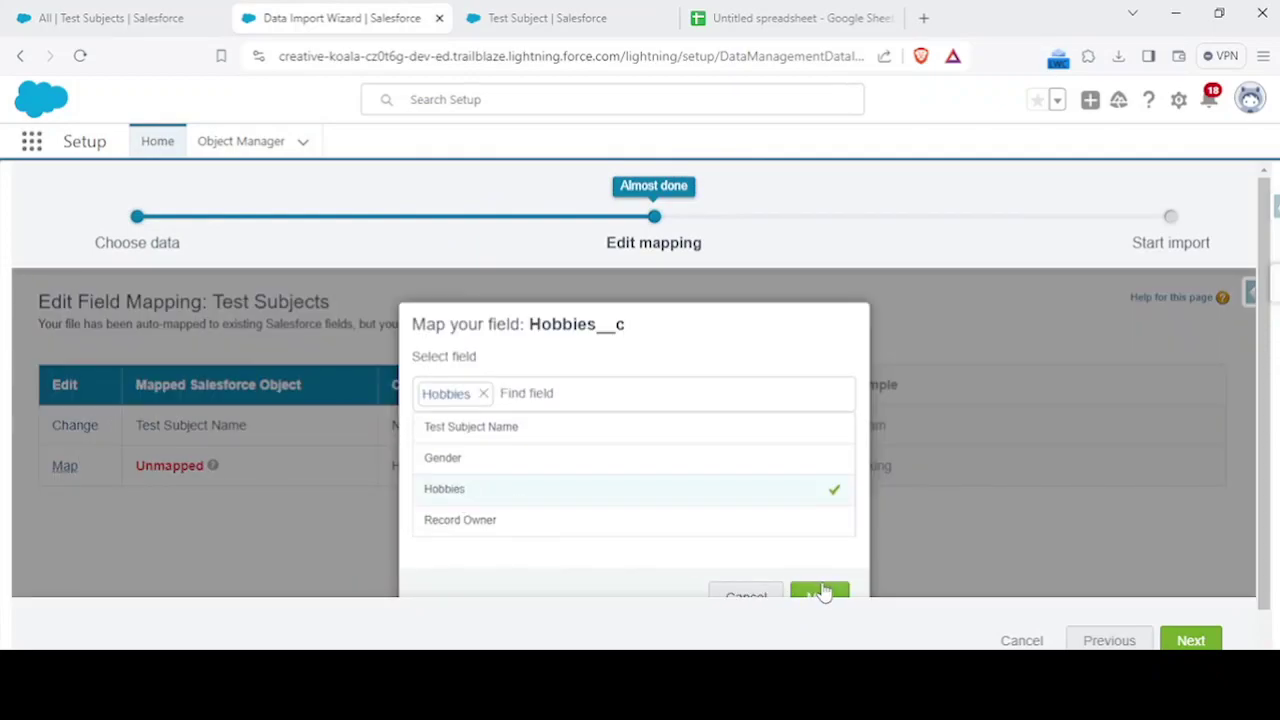
left_click(820, 592)
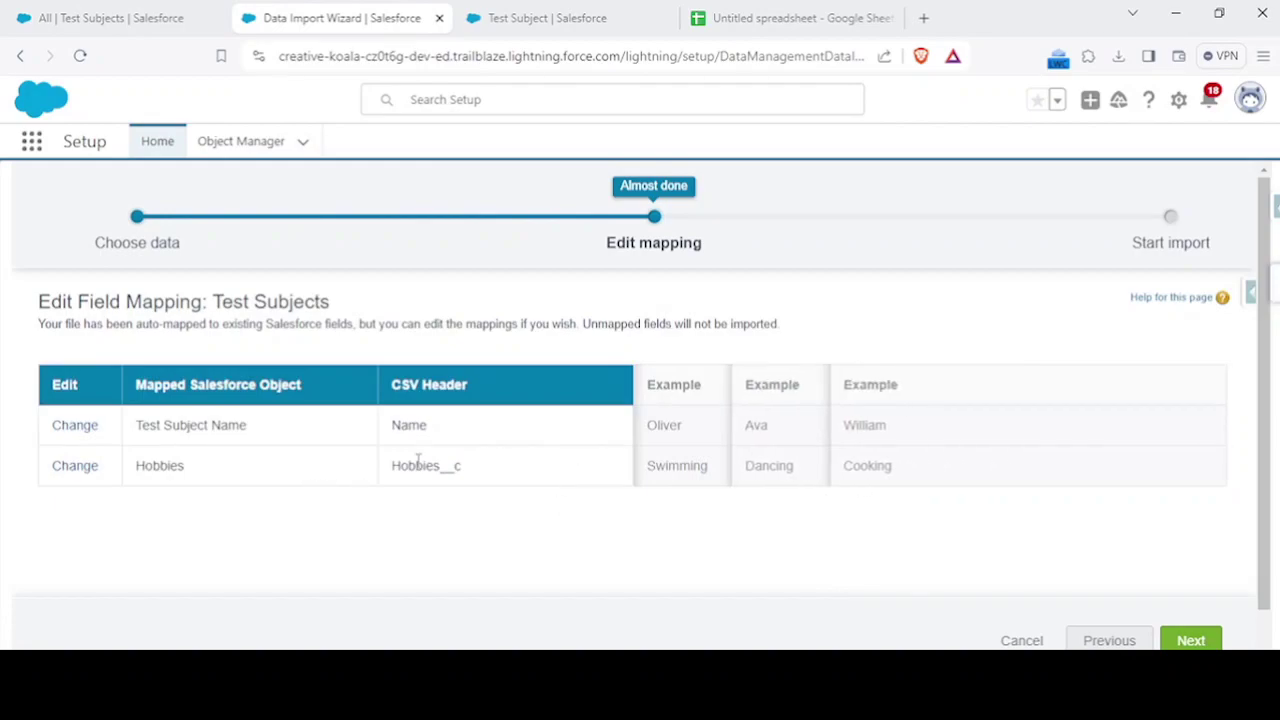
Proceed to the import review, start the import, and open its bulk data load job page
left_click(1190, 640)
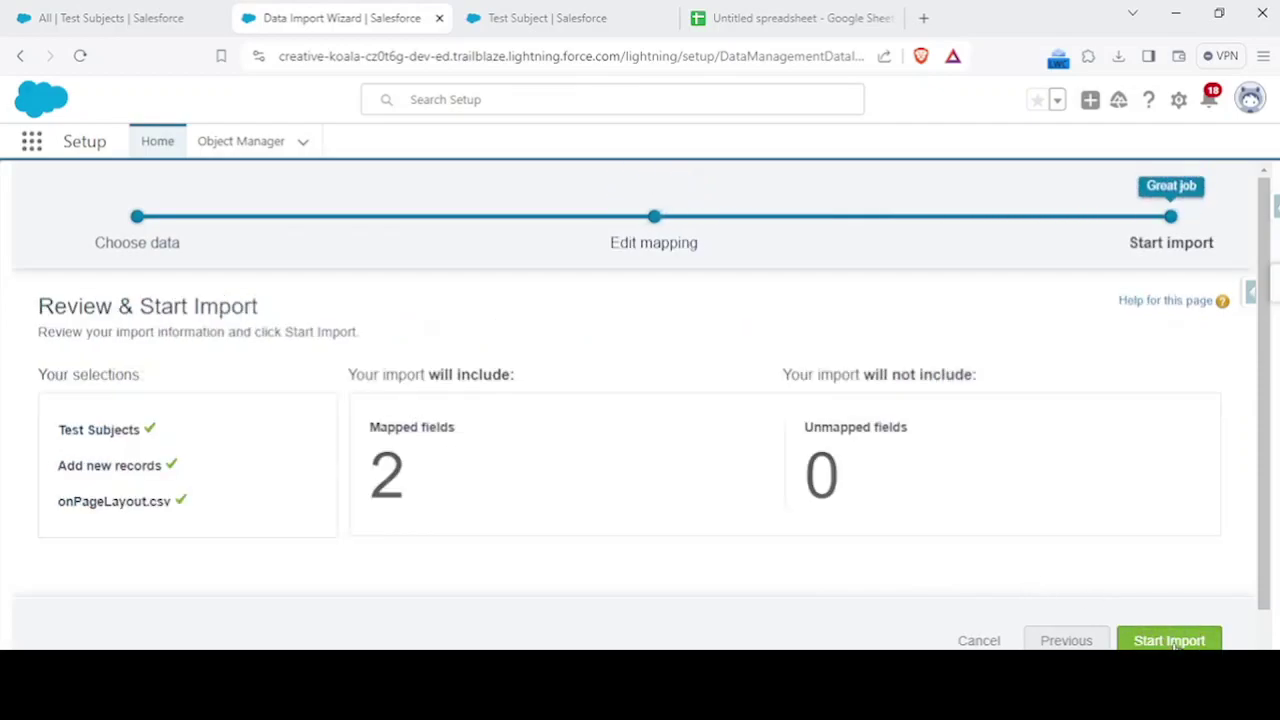
left_click(1172, 641)
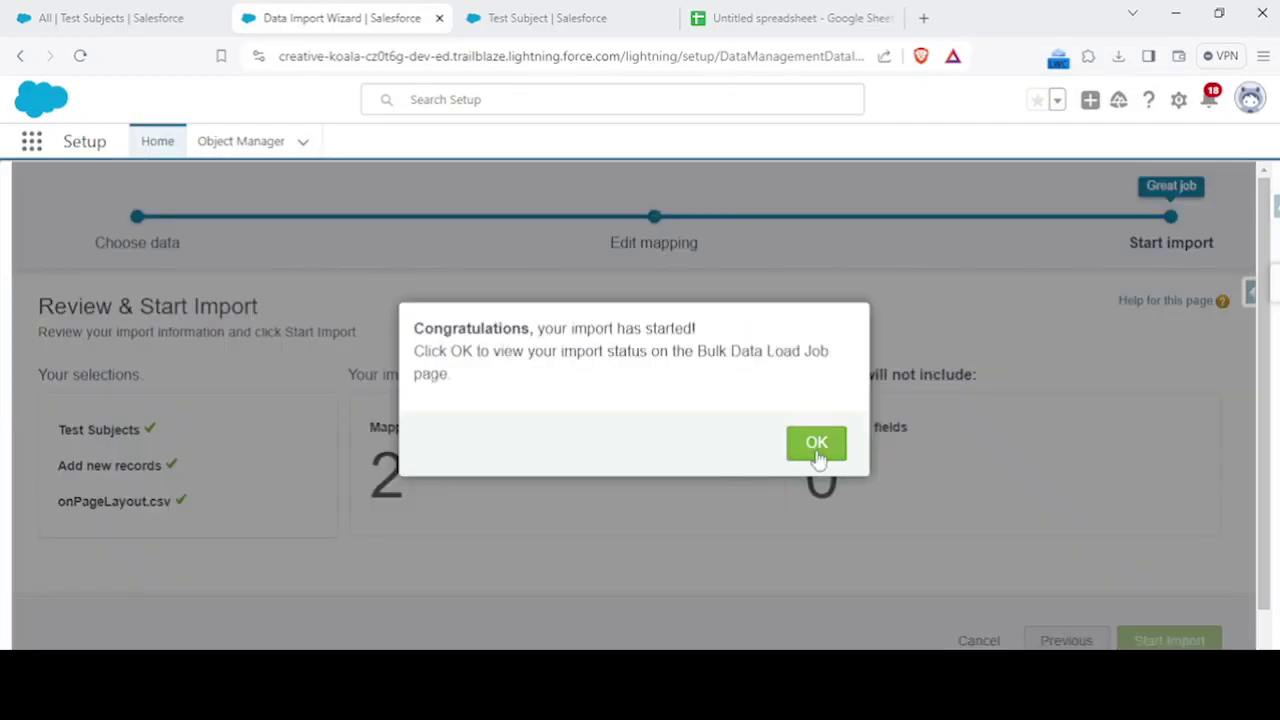
left_click(817, 445)
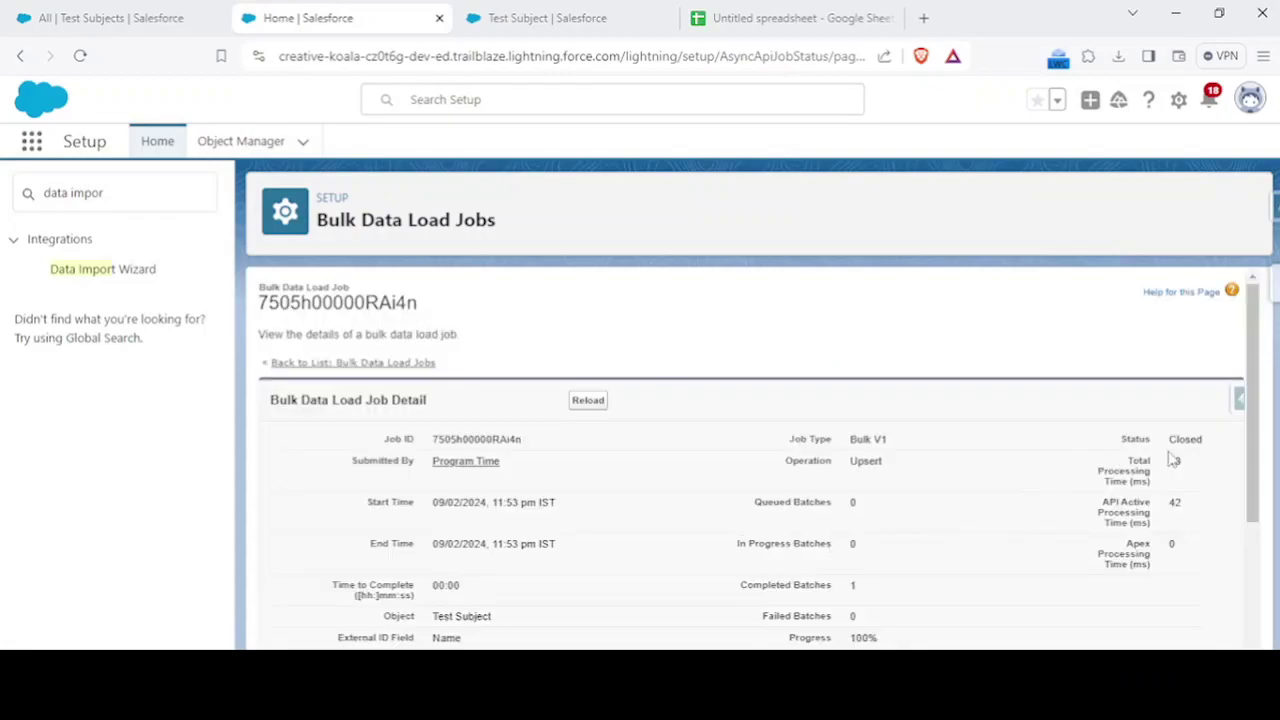
Examine the bulk data load job's status, operation, records processed and records failed
scroll(918, 557, "down", 1)
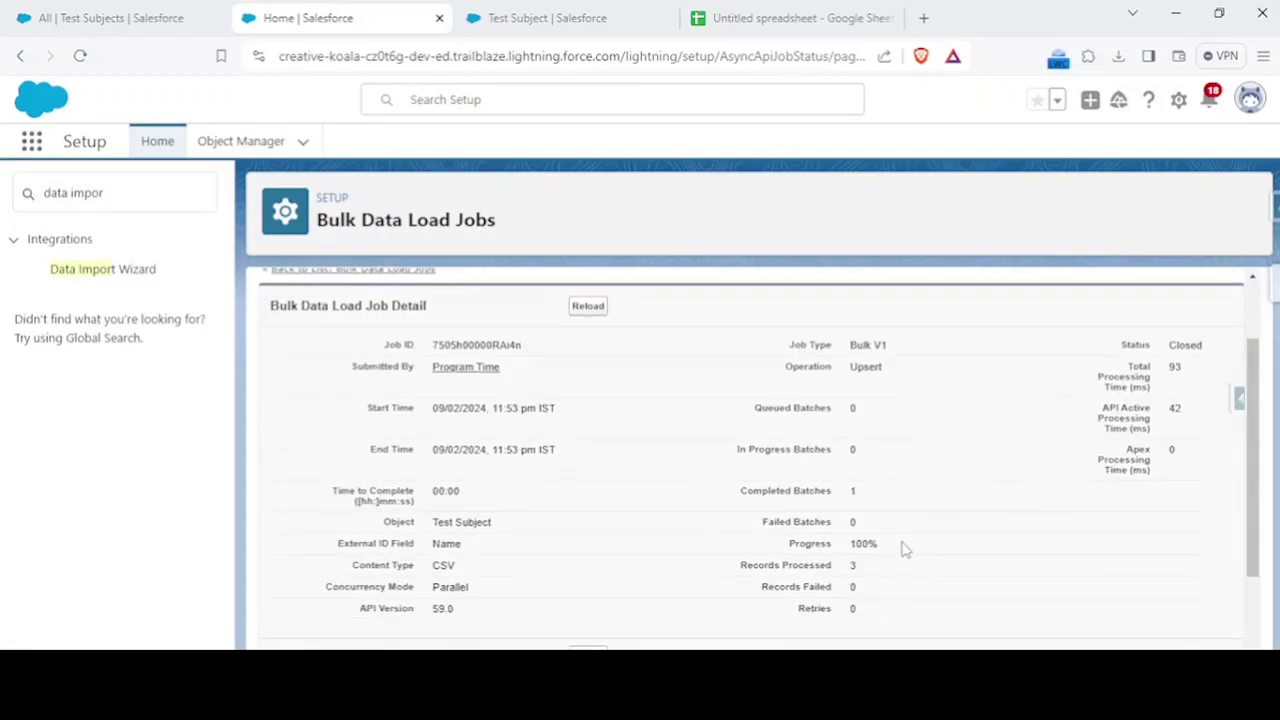
left_click_drag(900, 375, 1115, 343)
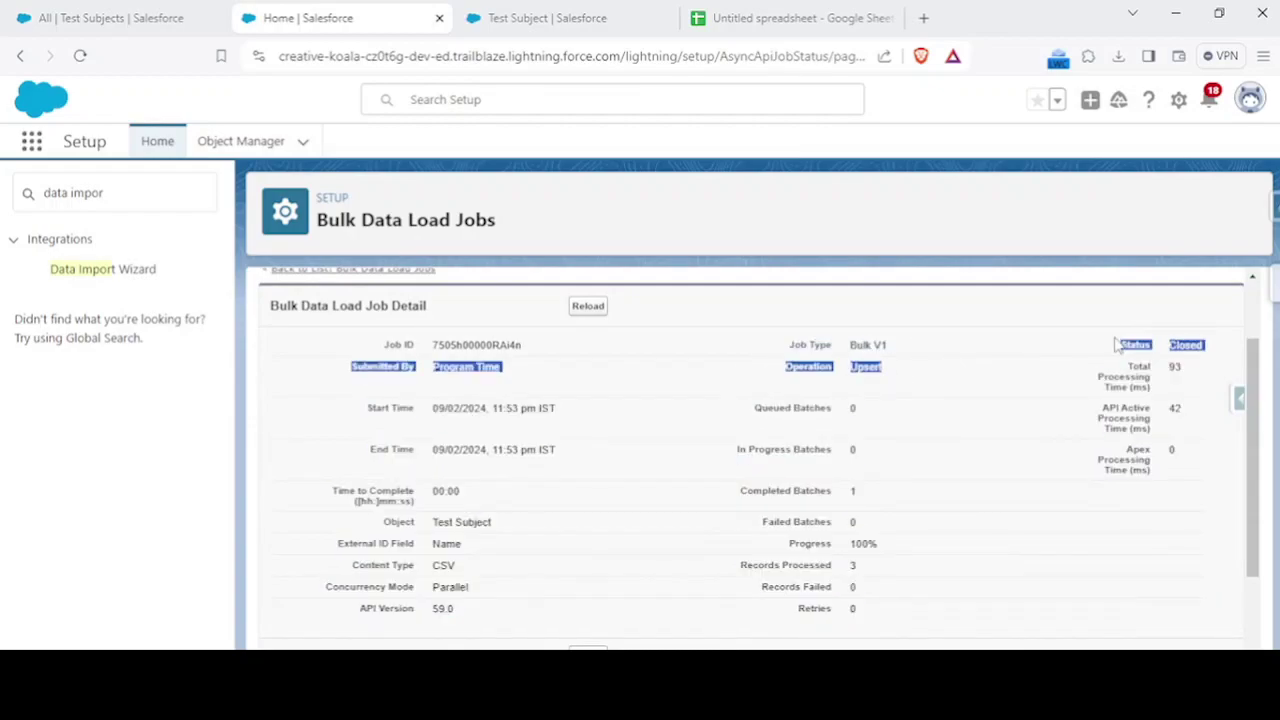
left_click(1115, 343)
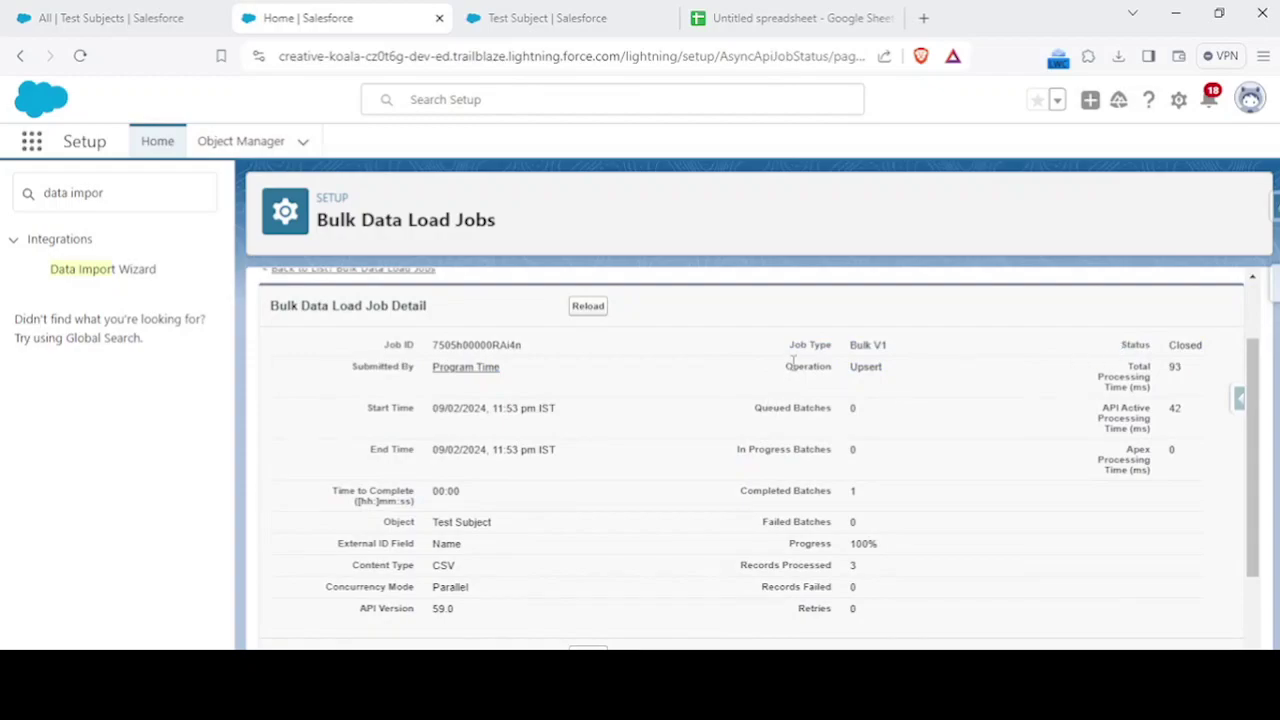
scroll(790, 370, "down", 1)
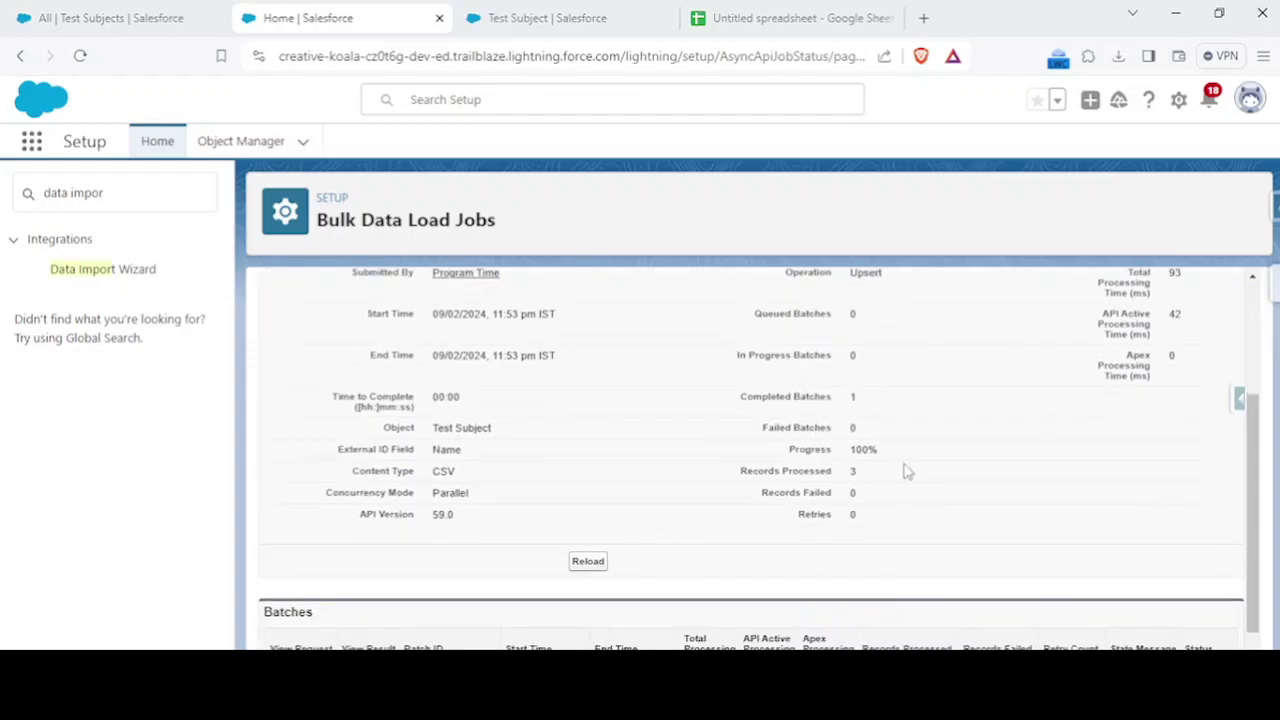
scroll(908, 470, "up", 1)
left_click_drag(783, 366, 912, 370)
left_click(912, 370)
scroll(856, 407, "down", 1)
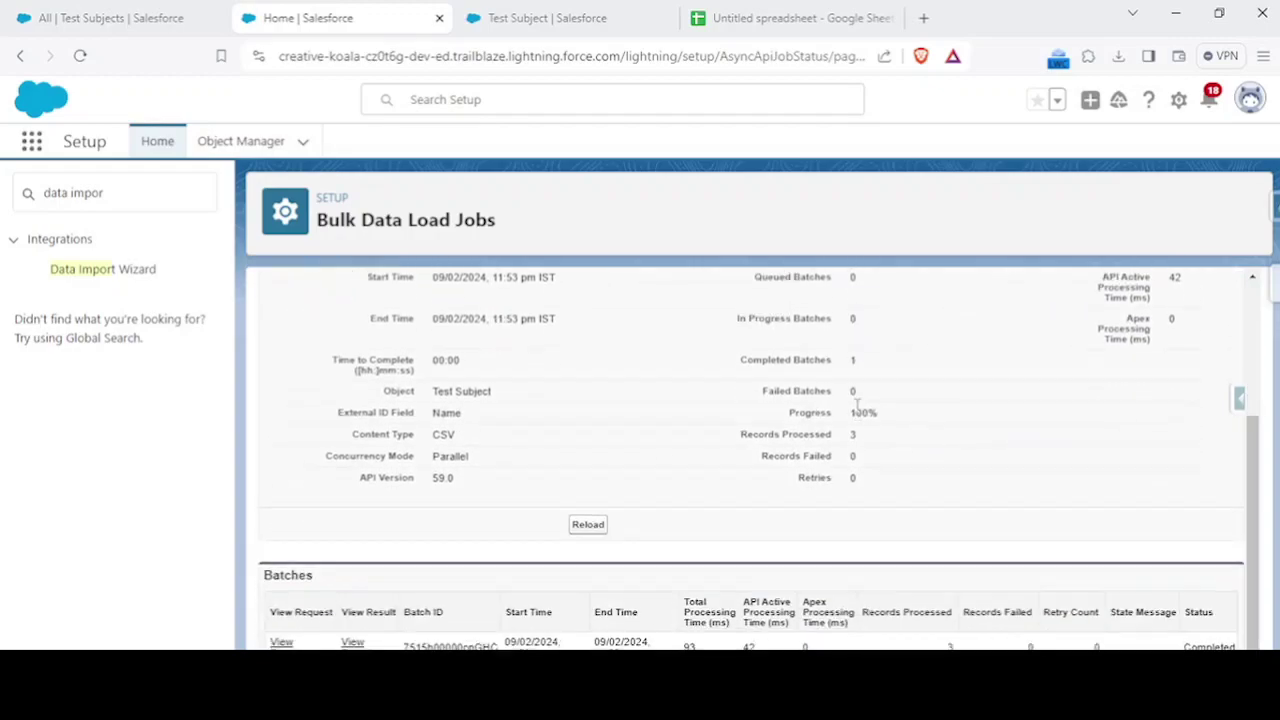
scroll(657, 429, "up", 2)
Refresh the All list view of Test Subjects and open the first listed record's details
left_click(120, 10)
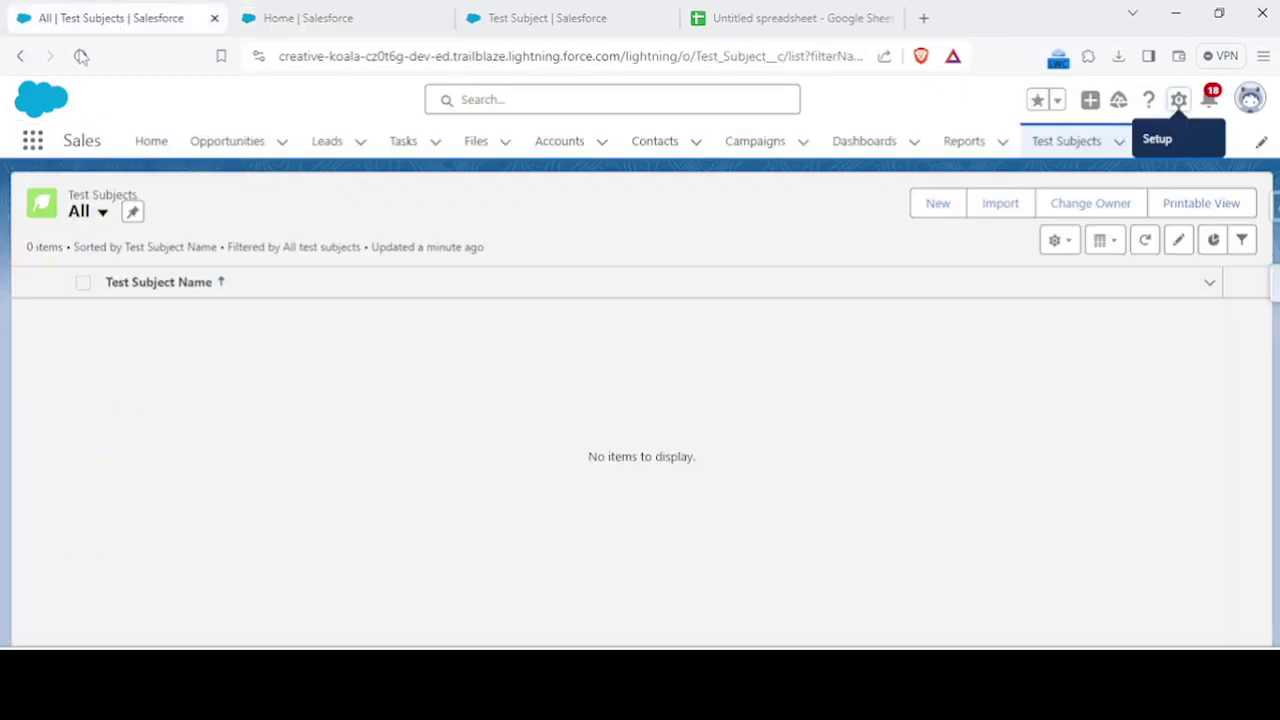
left_click(80, 56)
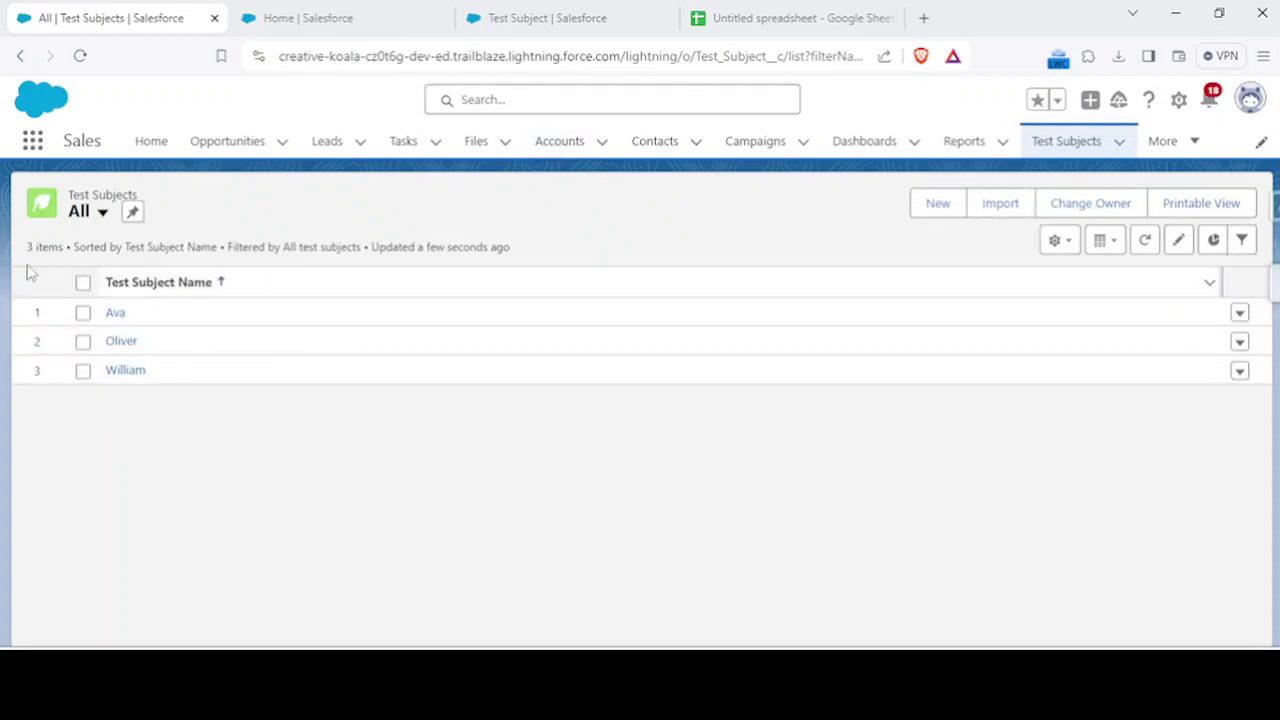
left_click(117, 320)
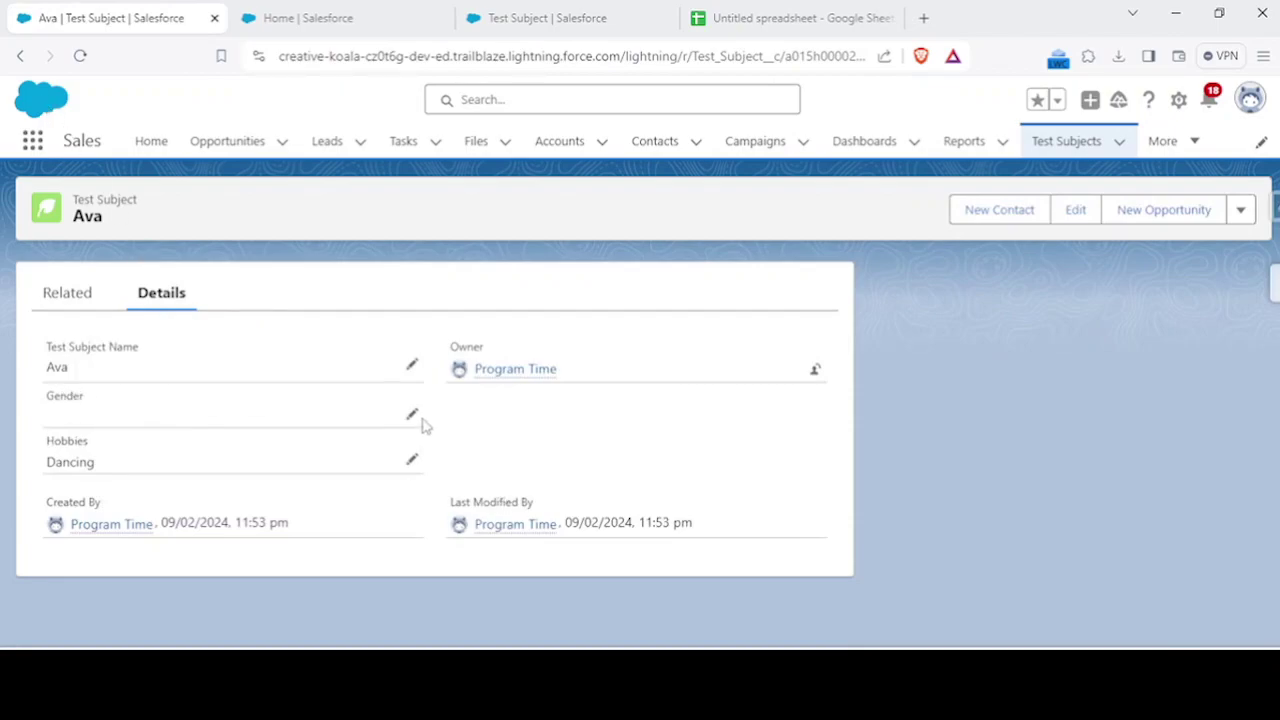
Try to save the opened Test Subject record with Gender left blank, discard the edit, and return to the Test Subjects list
left_click(1078, 218)
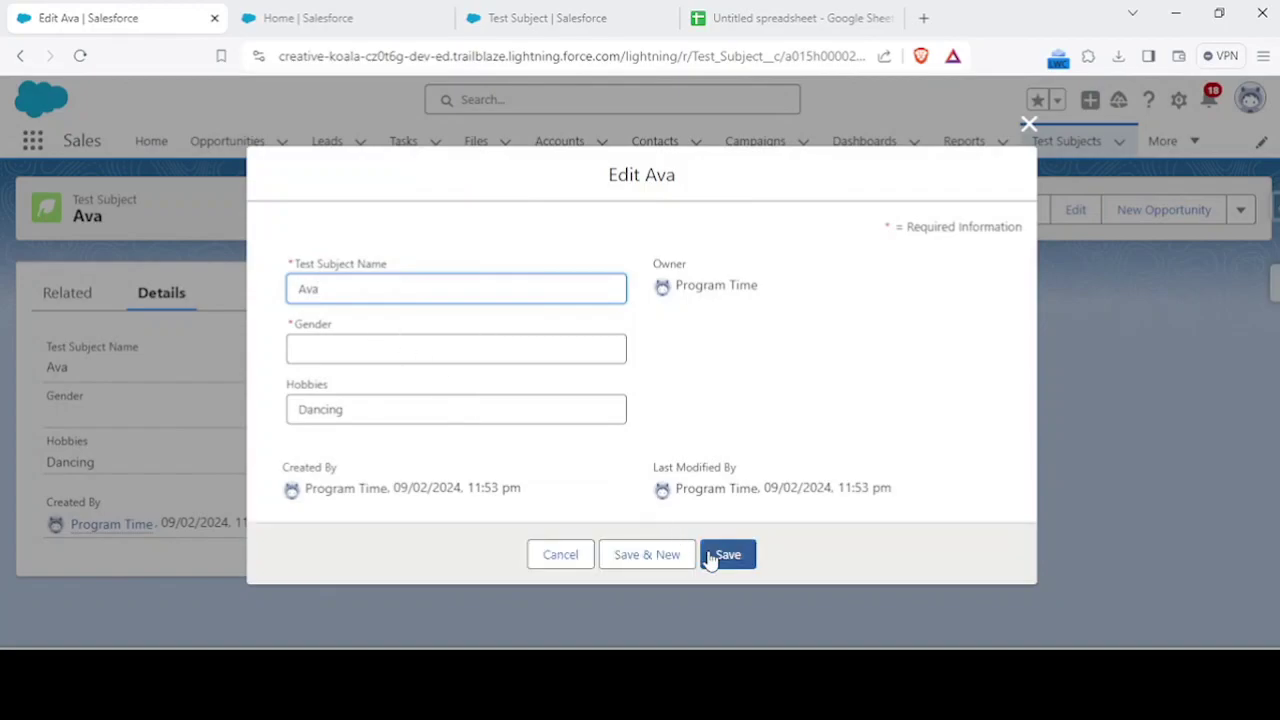
left_click(710, 560)
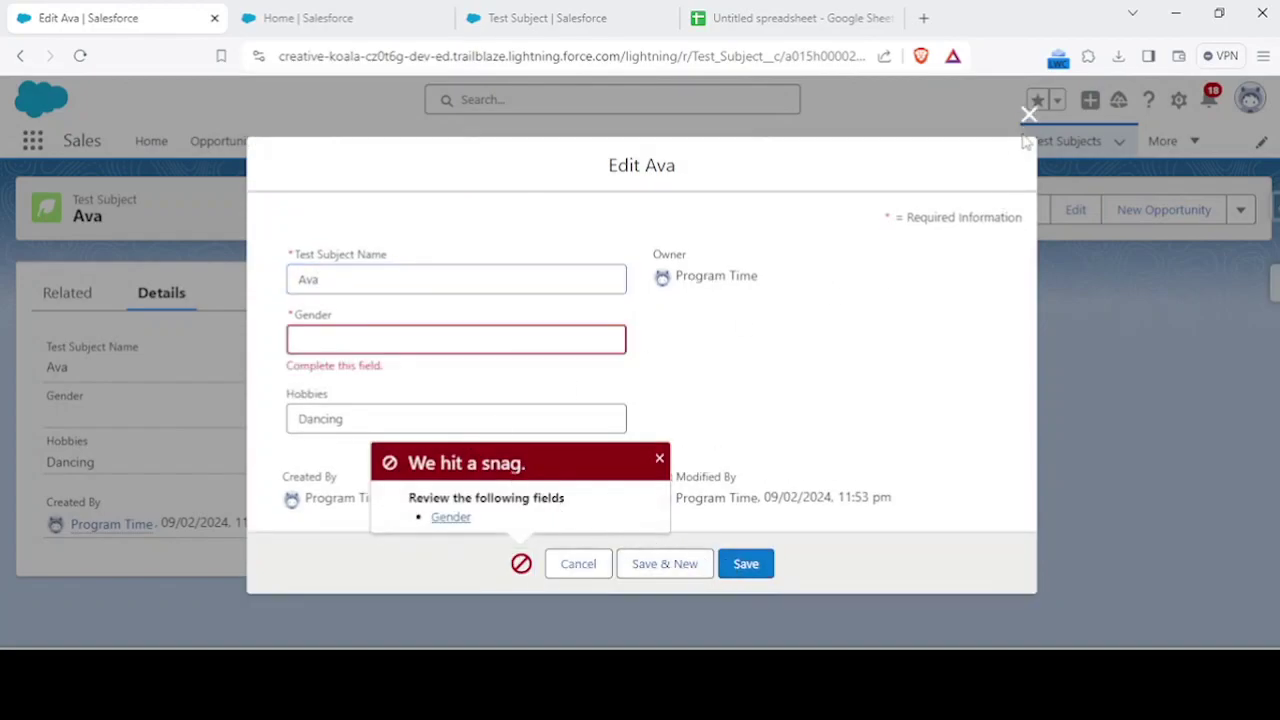
left_click(1028, 114)
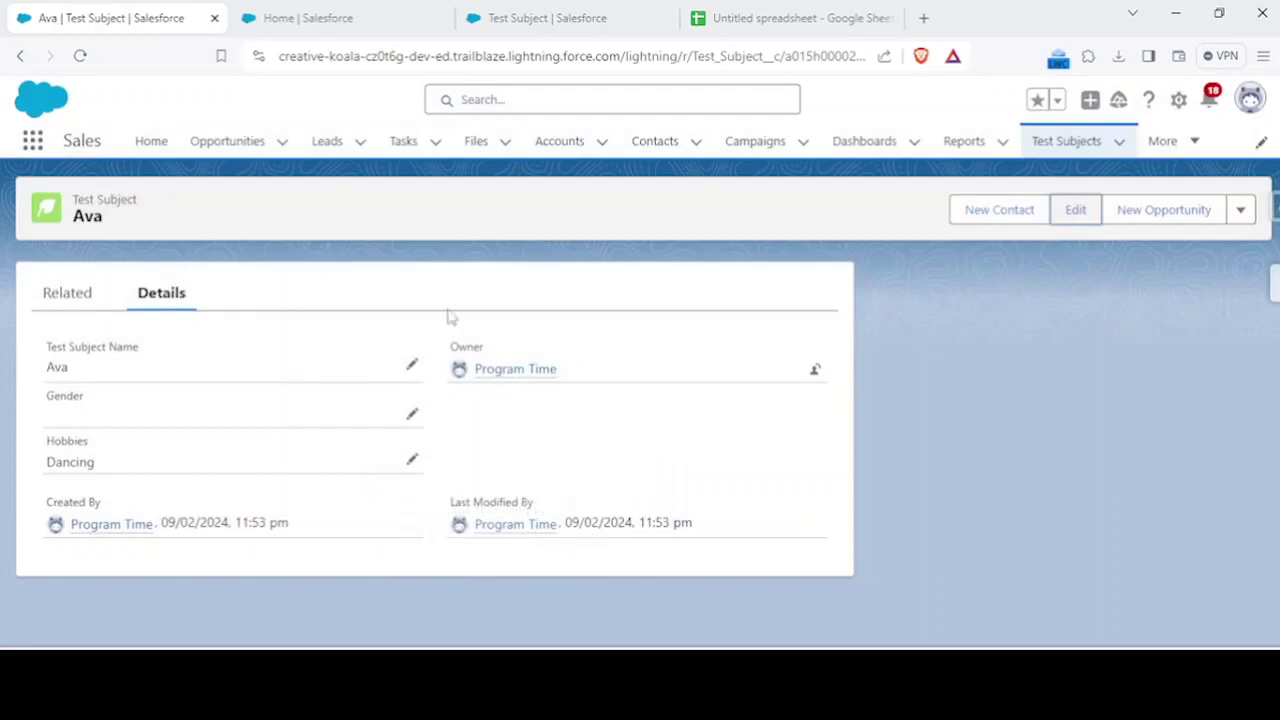
left_click(1062, 145)
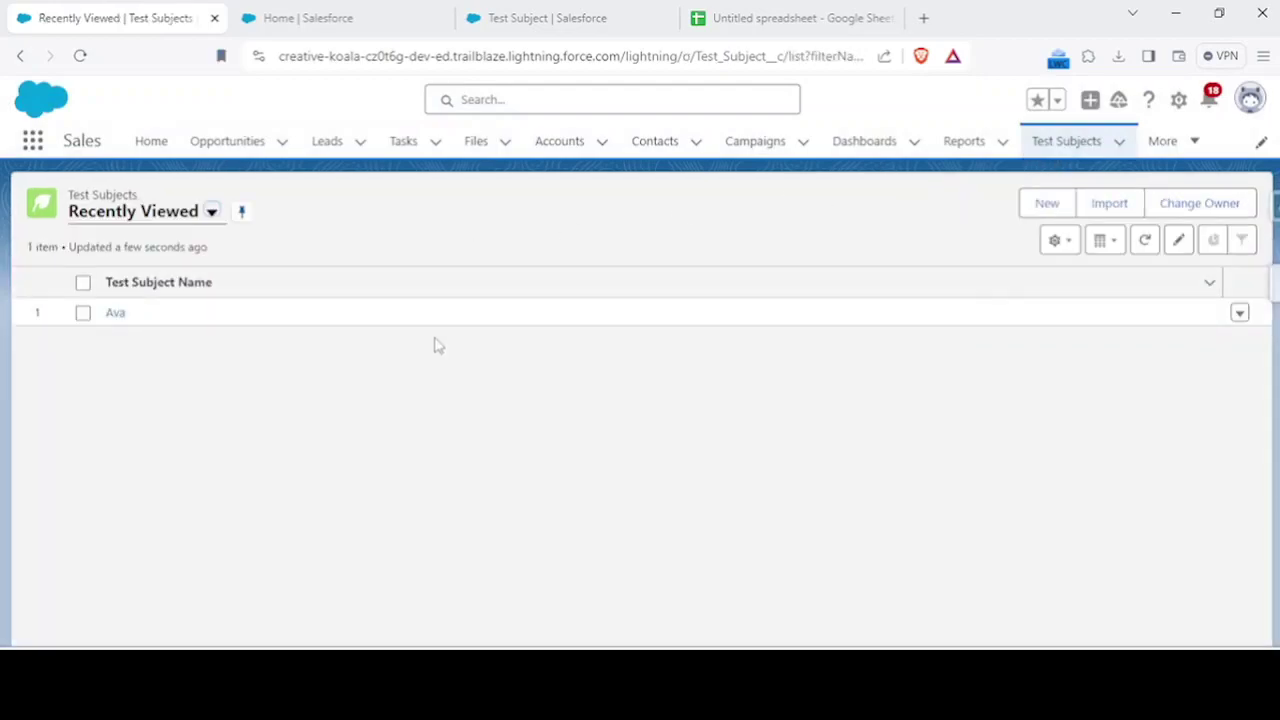
Remove the Required setting from Gender on the Test Subject Layout, save the layout, and reopen it to check the field
left_click(357, 12)
left_click(487, 12)
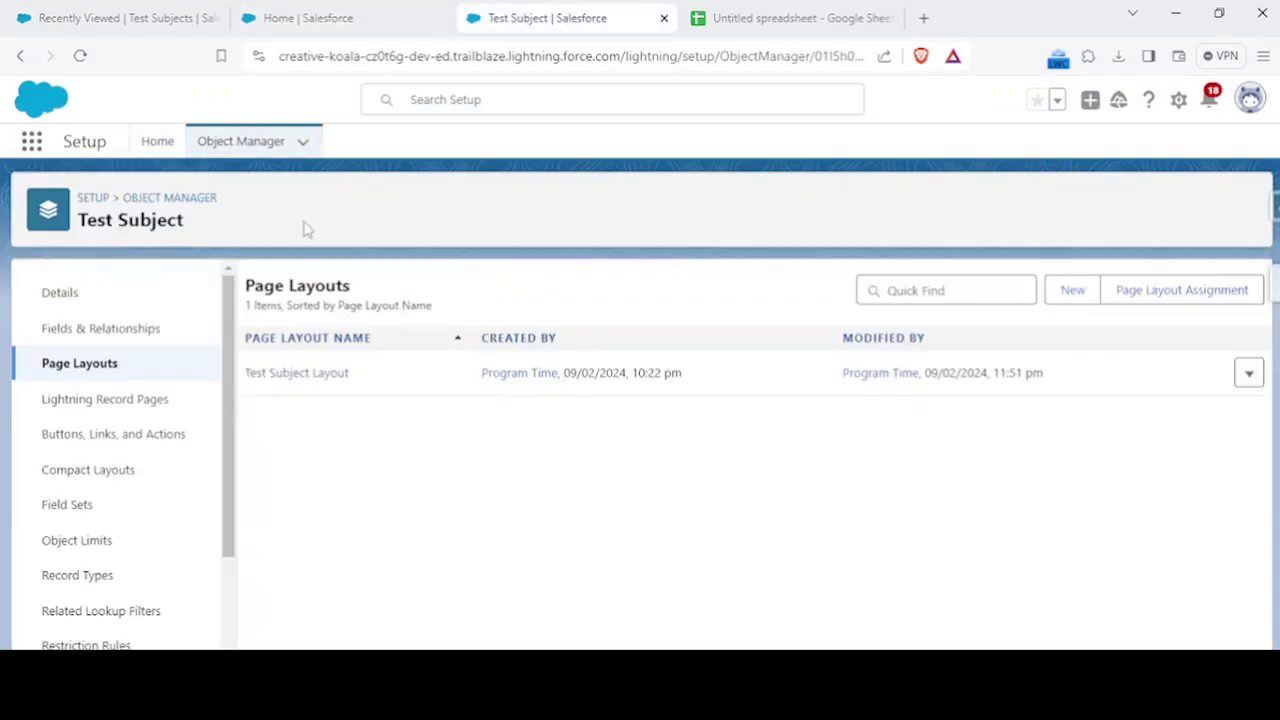
left_click(294, 372)
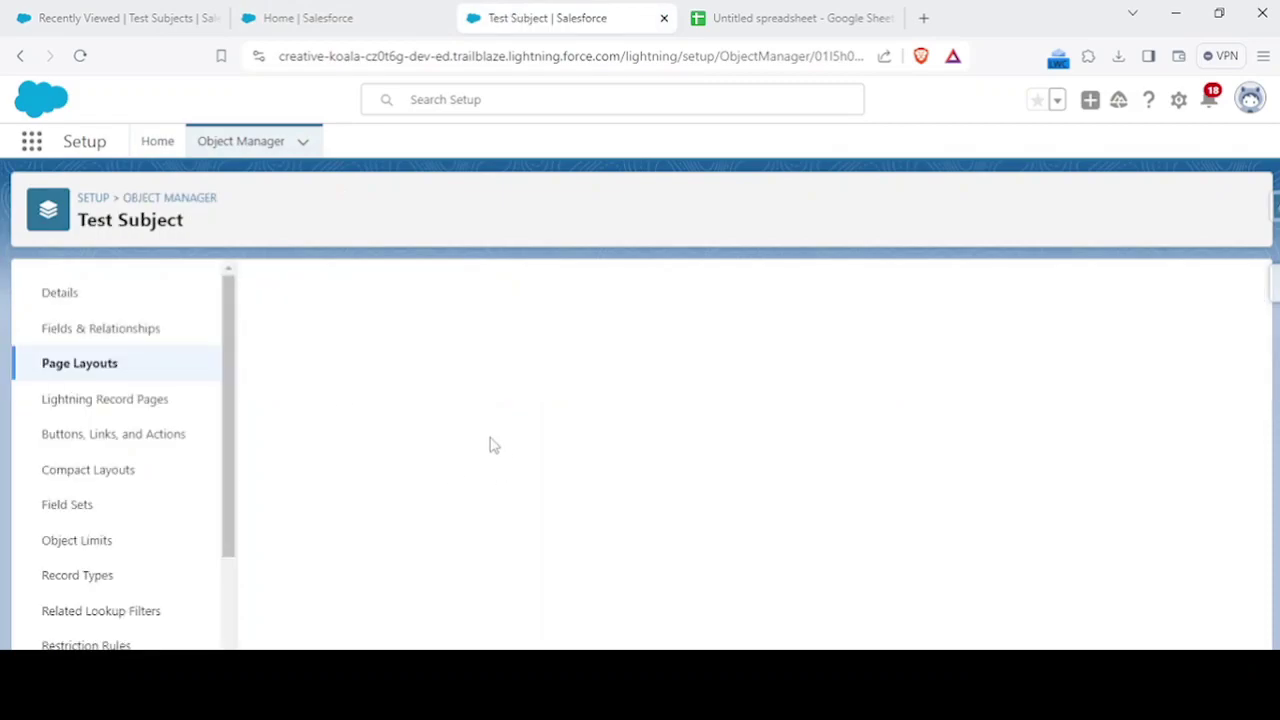
scroll(537, 463, "down", 4)
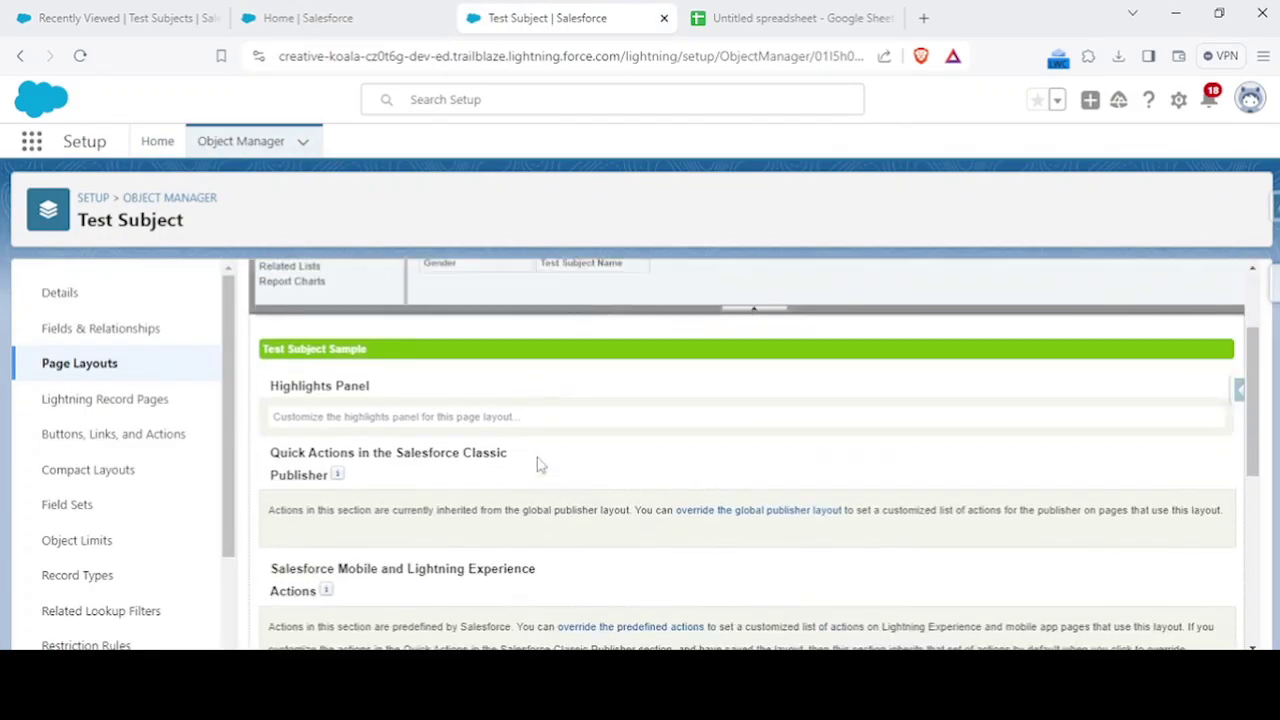
scroll(537, 463, "down", 2)
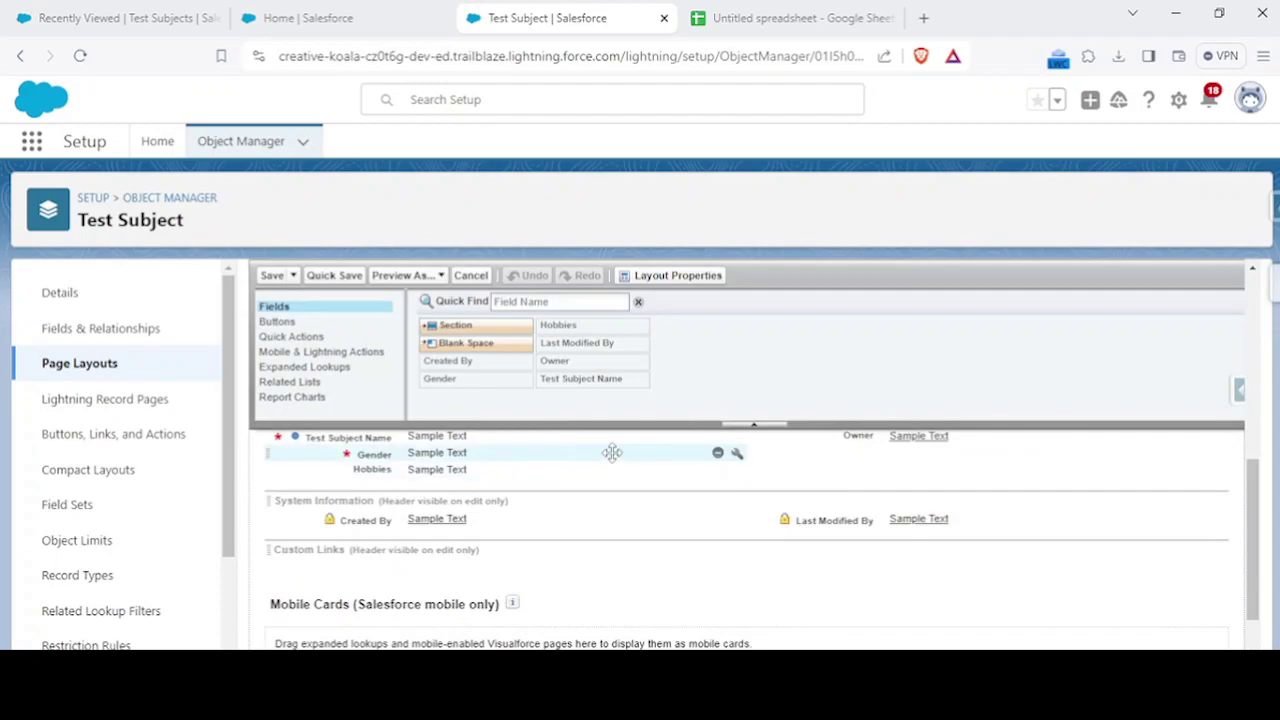
left_click(737, 455)
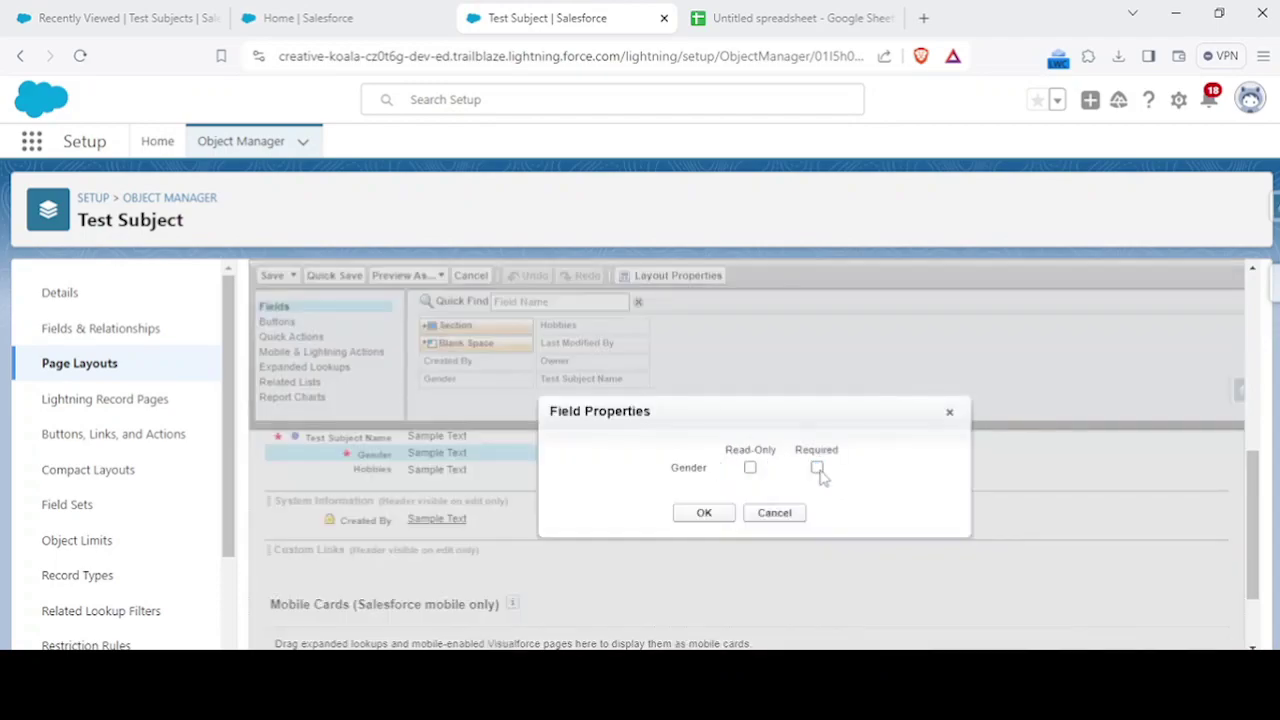
left_click(702, 513)
left_click(271, 277)
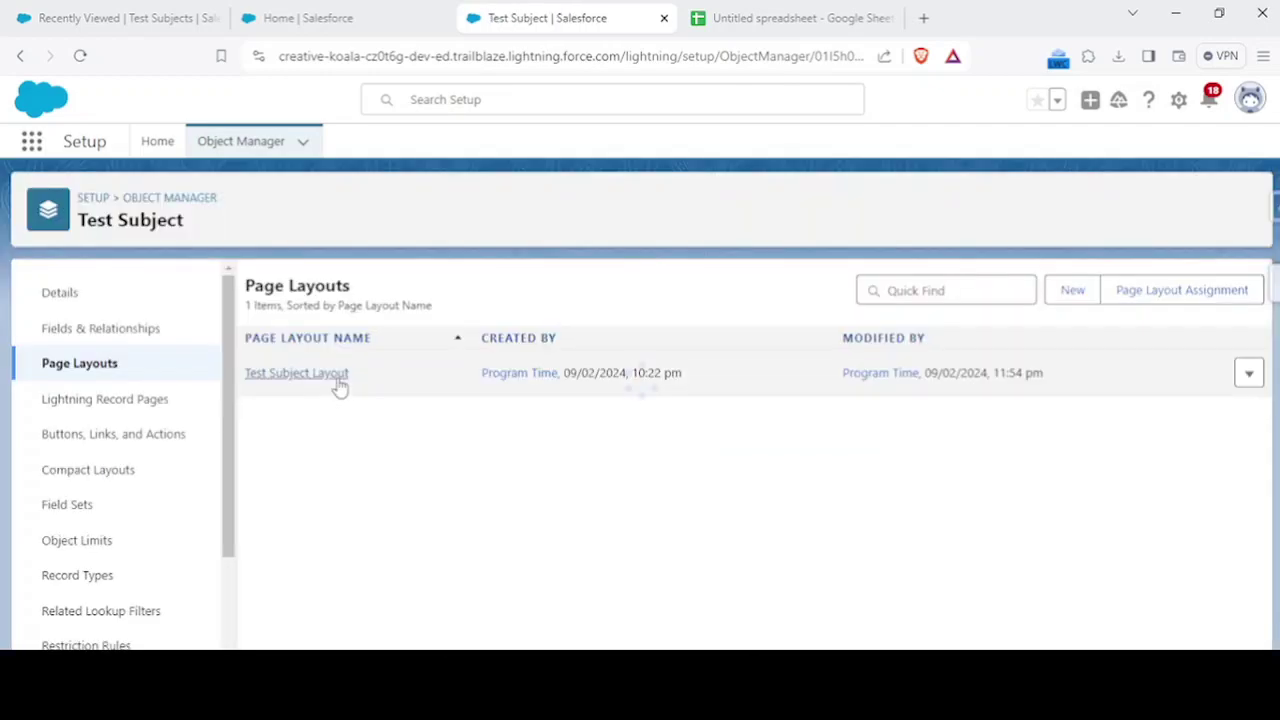
left_click(288, 374)
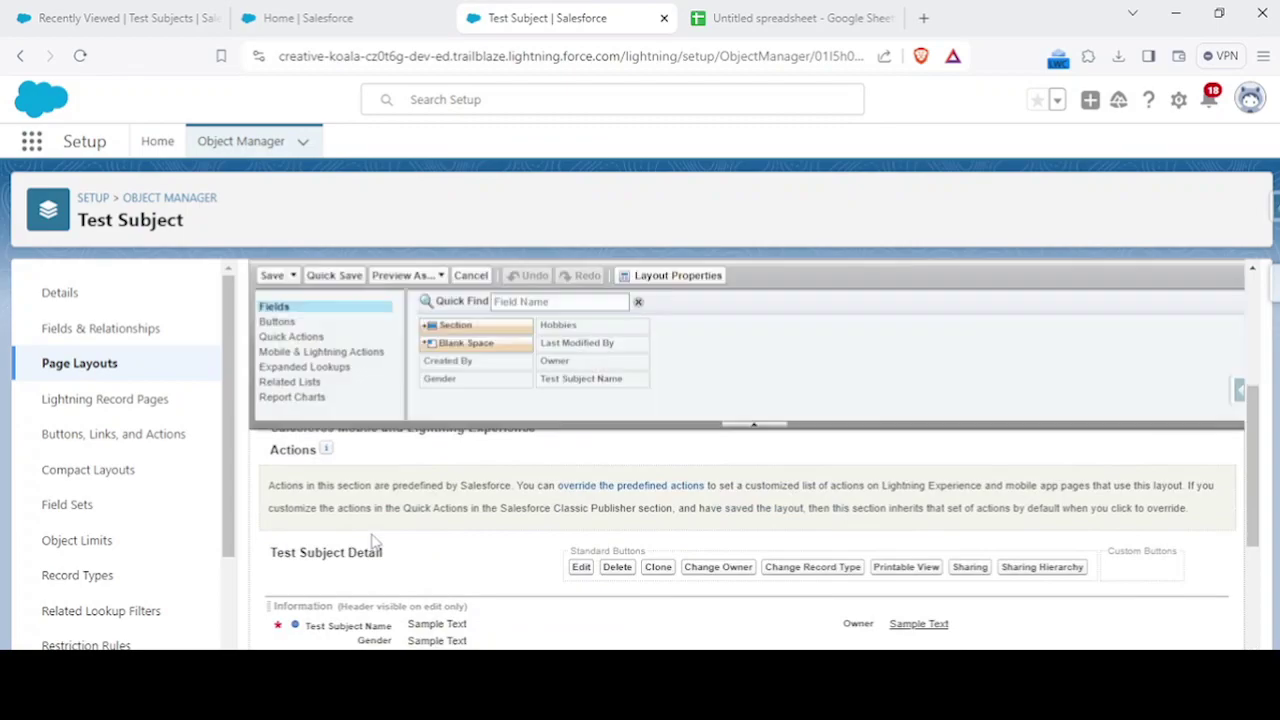
Edit the Gender custom field to always require a value in order to save a record, and save the field
left_click(166, 326)
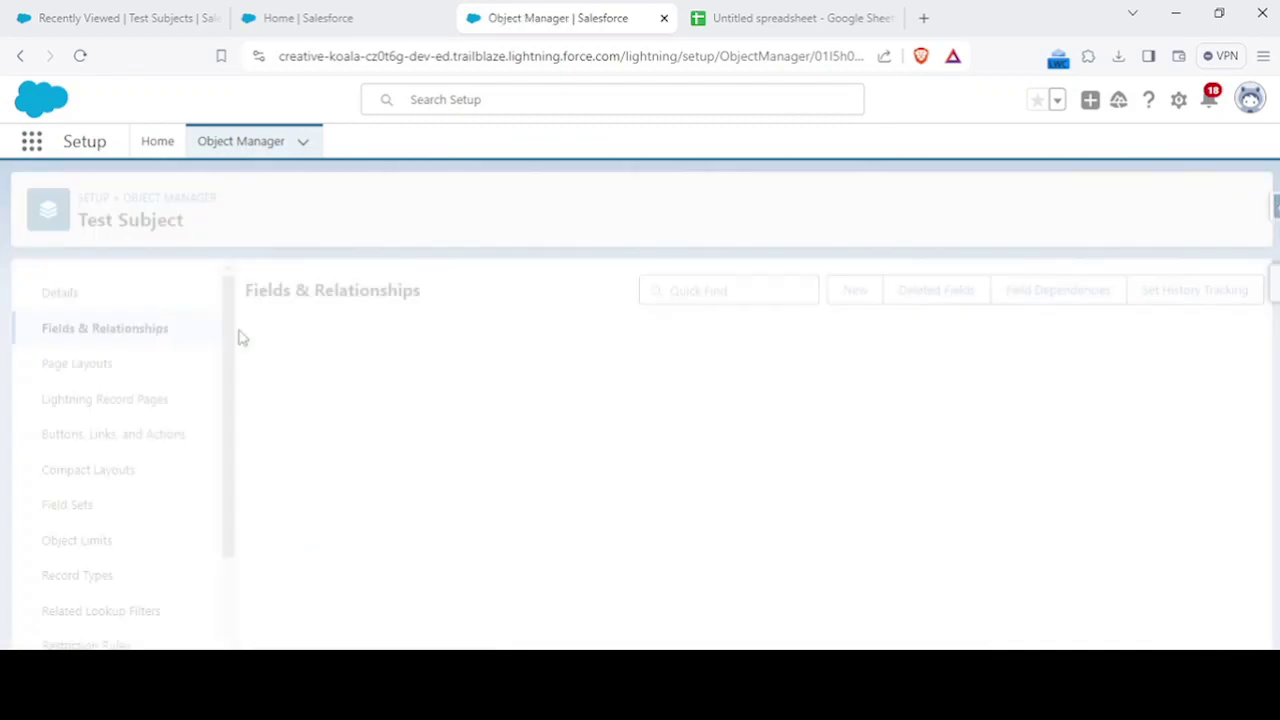
left_click(278, 413)
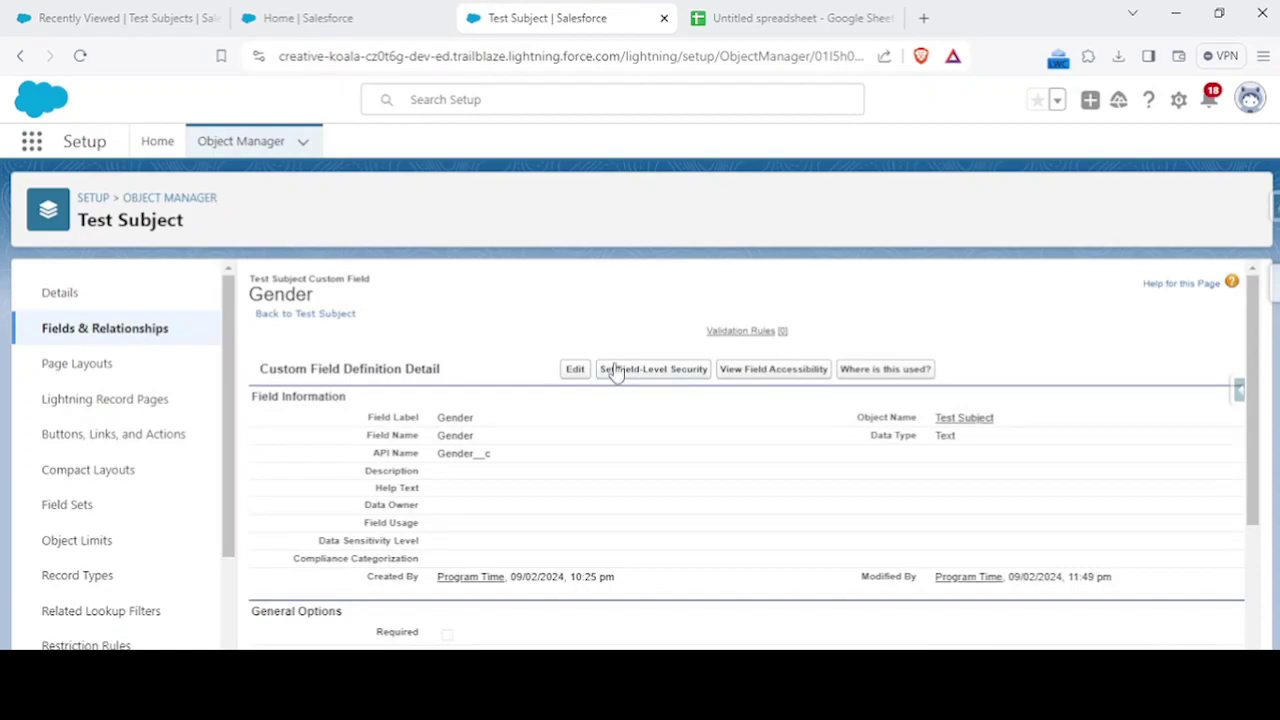
left_click(577, 370)
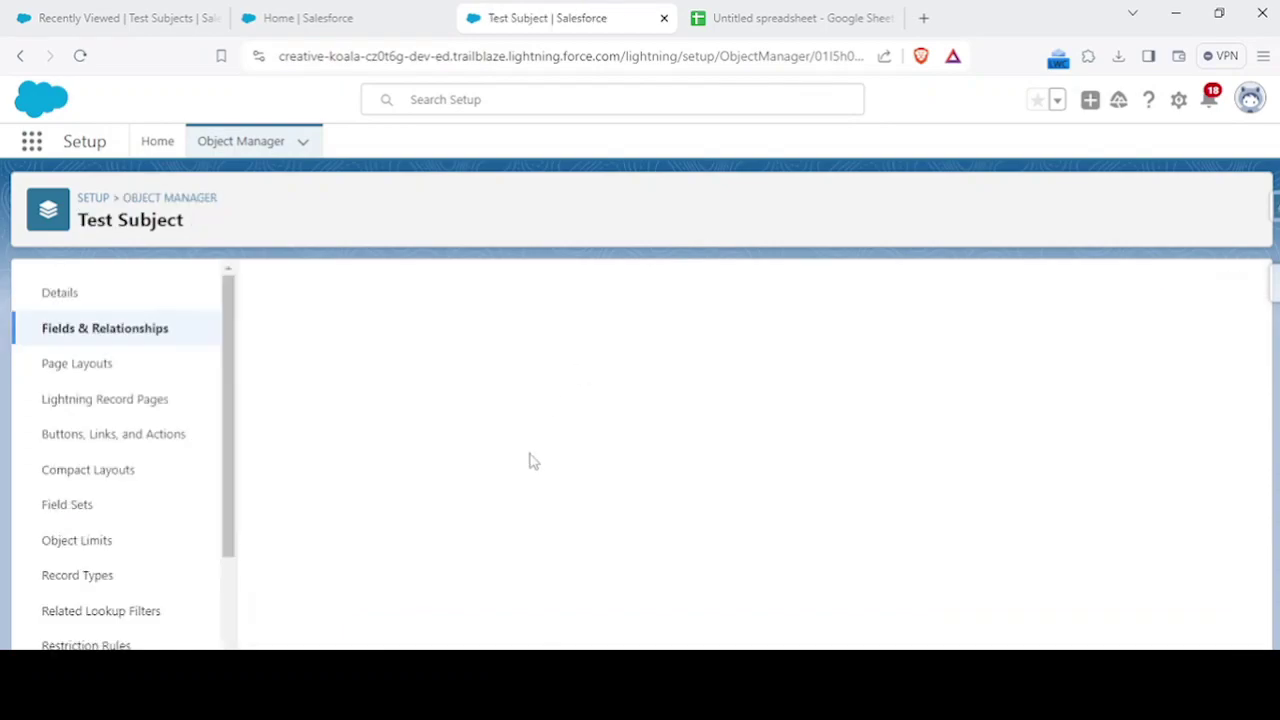
scroll(506, 540, "down", 3)
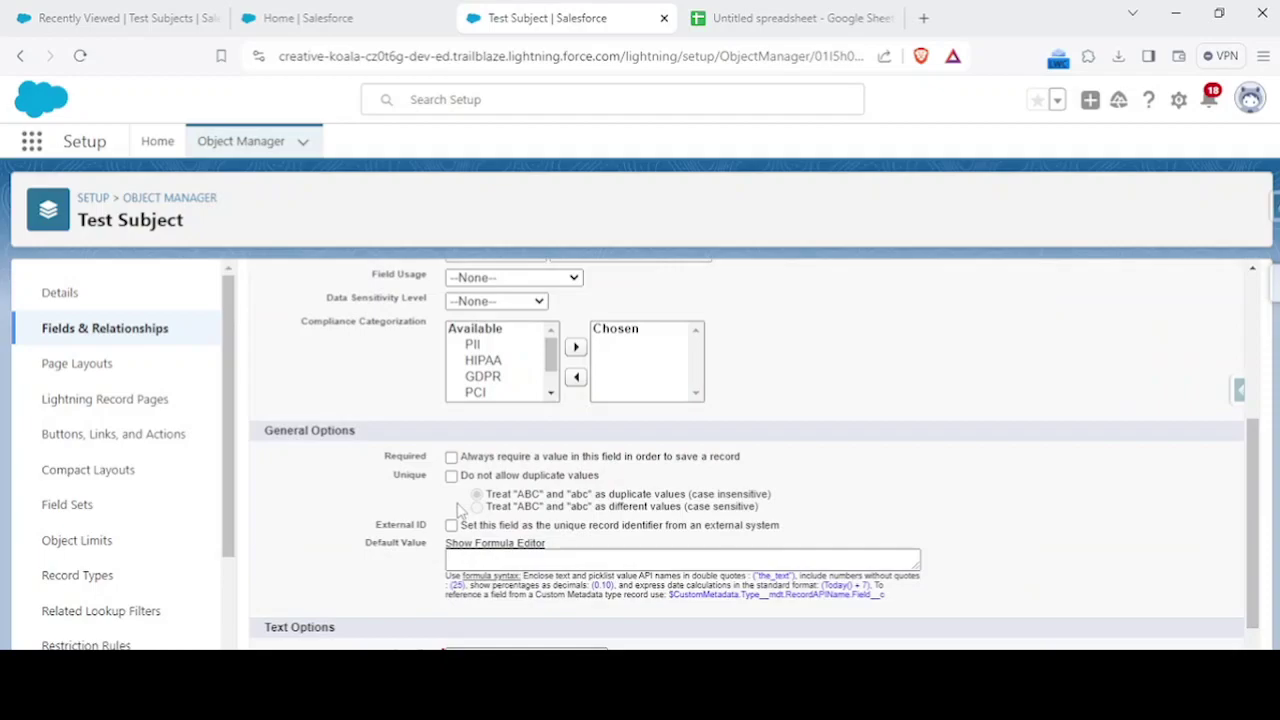
left_click(451, 457)
scroll(500, 450, "up", 5)
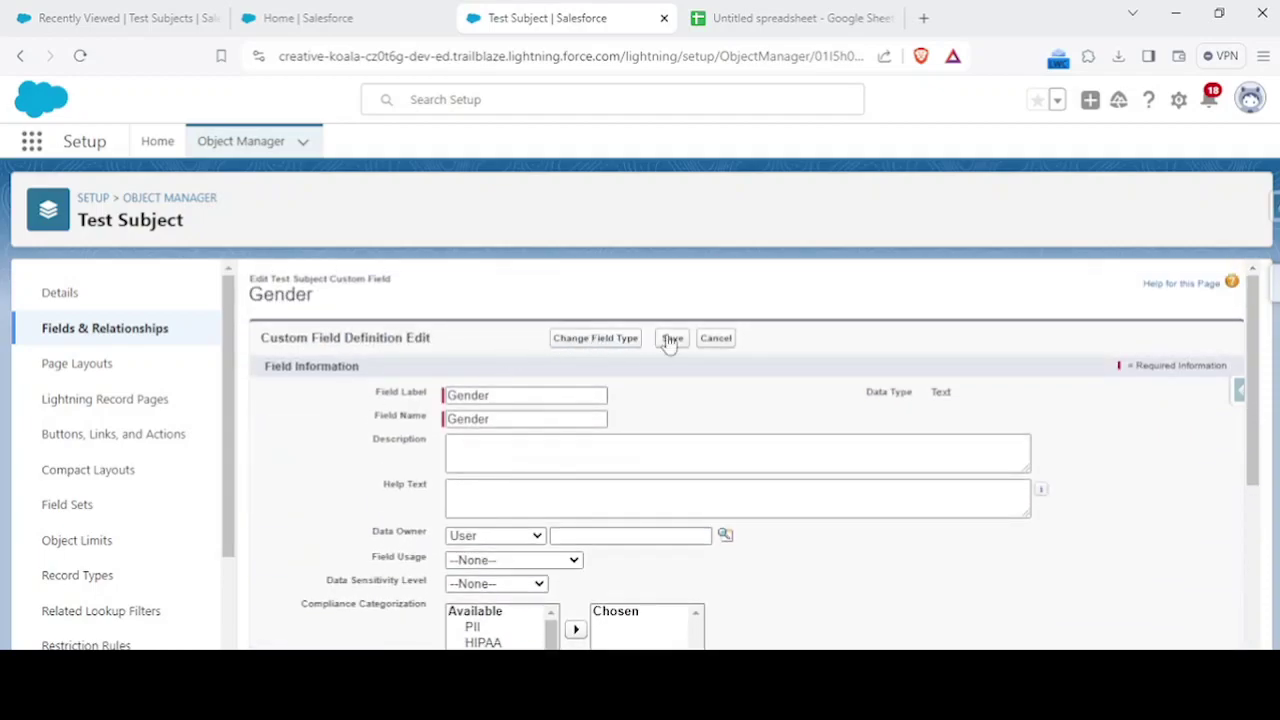
left_click(675, 338)
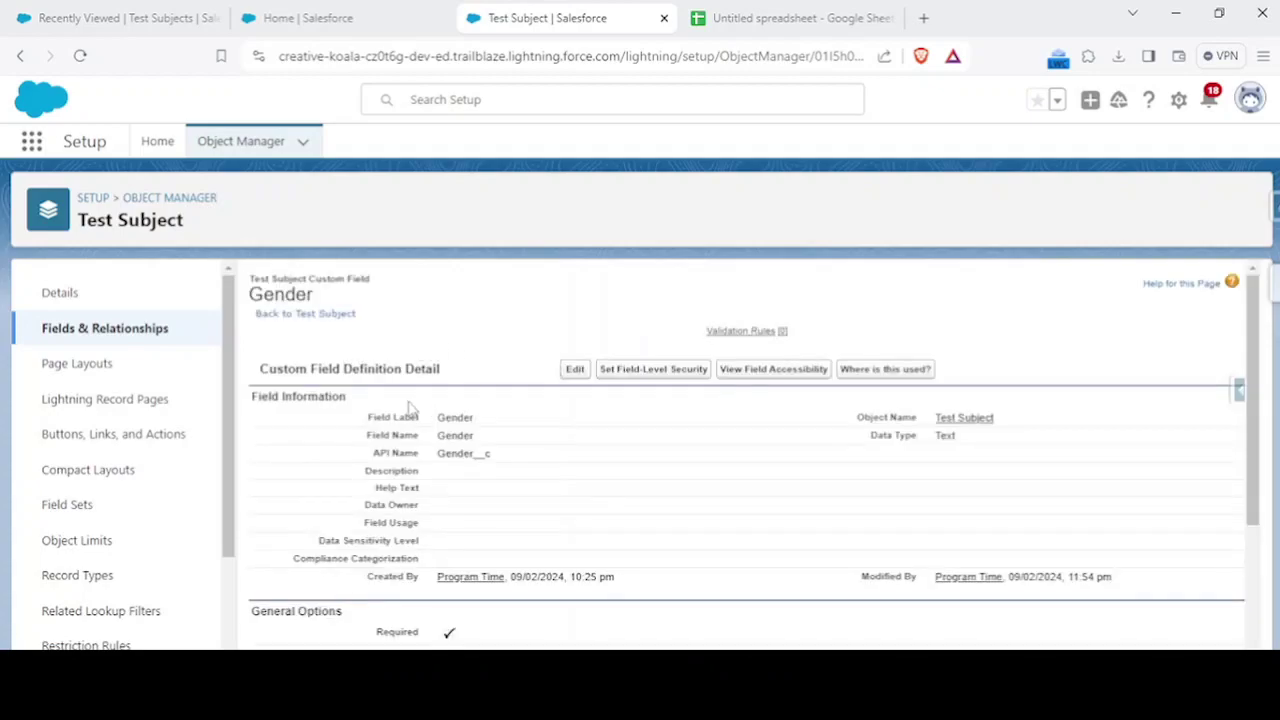
Check Gender's field properties on the Test Subject Layout, and return to the object's fields list
left_click(86, 376)
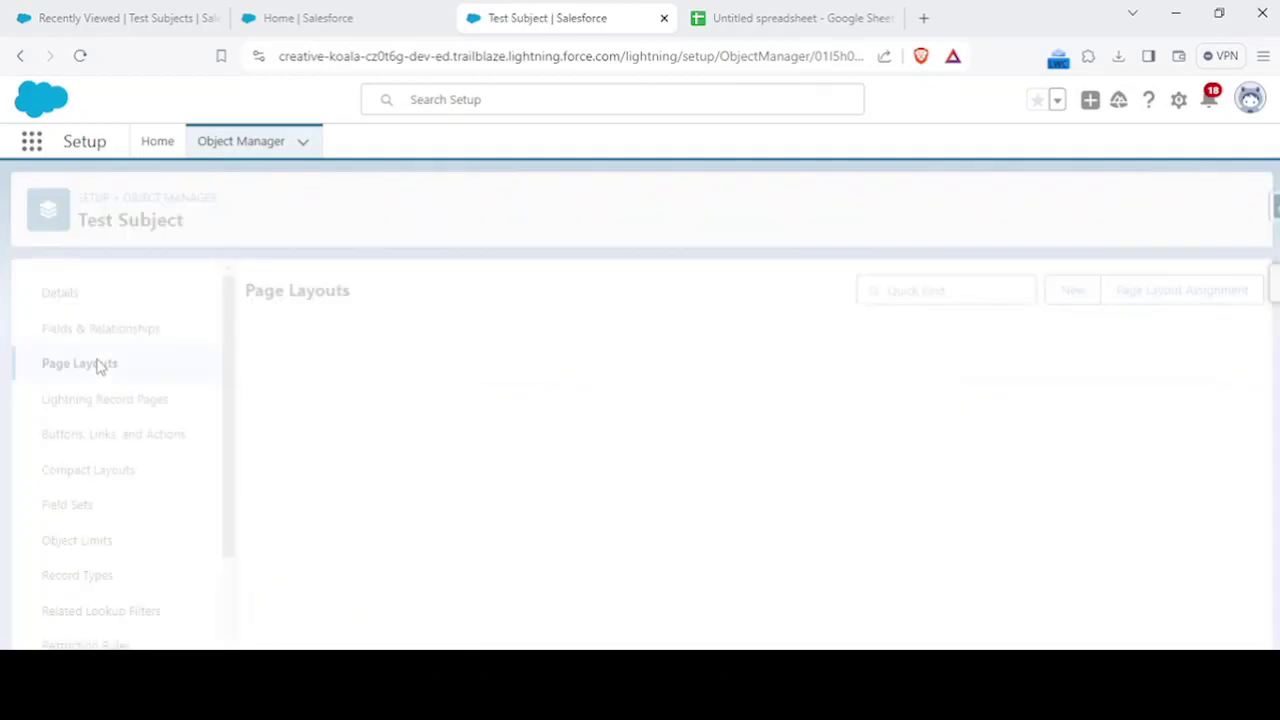
left_click(322, 379)
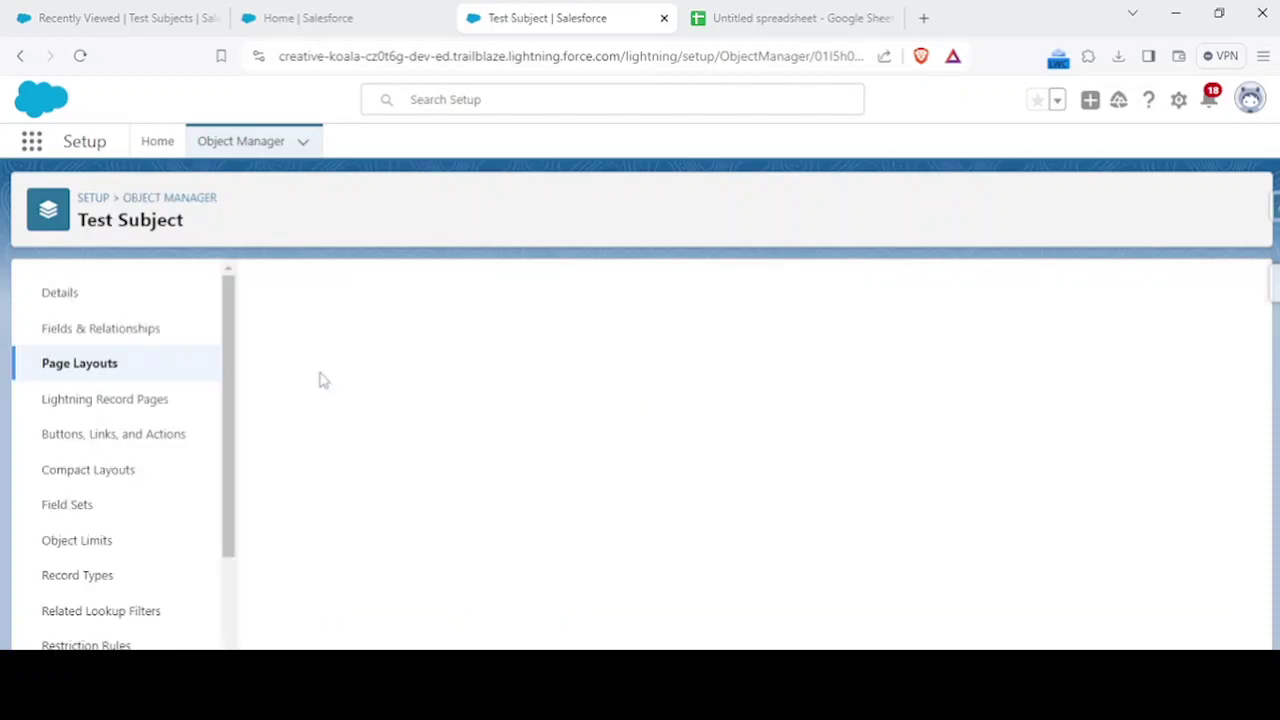
scroll(463, 611, "down", 5)
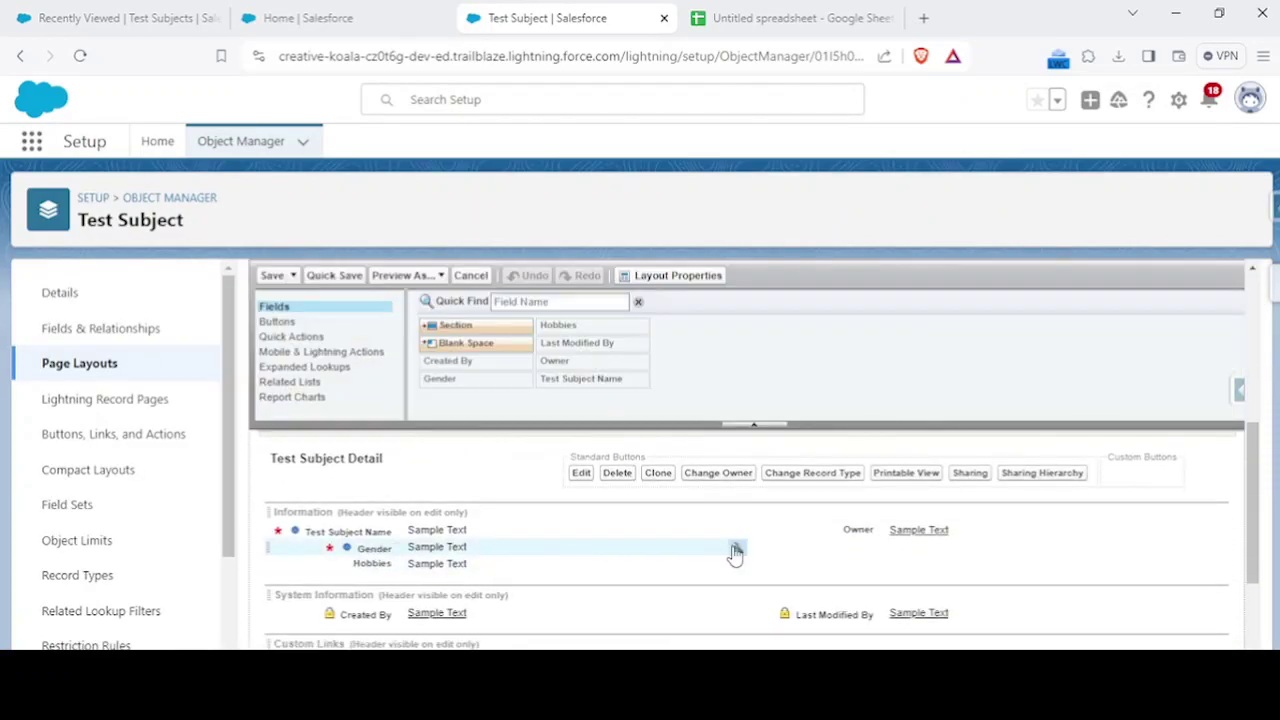
left_click(736, 548)
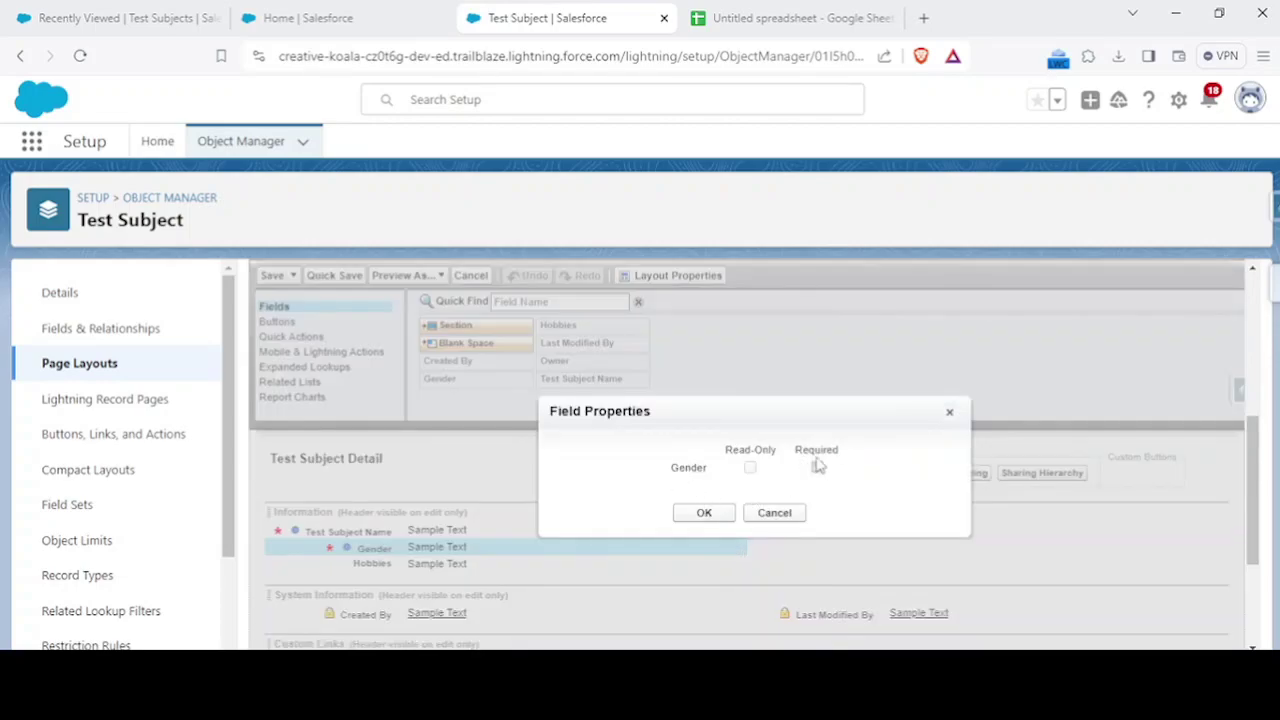
left_click(706, 513)
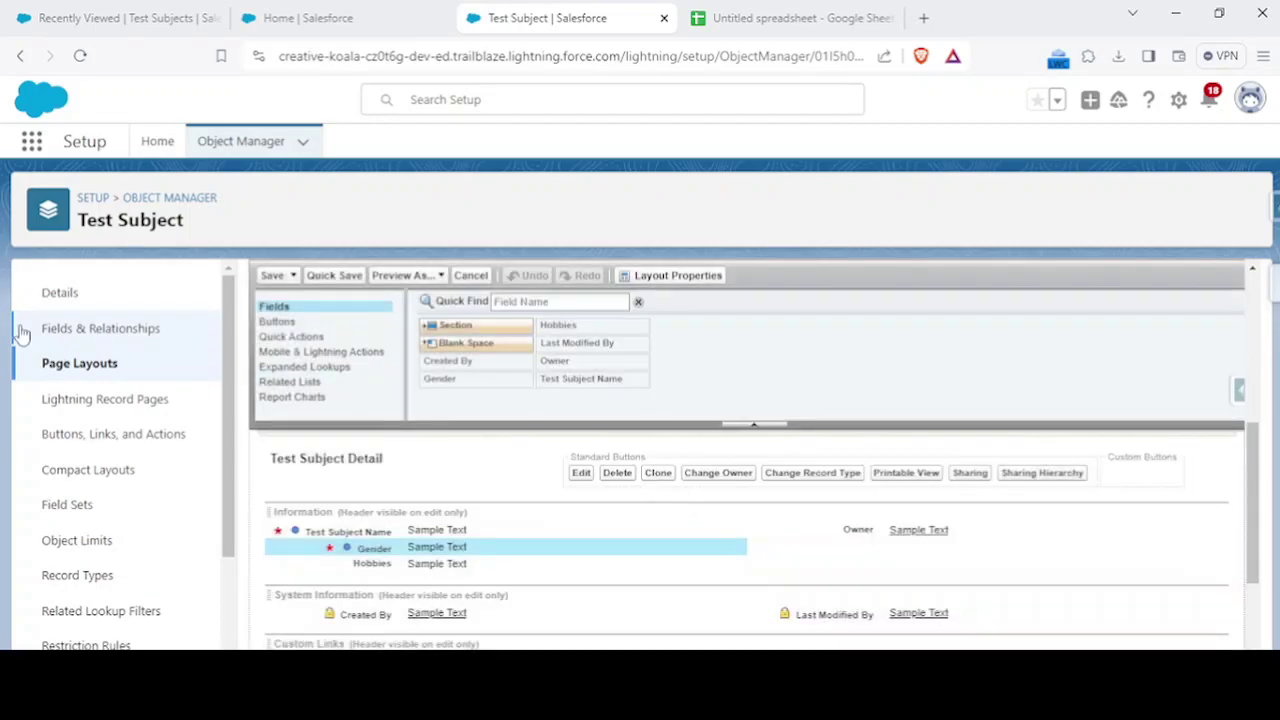
left_click(105, 332)
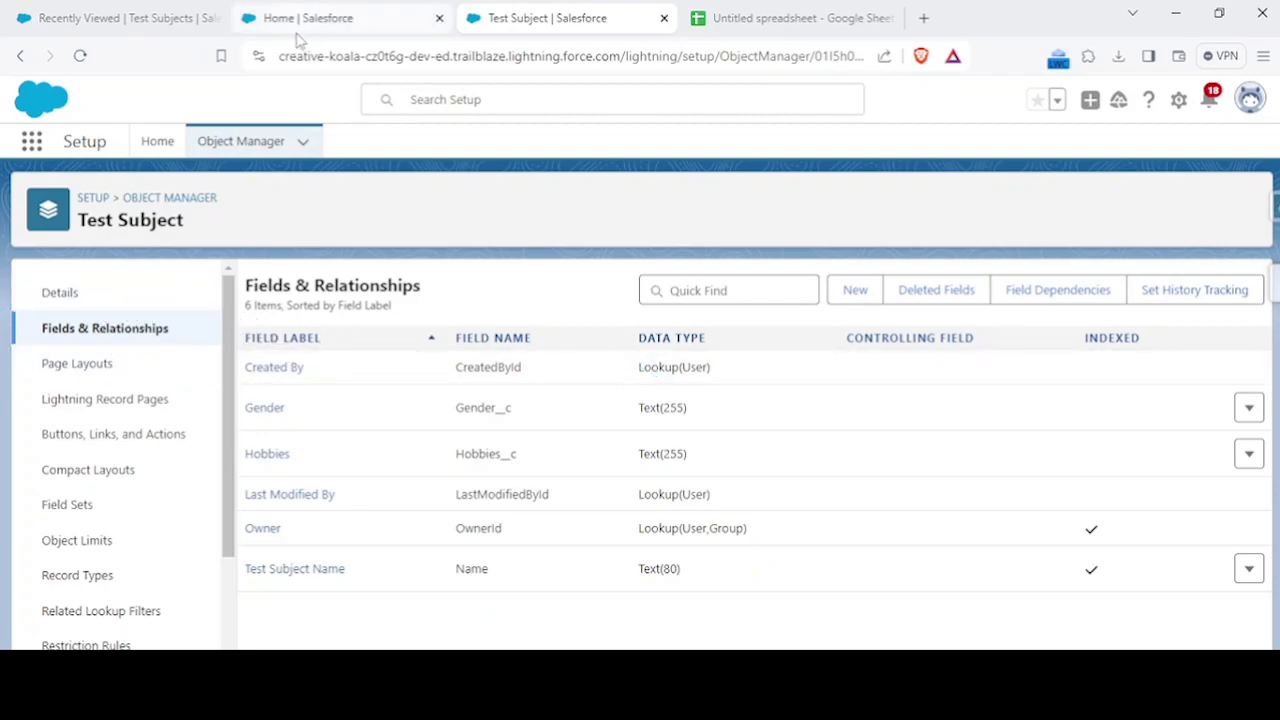
Open the Data Import Wizard from Setup and launch it to start a new import
left_click(337, 12)
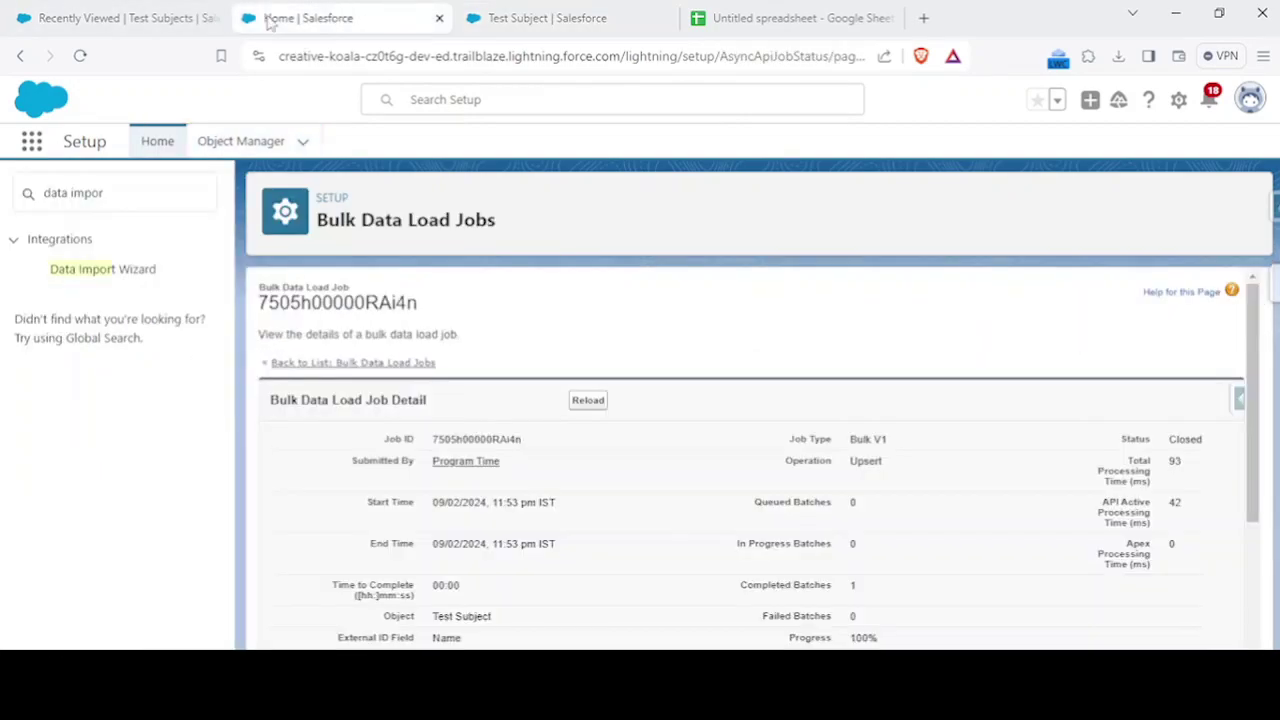
left_click(157, 200)
left_click(116, 268)
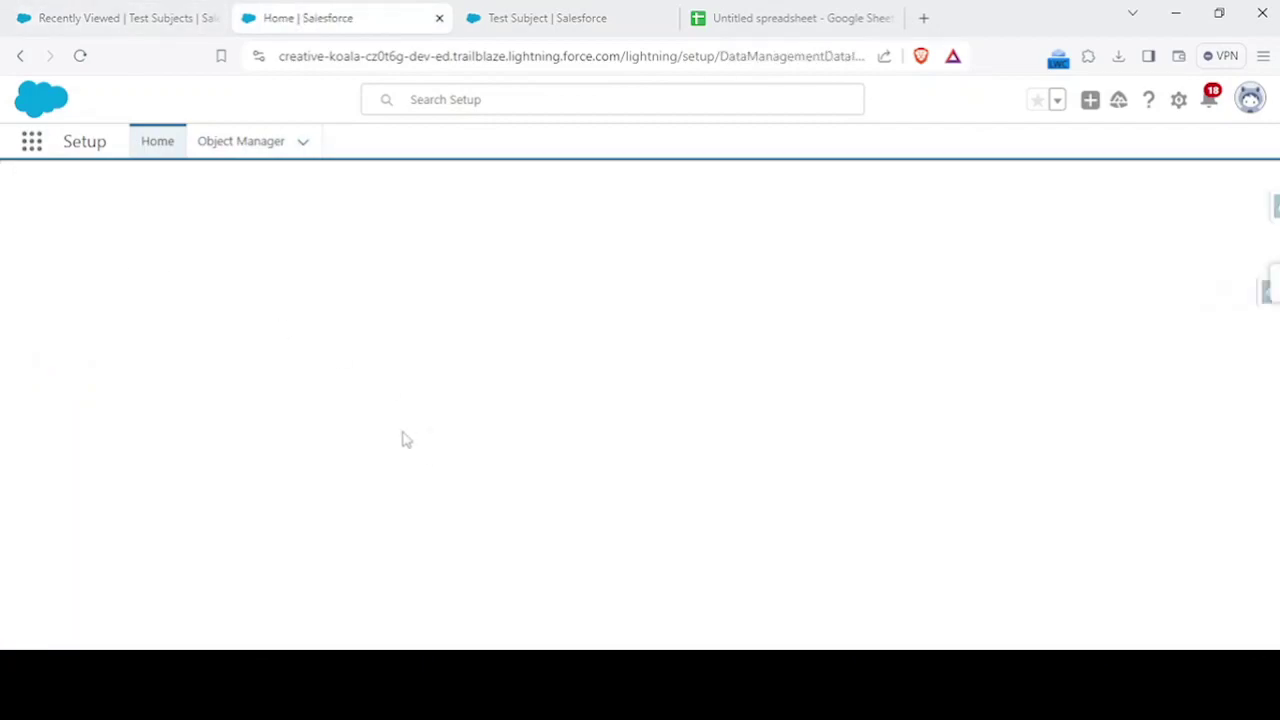
scroll(506, 429, "down", 6)
left_click(377, 457)
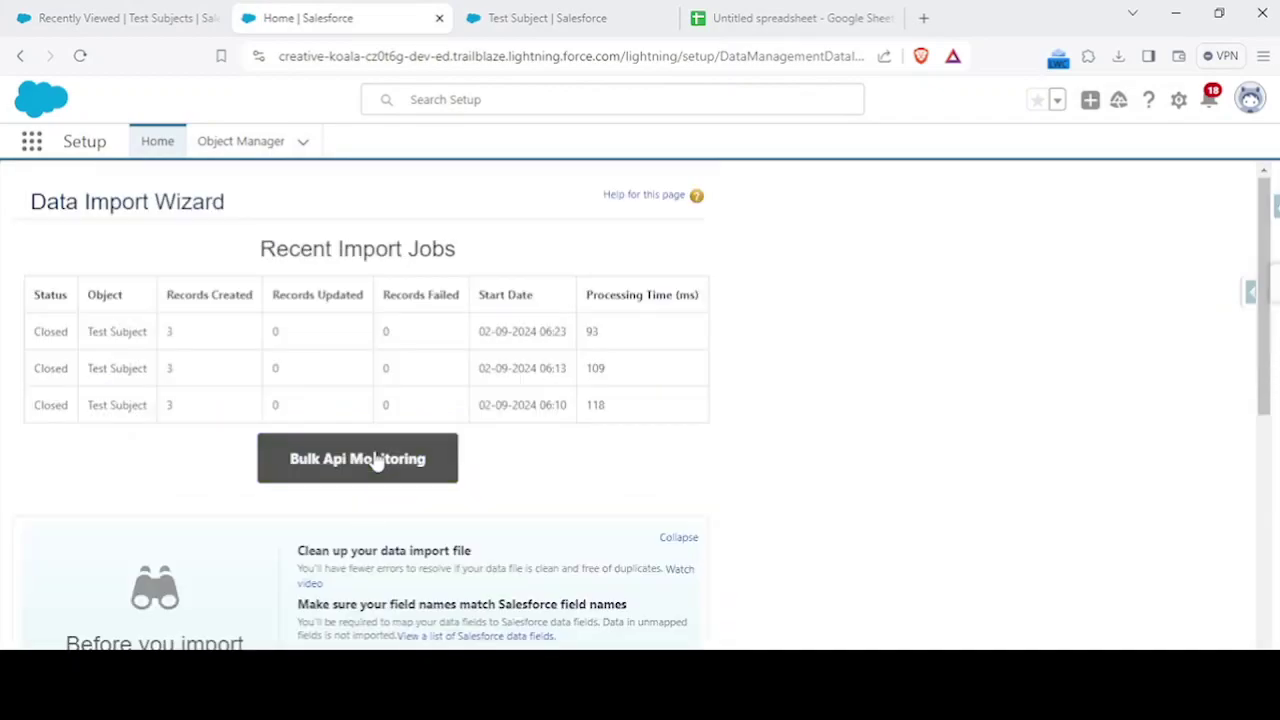
Choose the custom object Test Subjects as the import target, and add new records matched by Name
left_click(230, 438)
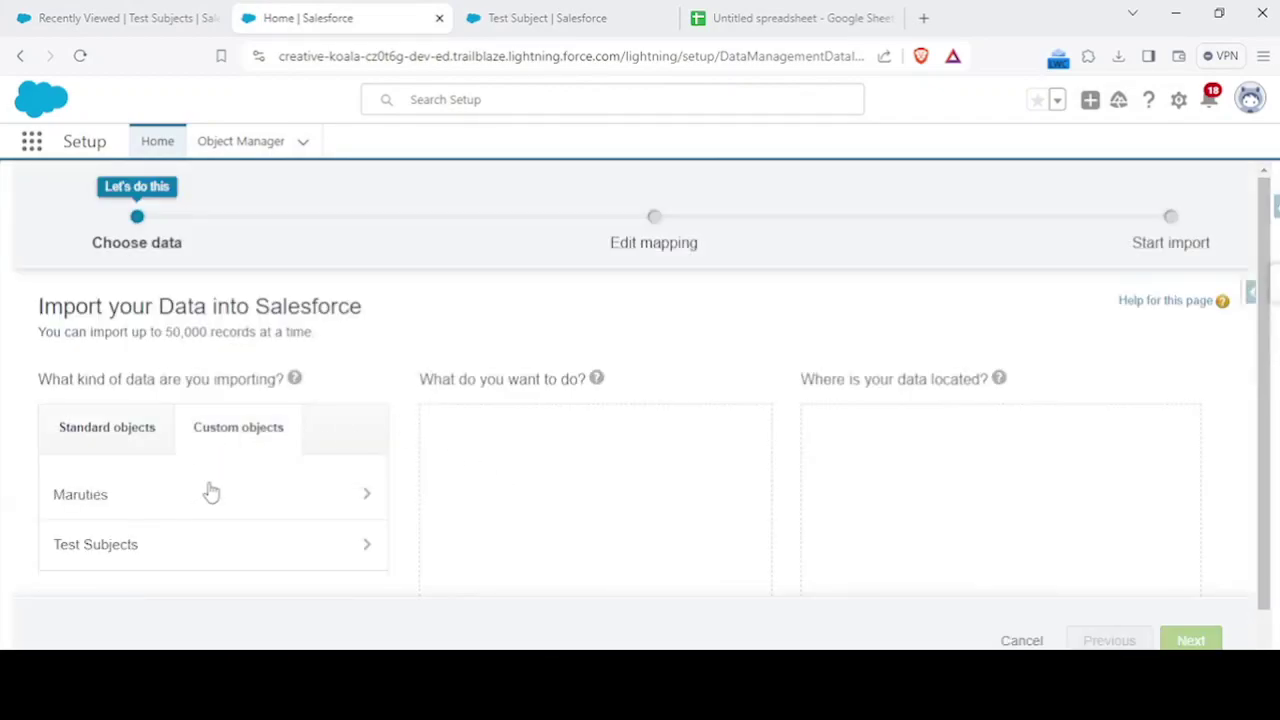
left_click(151, 549)
left_click(560, 445)
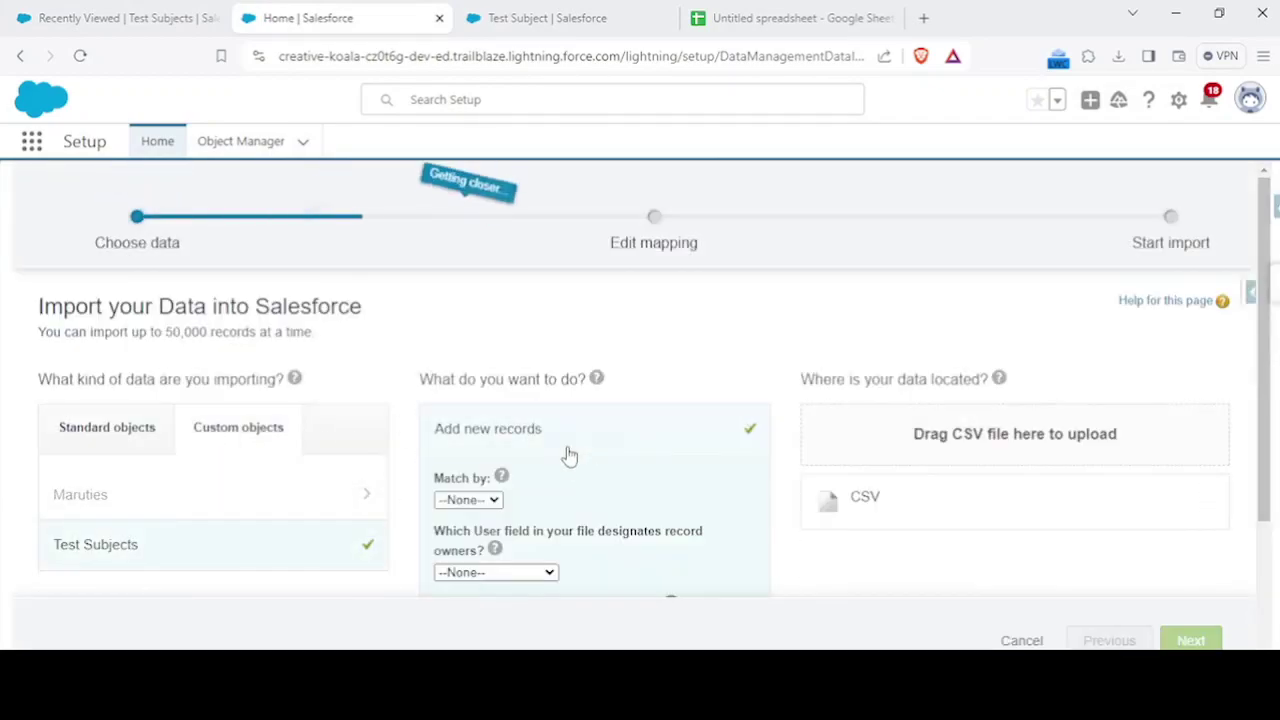
scroll(620, 437, "down", 2)
left_click(468, 311)
left_click(479, 343)
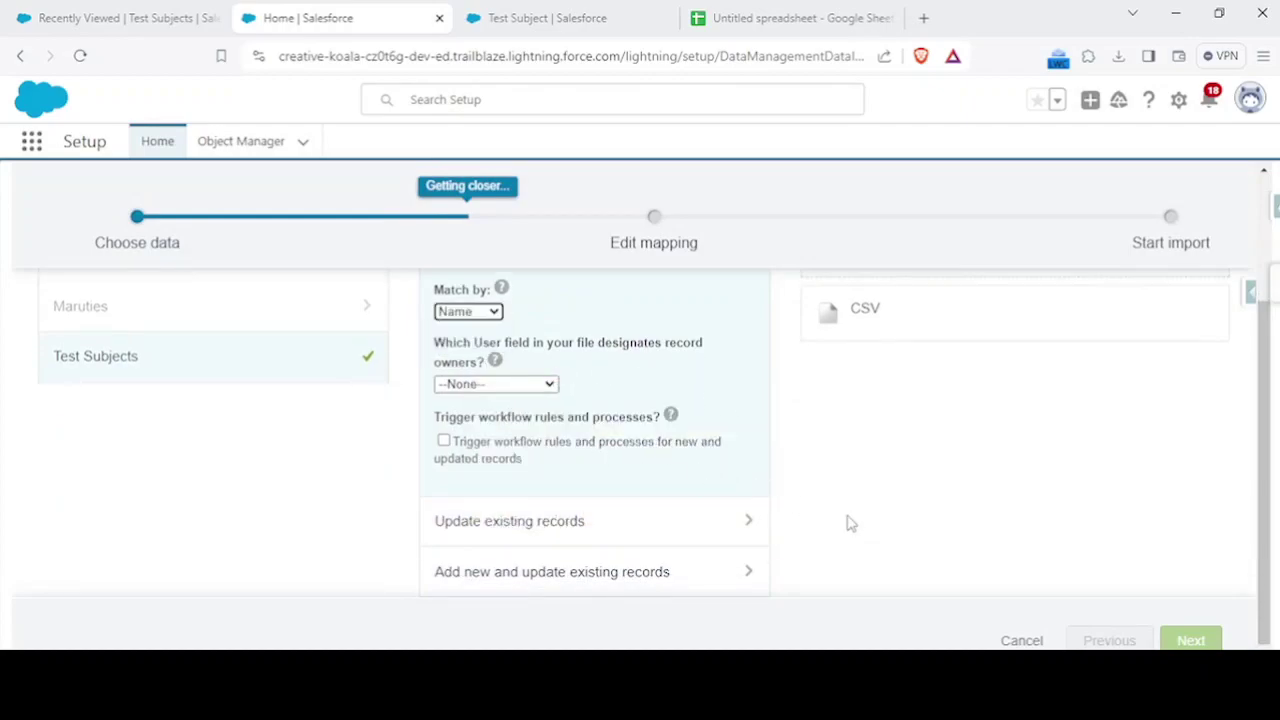
Set the User field that designates record owners to Name
left_click(515, 385)
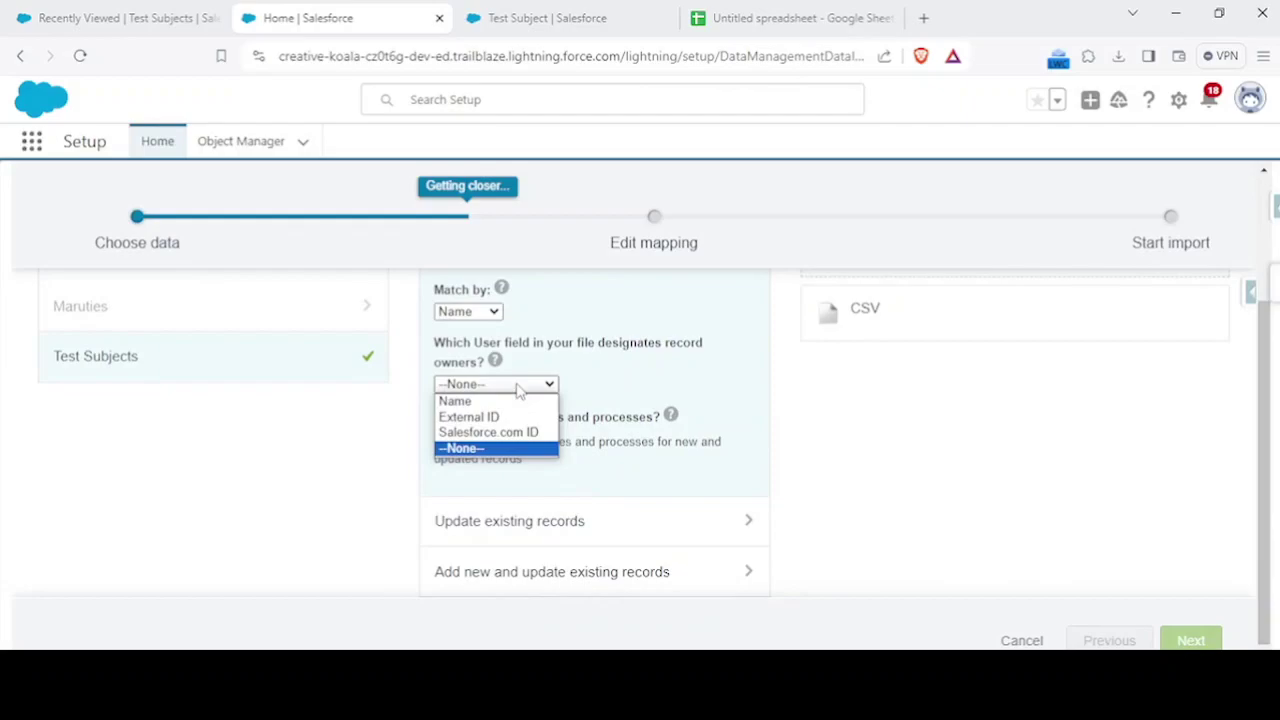
left_click(518, 386)
left_click(515, 385)
left_click(478, 401)
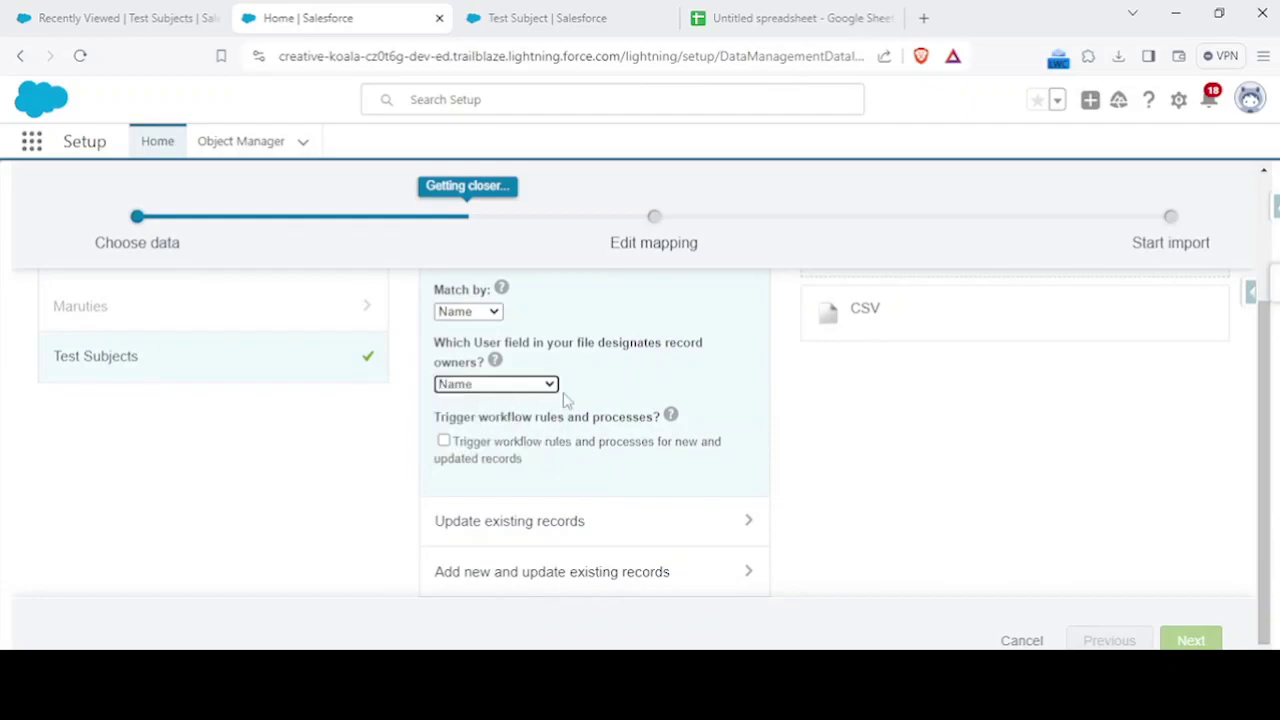
Choose the onField CSV file from the Salesforce Records folder as the data source, and proceed to field mapping
scroll(610, 400, "up", 2)
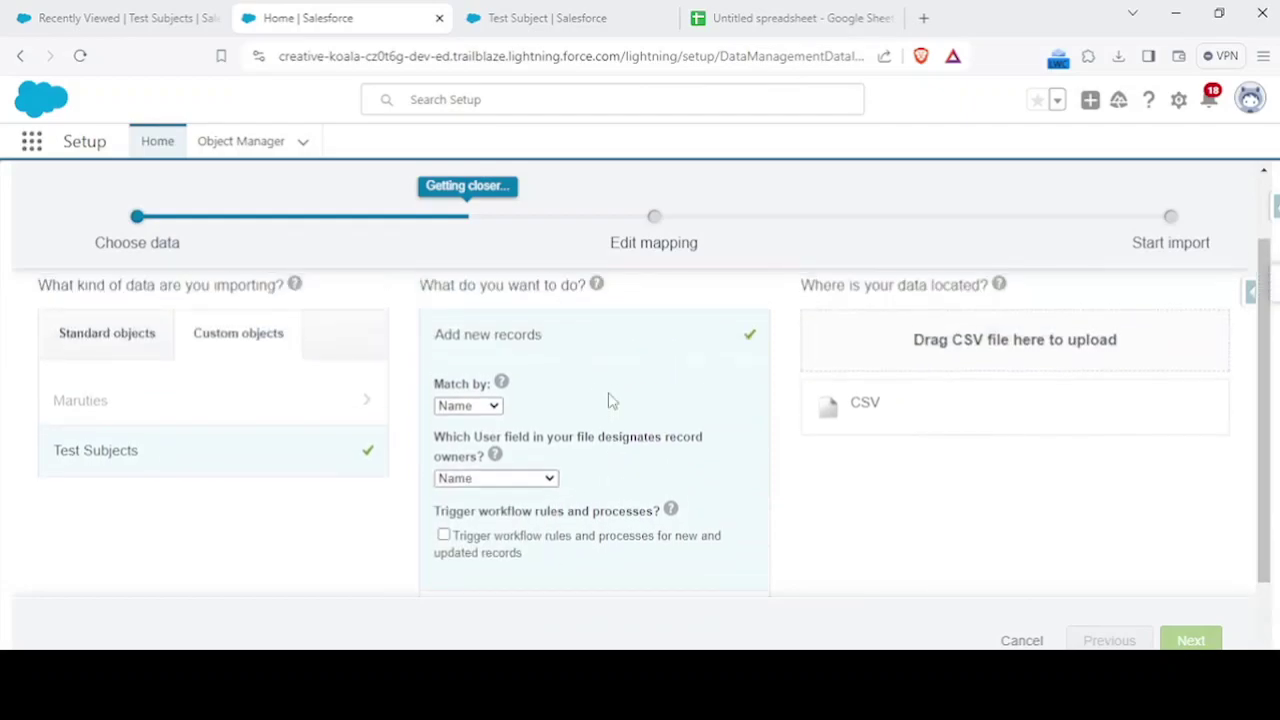
scroll(610, 400, "down", 2)
scroll(842, 557, "up", 3)
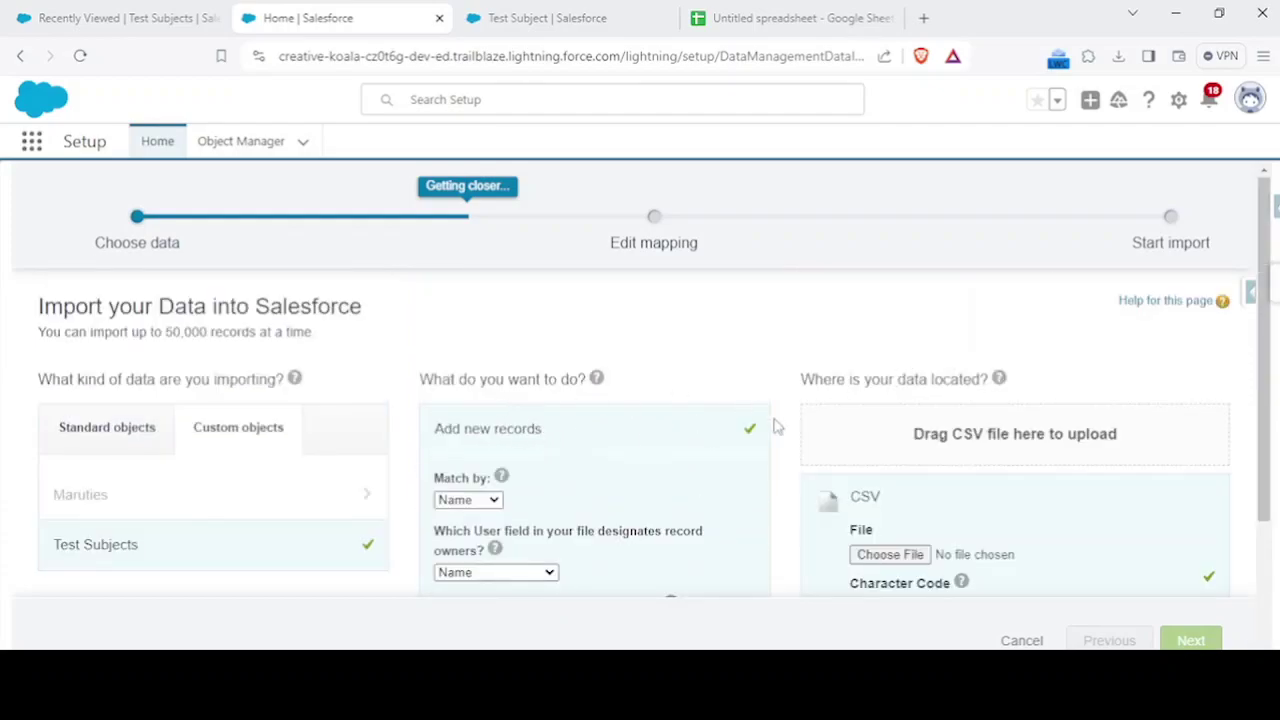
left_click(880, 554)
left_click(211, 137)
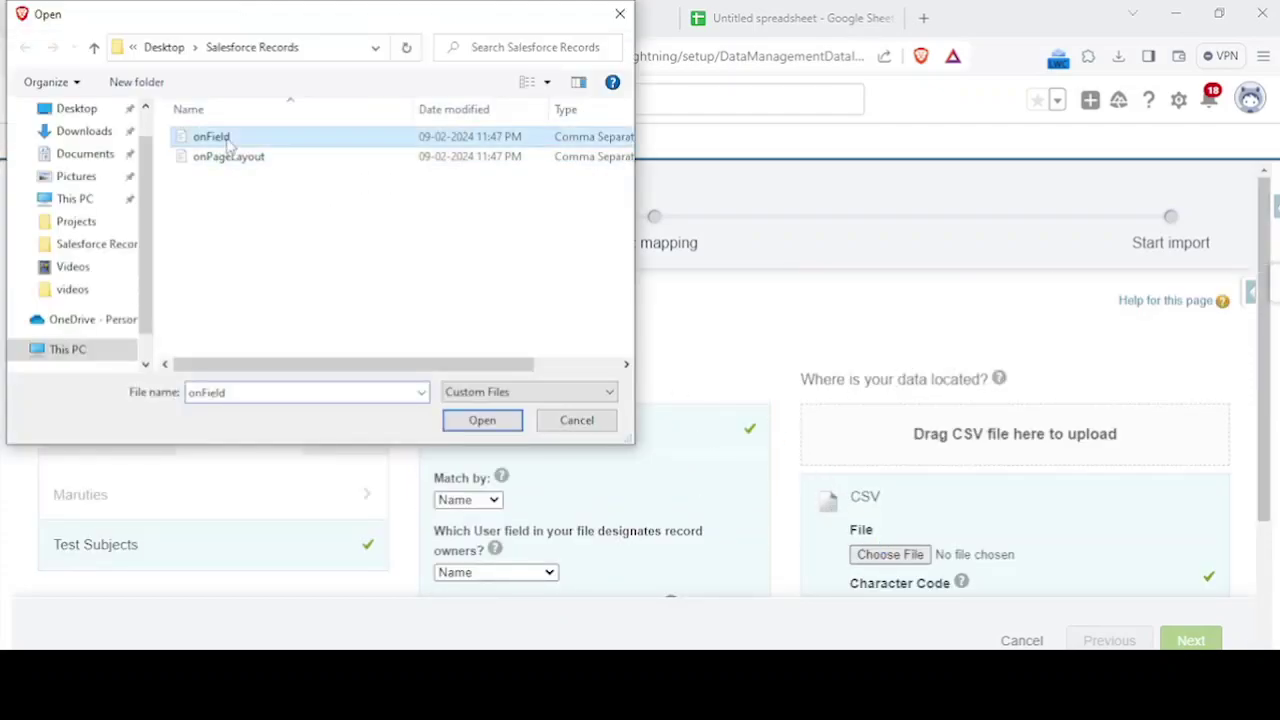
left_click(476, 422)
left_click(1191, 640)
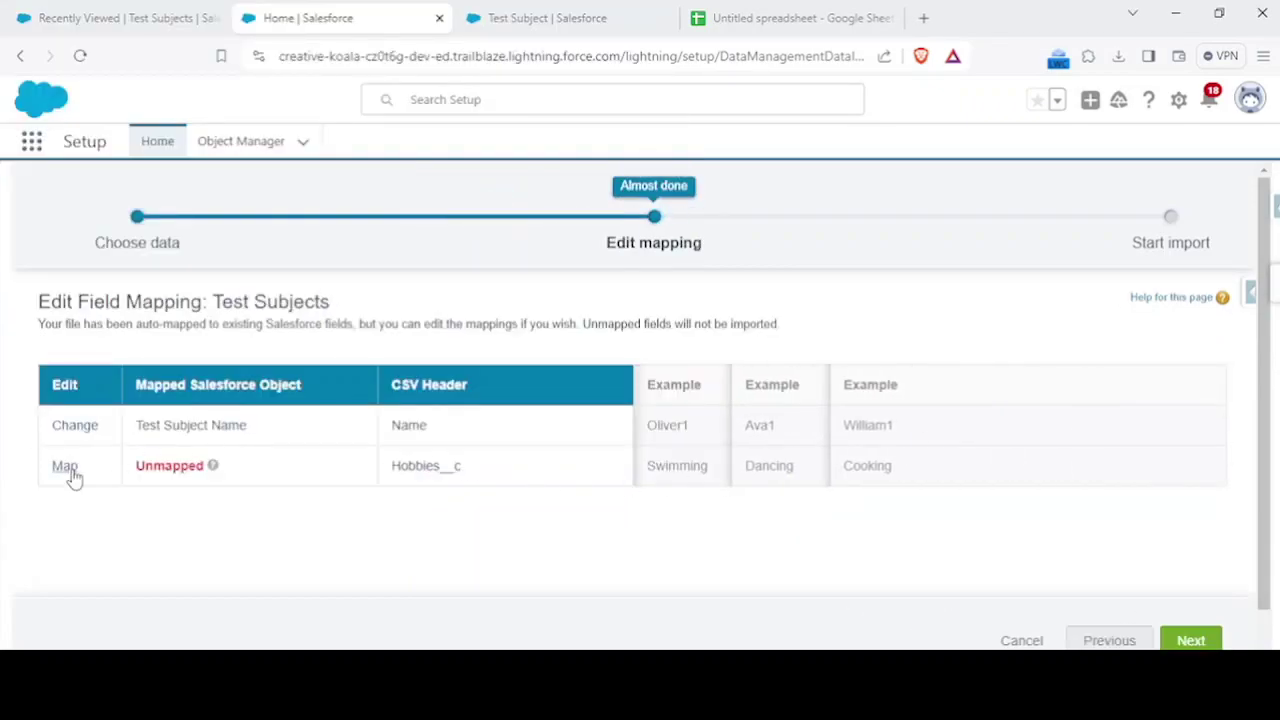
Map the unmapped Hobbies__c column to the Hobbies field, and try to proceed to the import review without mapping Gender
left_click(66, 467)
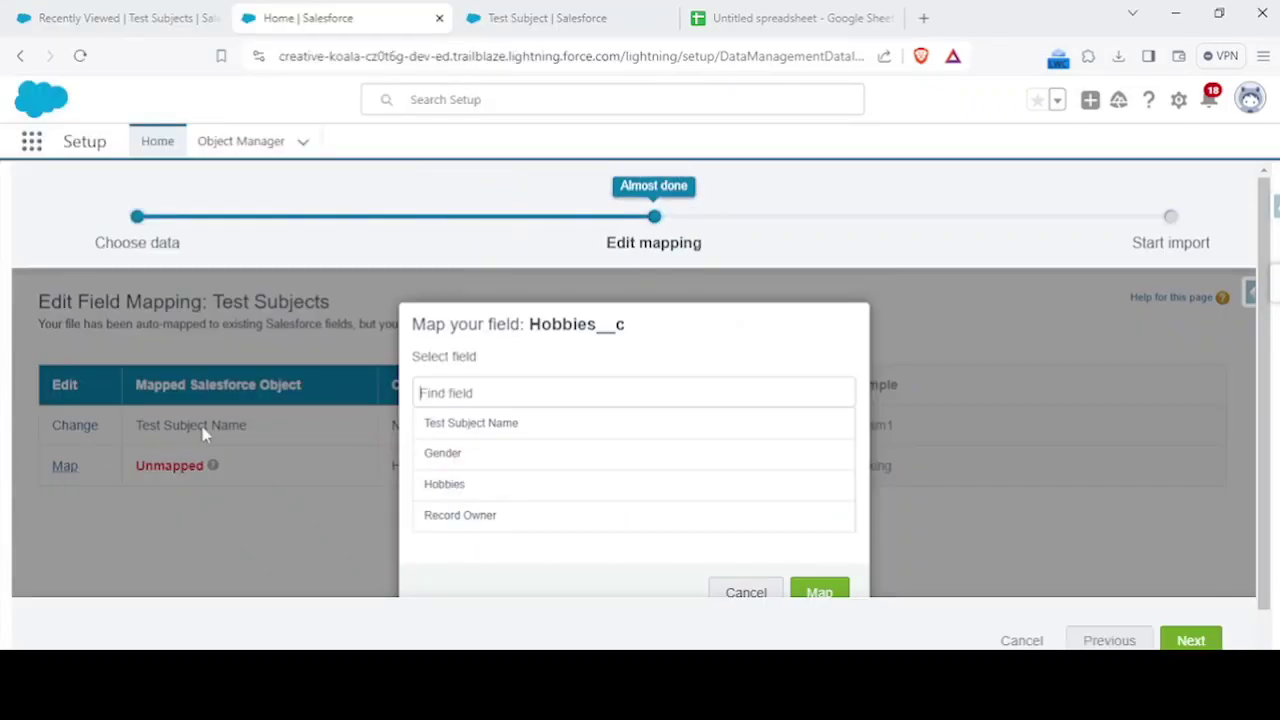
left_click(463, 487)
left_click(834, 598)
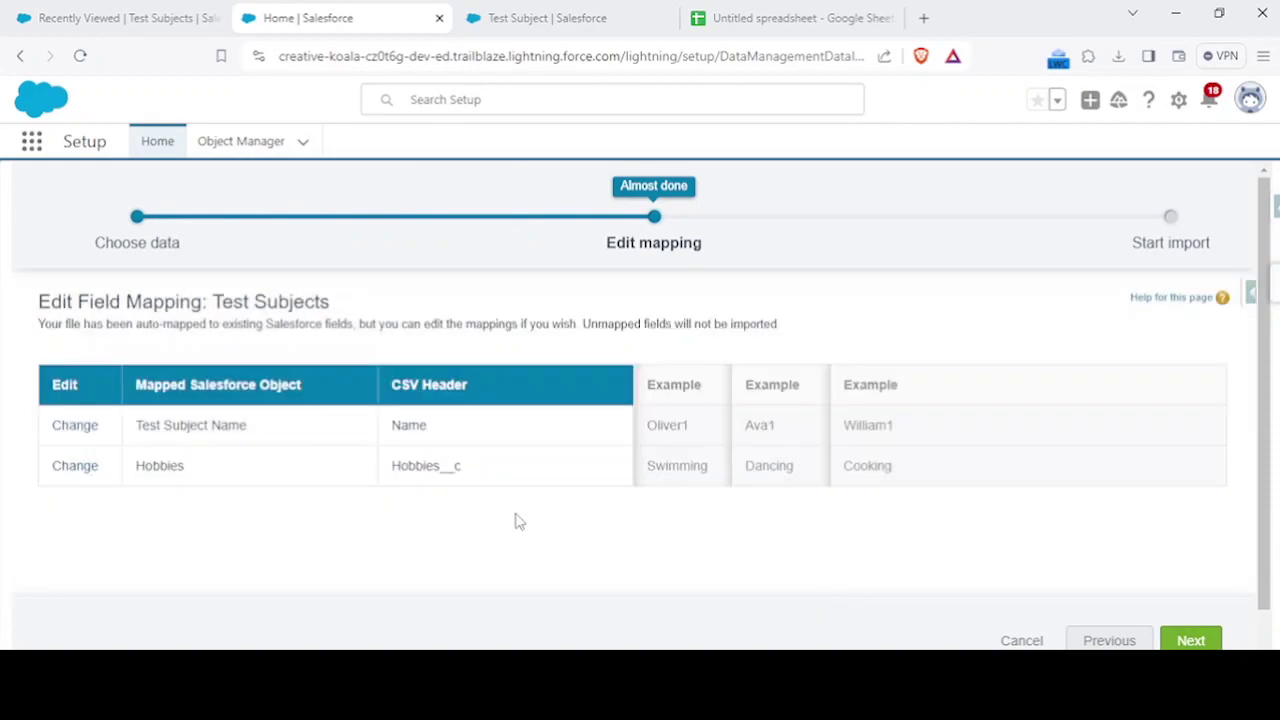
left_click(1190, 640)
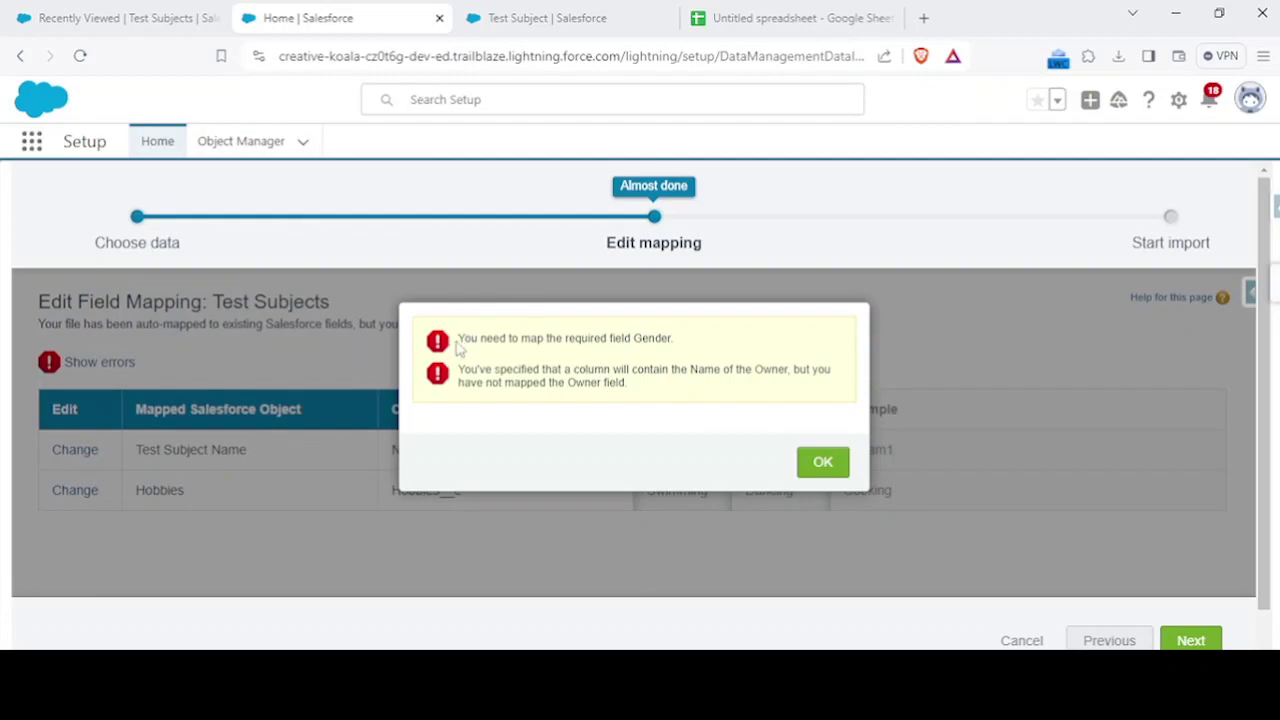
Read through the field mapping errors about the Gender and Owner fields, and dismiss them
left_click_drag(462, 335, 640, 397)
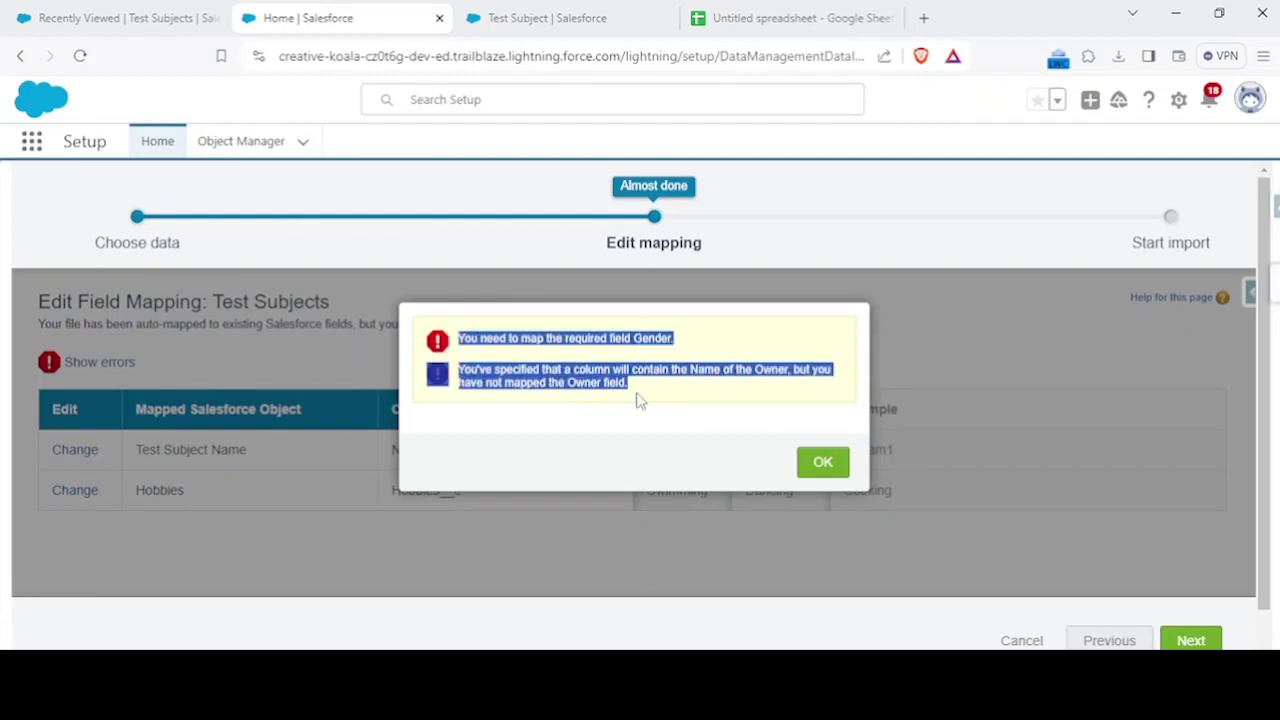
left_click(542, 375)
left_click_drag(456, 345, 680, 350)
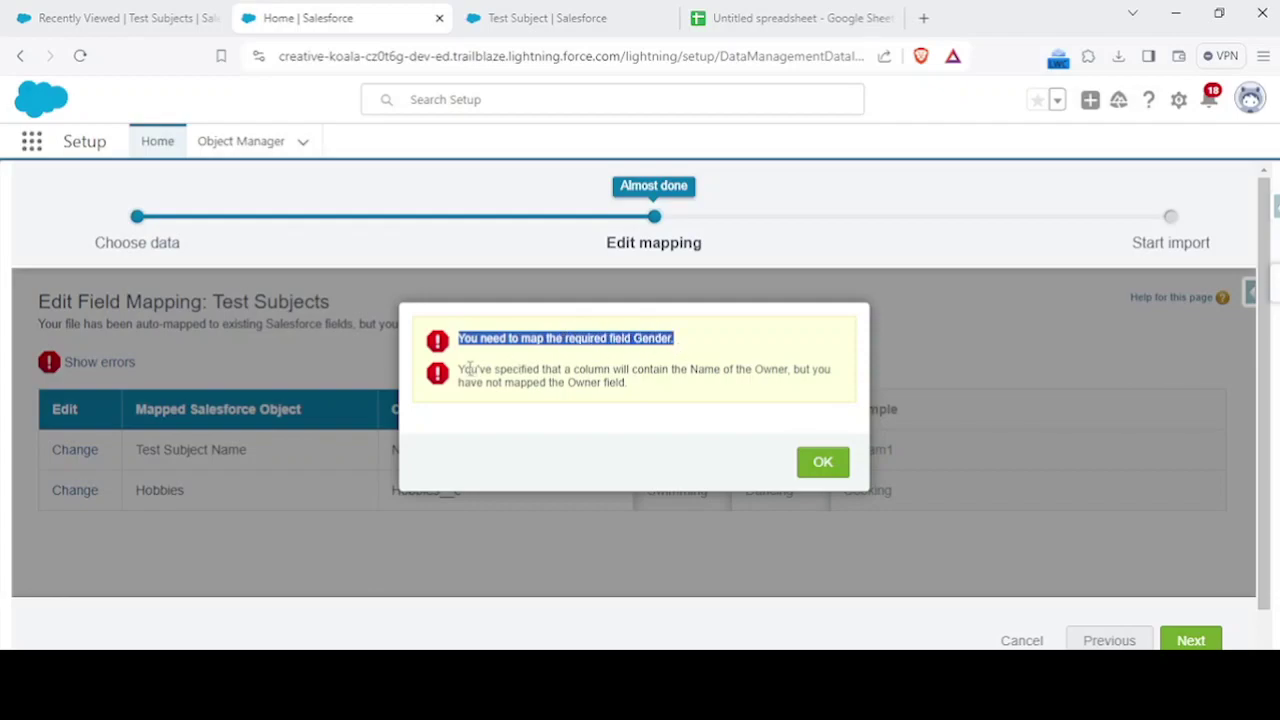
left_click_drag(462, 370, 669, 403)
left_click(683, 404)
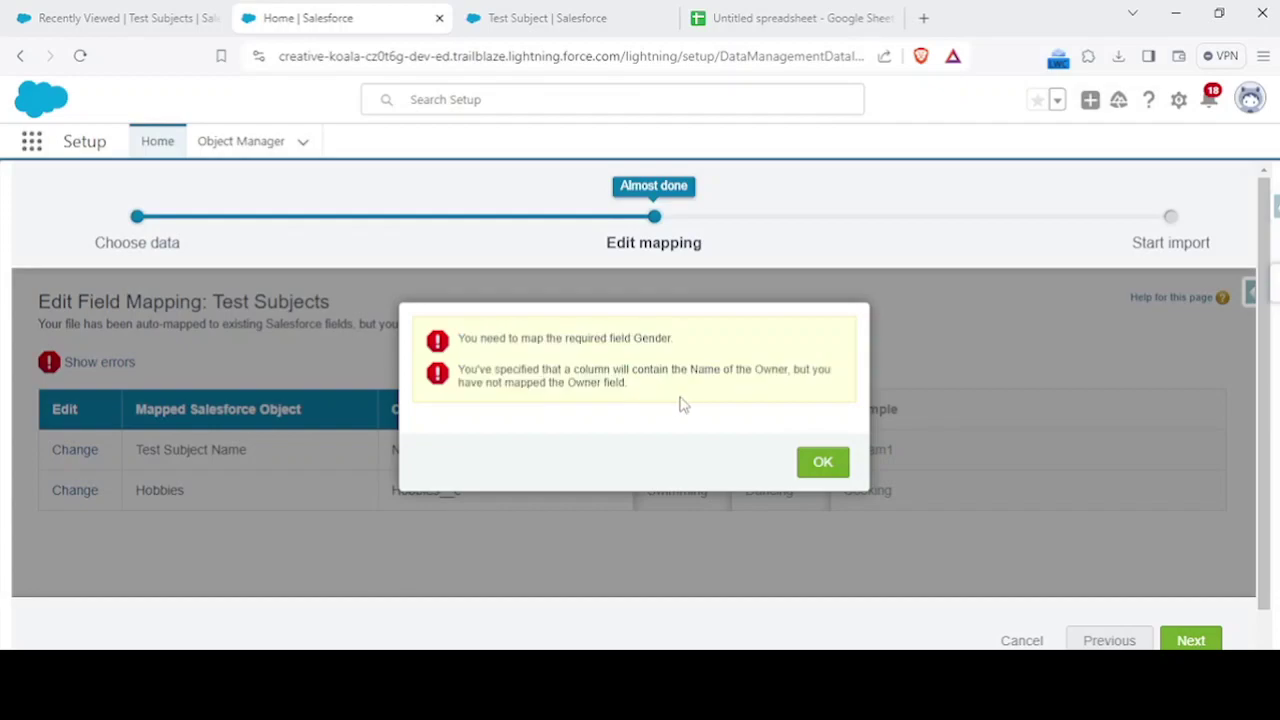
left_click(818, 462)
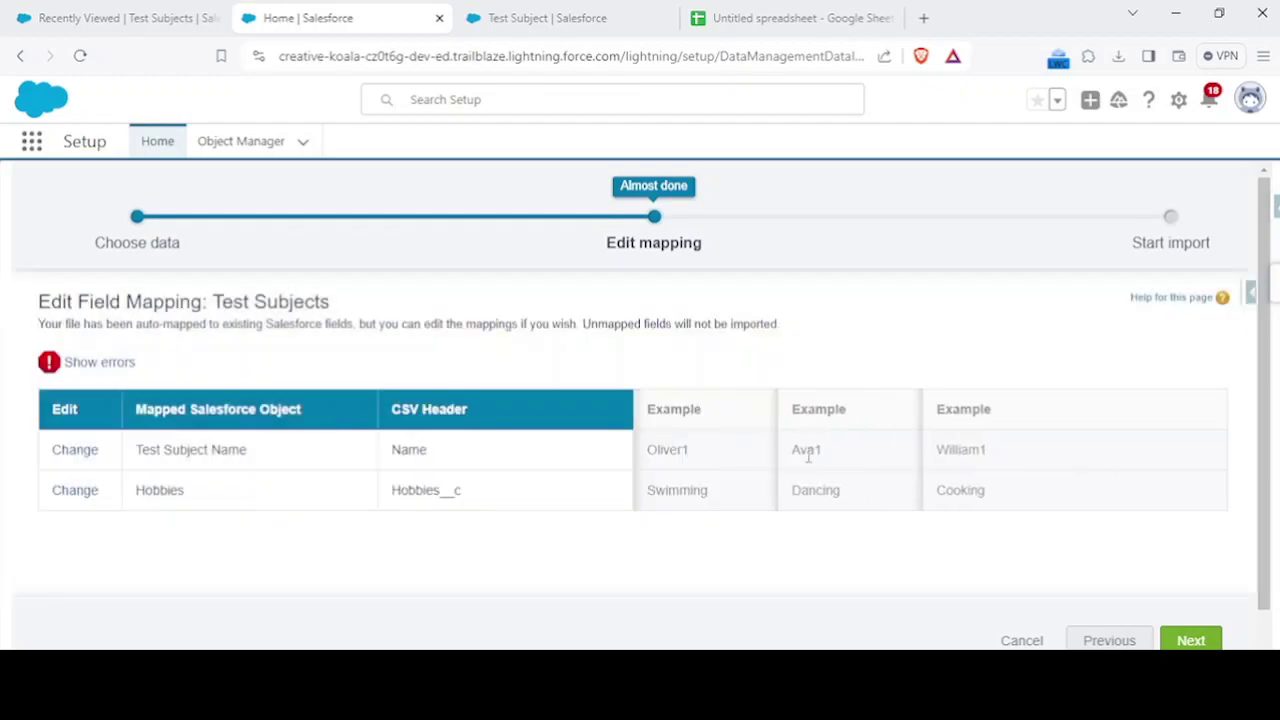
Go back to the data selection stage and set the User field that designates record owners to --None--
left_click(1118, 637)
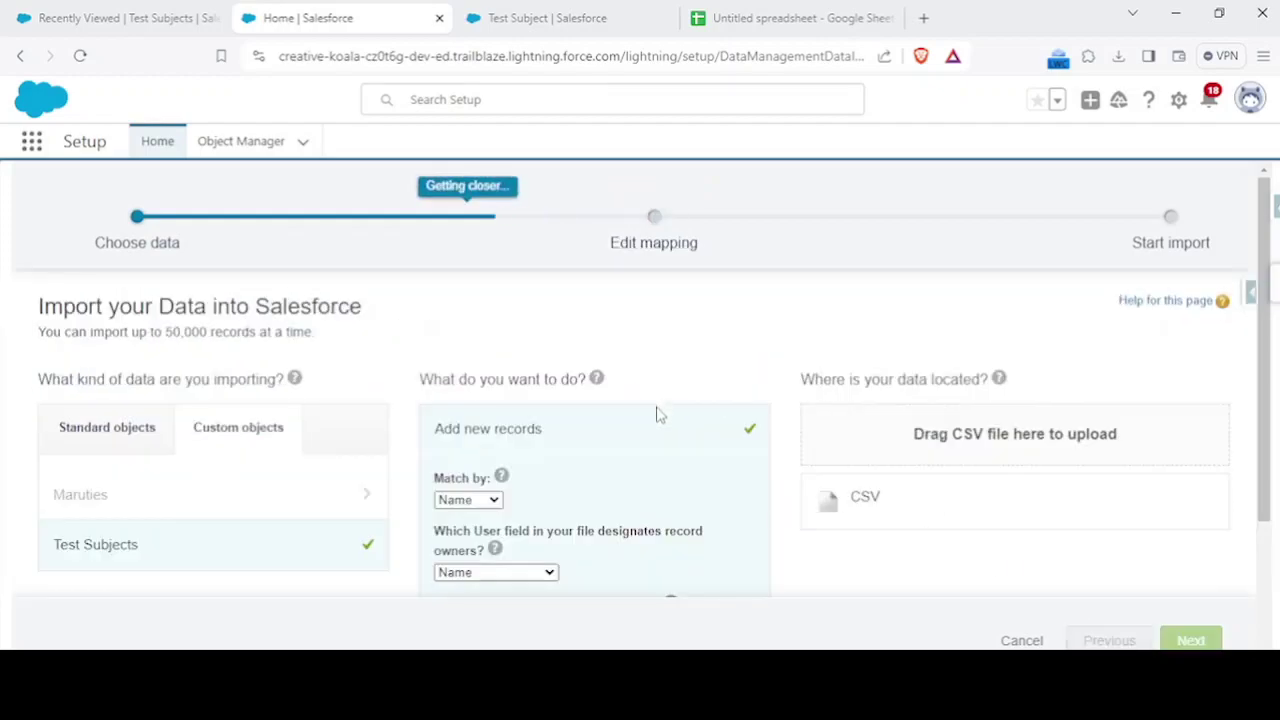
scroll(505, 446, "down", 2)
left_click(487, 388)
left_click(481, 440)
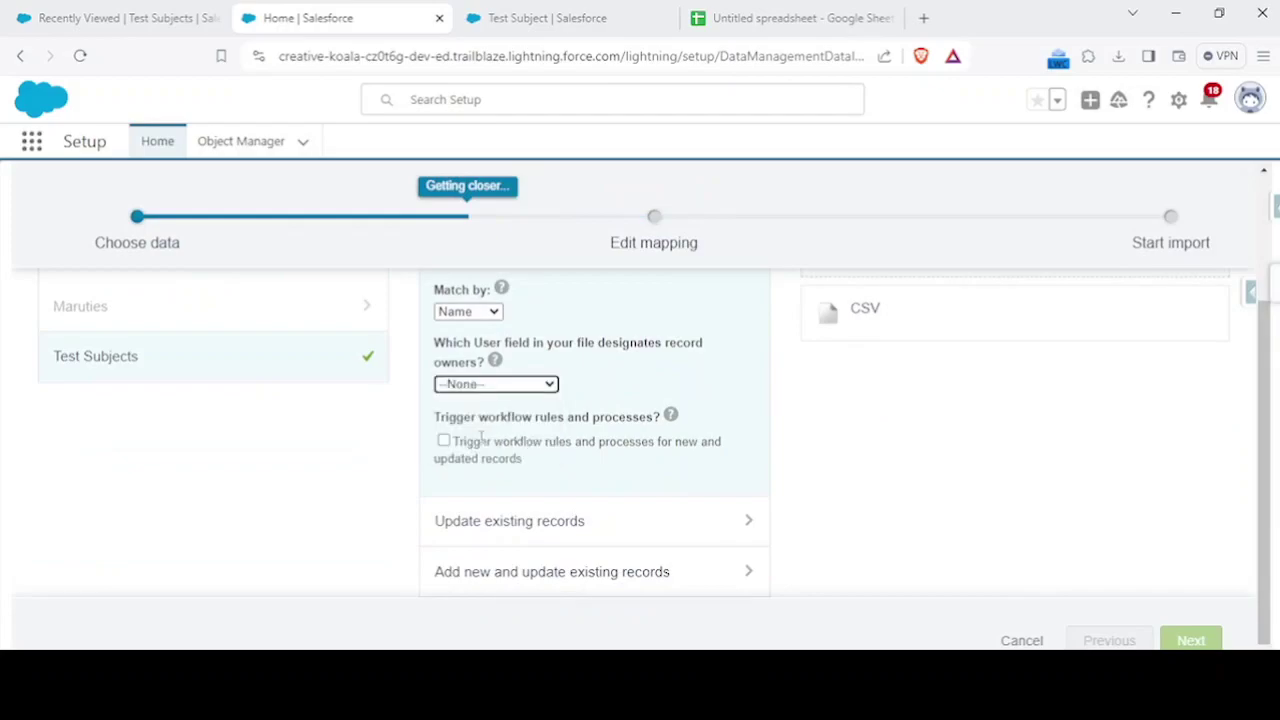
scroll(868, 476, "up", 2)
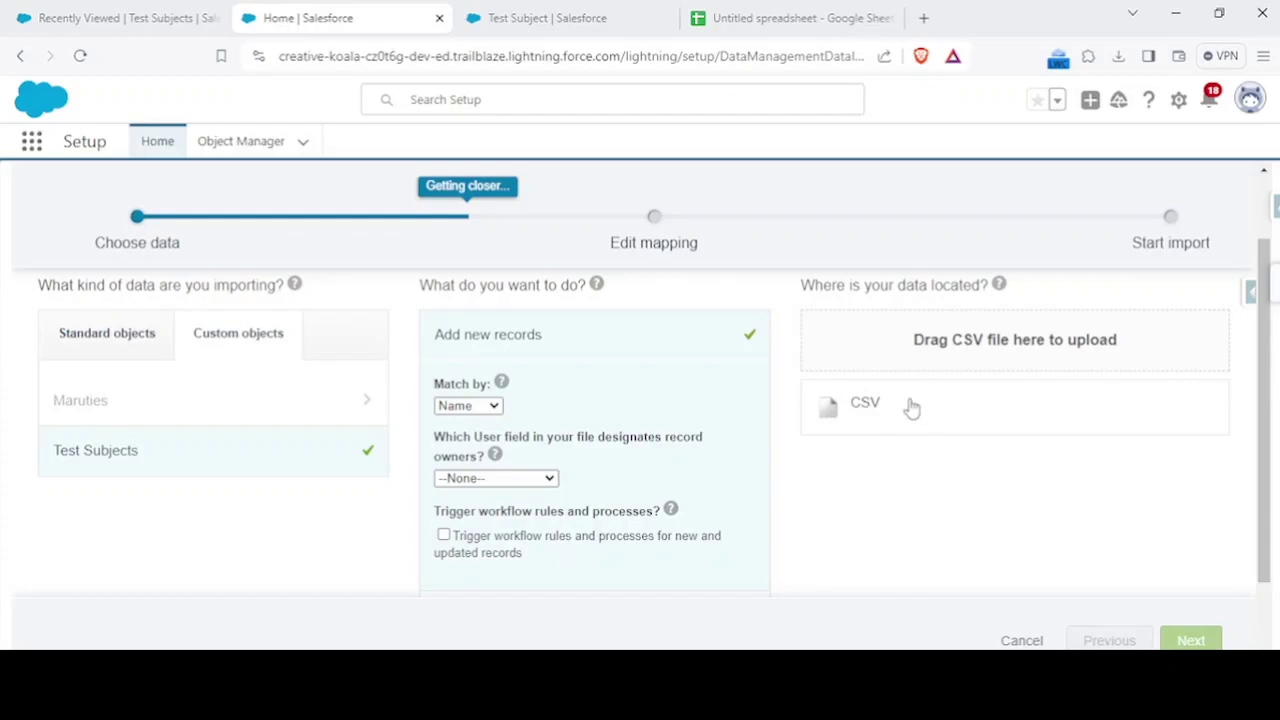
Select CSV as the data source again, reattach the onField file, and continue to the mapping stage
scroll(912, 446, "down", 1)
scroll(912, 446, "up", 2)
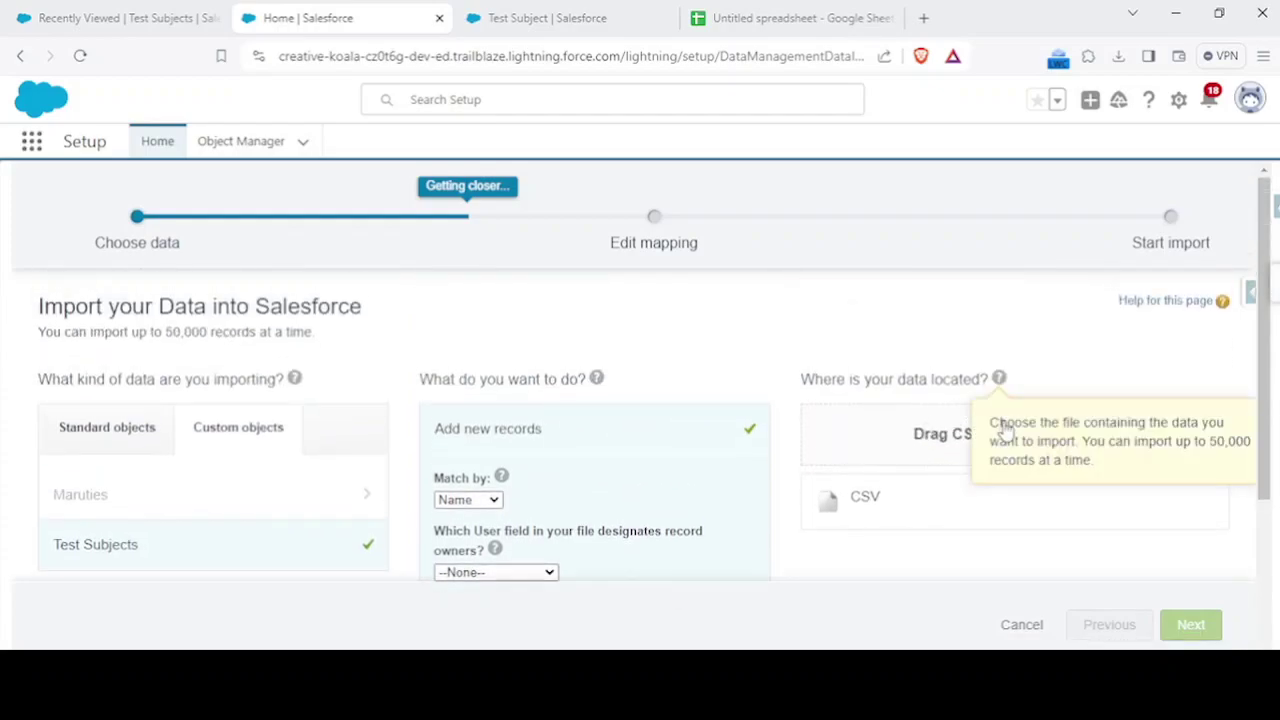
scroll(935, 437, "down", 1)
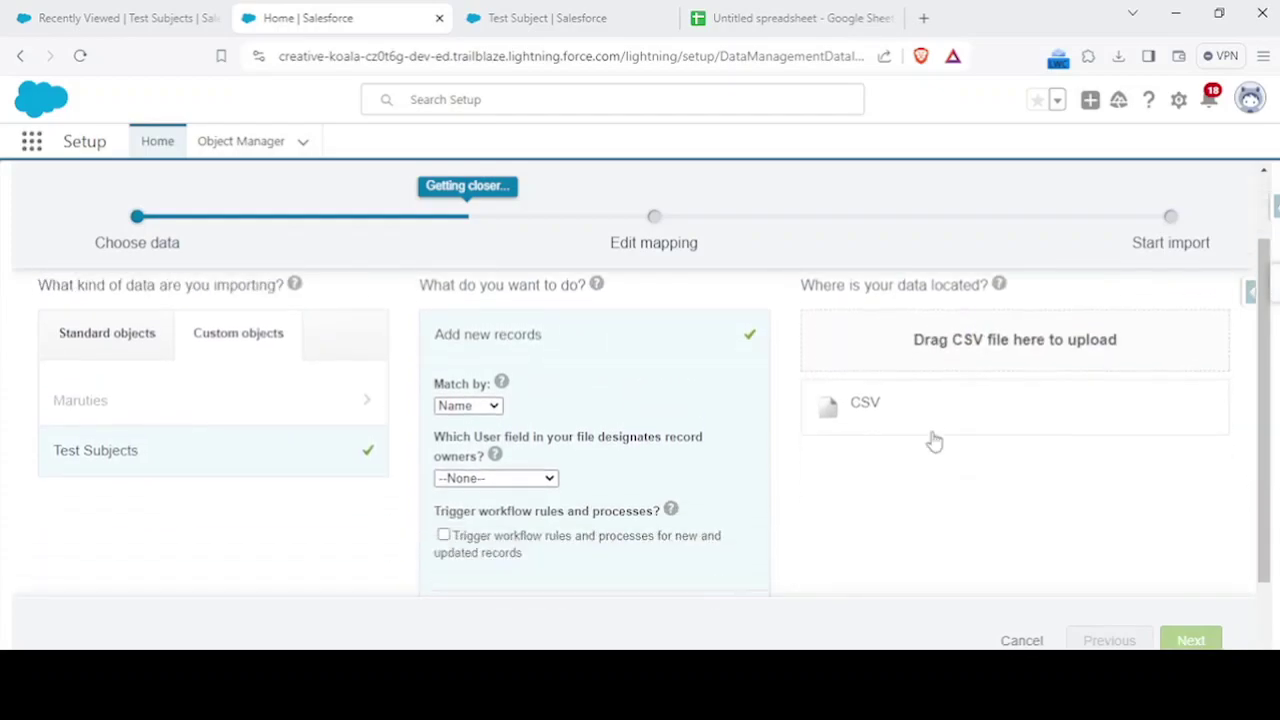
left_click(826, 411)
scroll(883, 418, "down", 2)
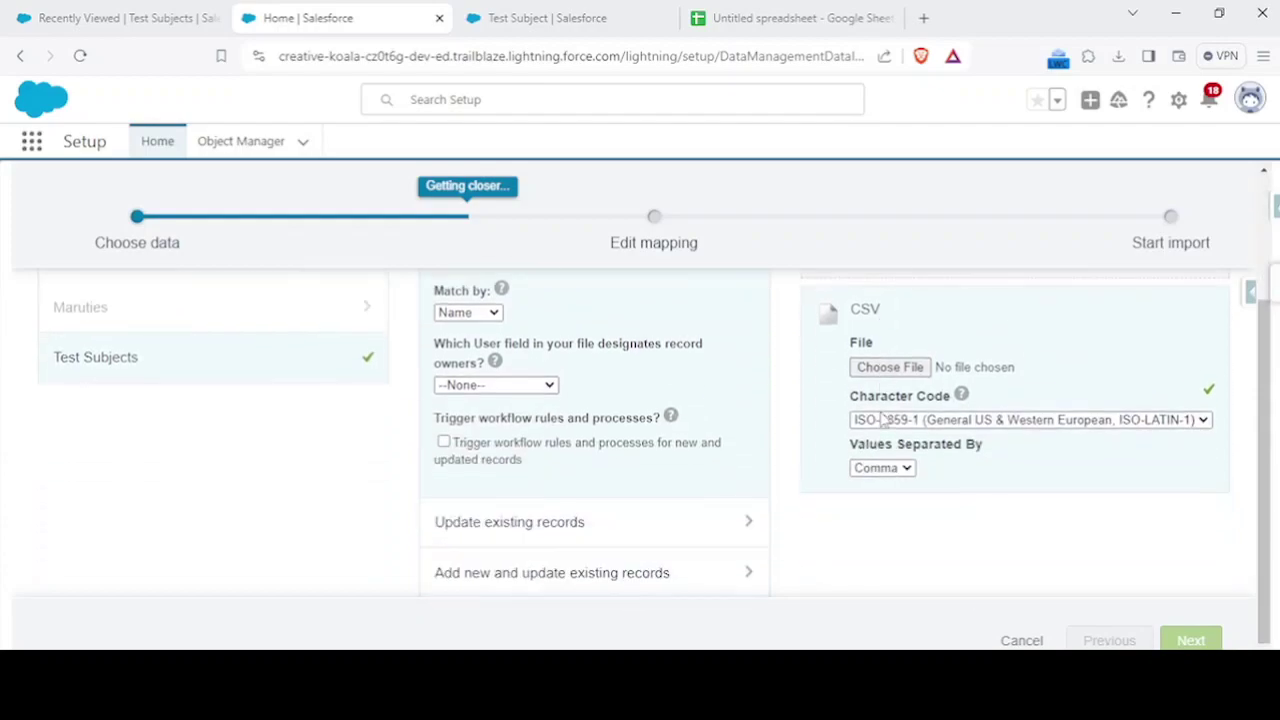
left_click(886, 367)
left_click(325, 141)
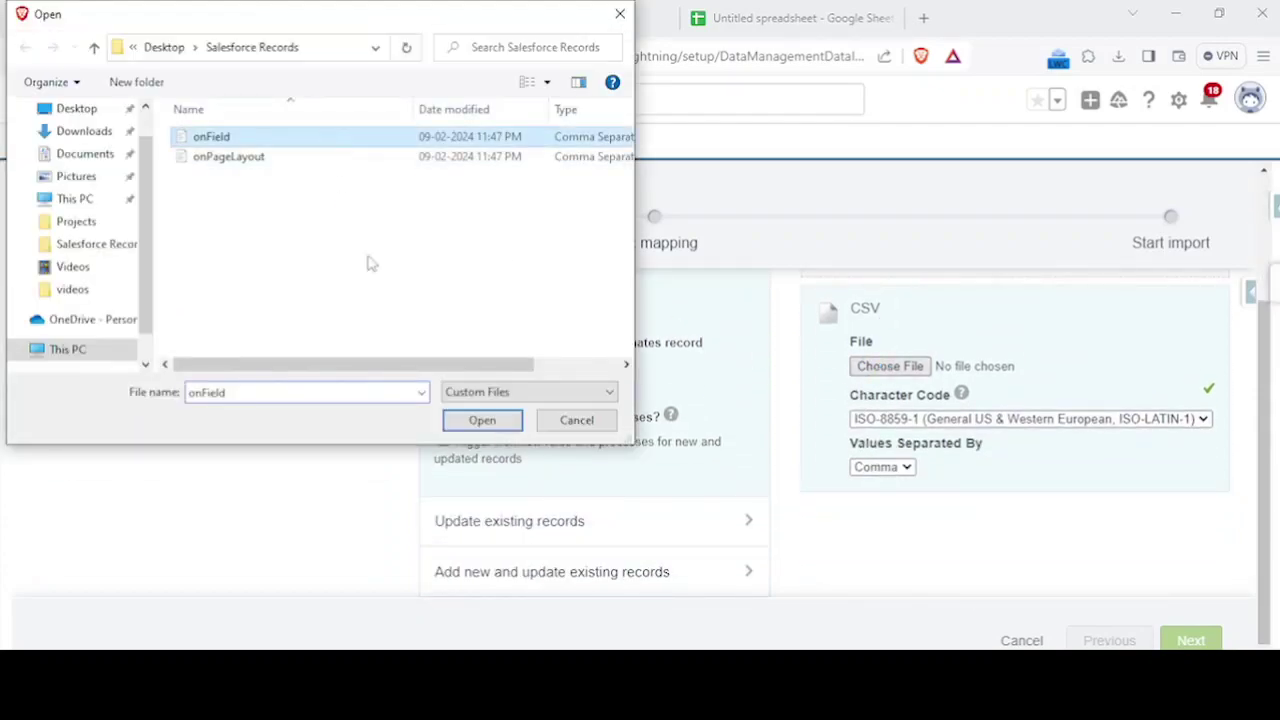
left_click(484, 421)
left_click(1189, 639)
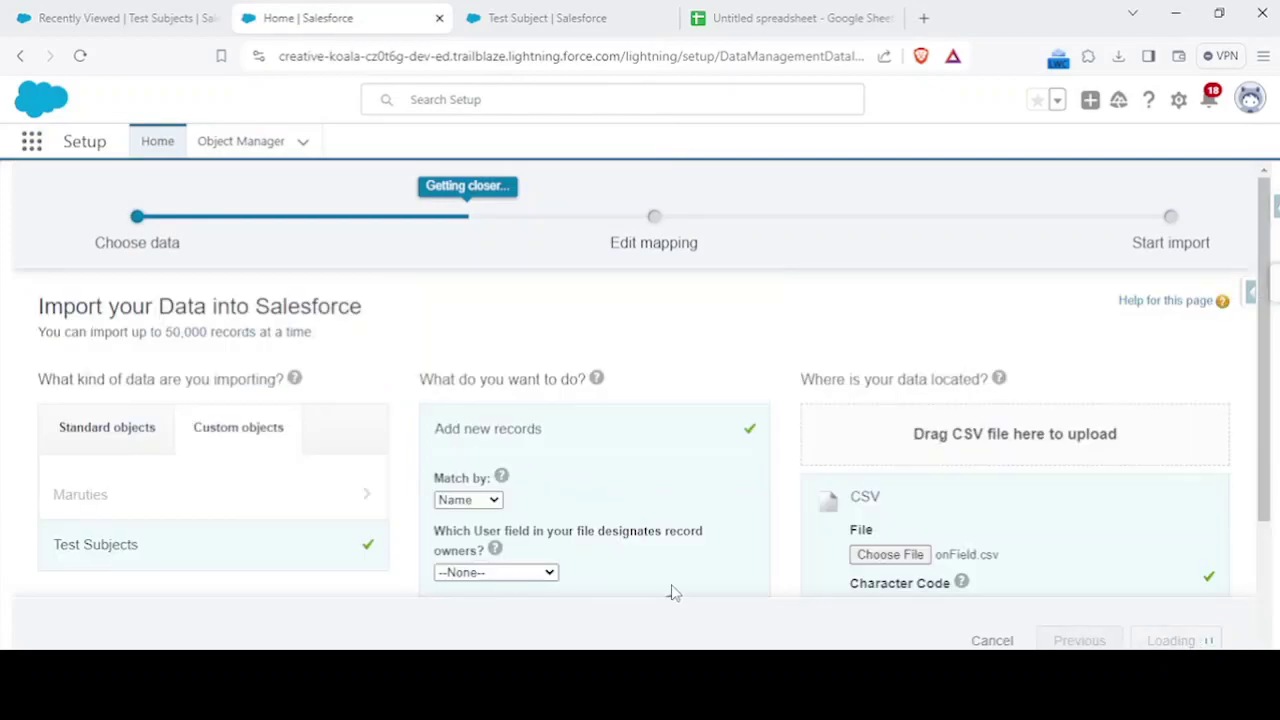
Map Hobbies__c to Hobbies again, and retry proceeding with the import while Gender is left unmapped
left_click(66, 468)
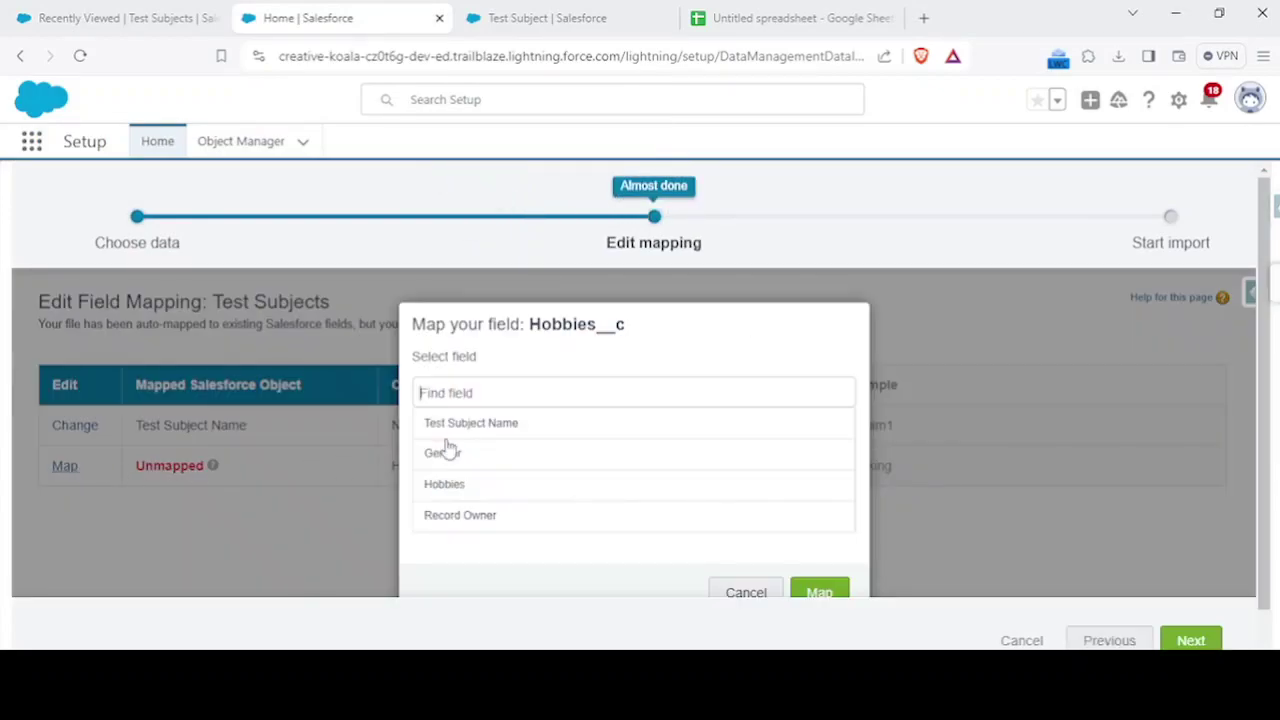
left_click(486, 488)
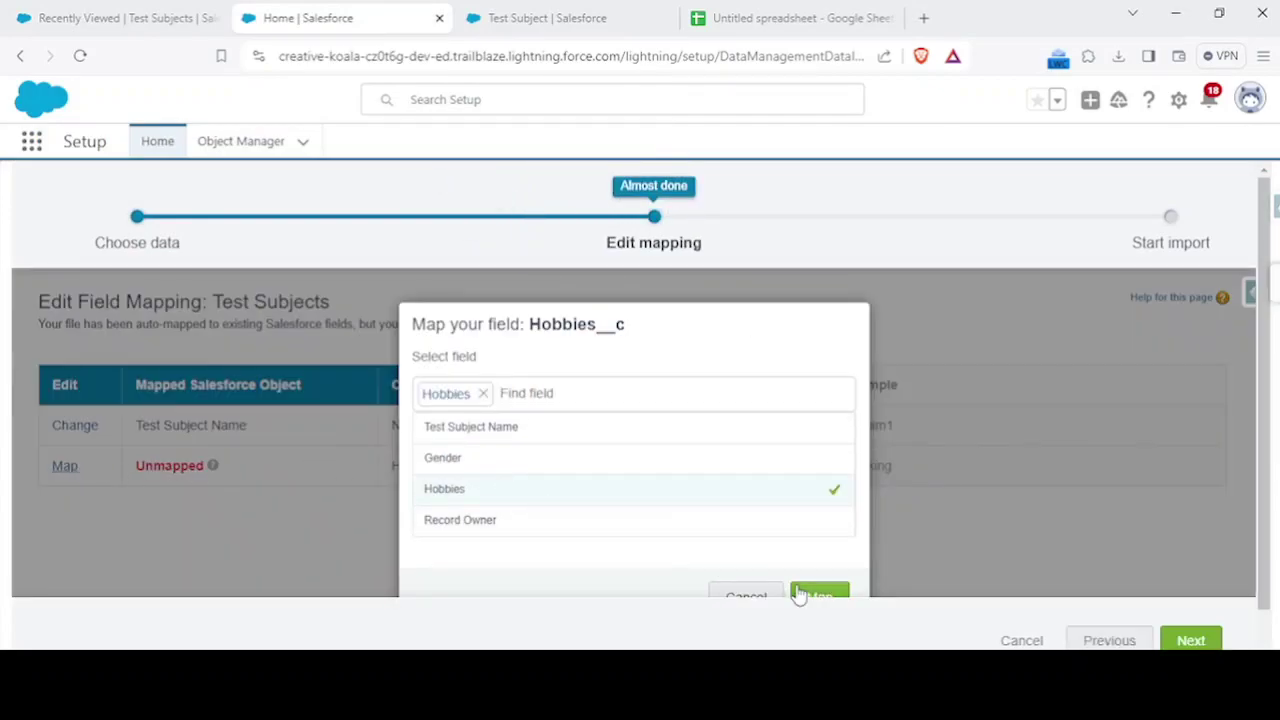
left_click(815, 592)
left_click(1184, 640)
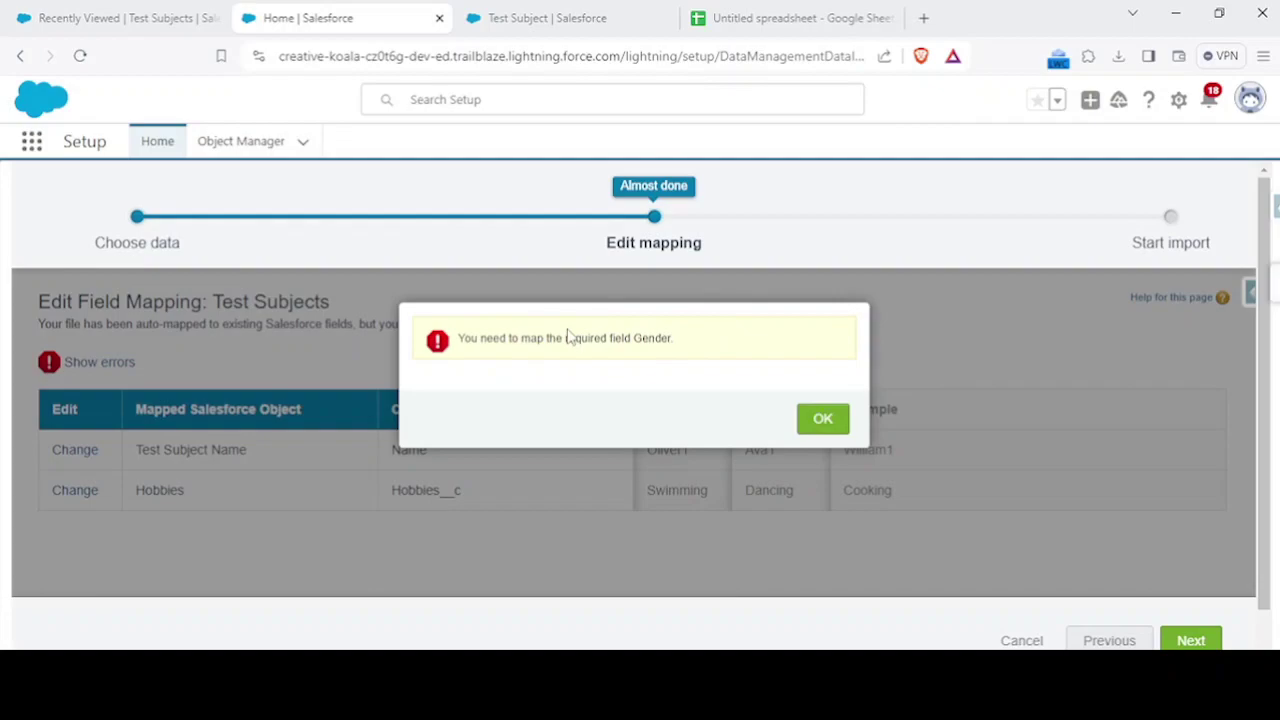
Examine the remaining mapping error about the required Gender field, and close it
left_click_drag(662, 343, 462, 352)
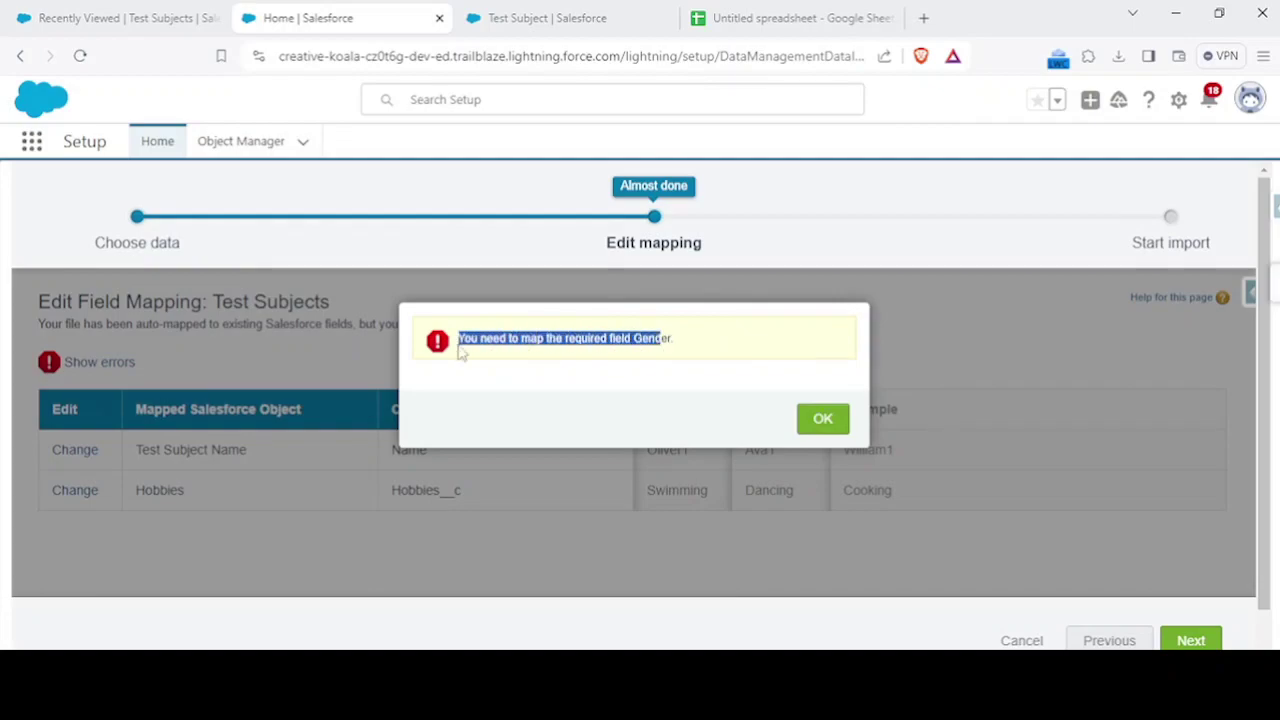
triple_click(624, 338)
left_click(600, 380)
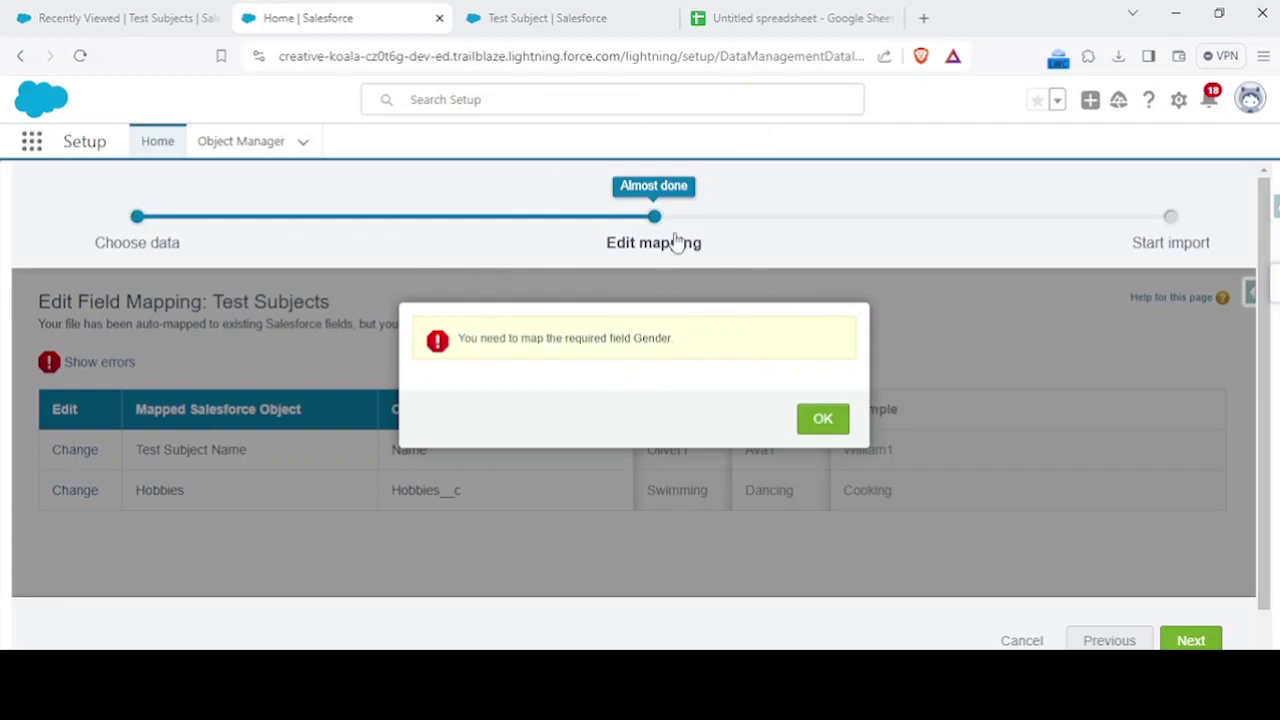
triple_click(468, 337)
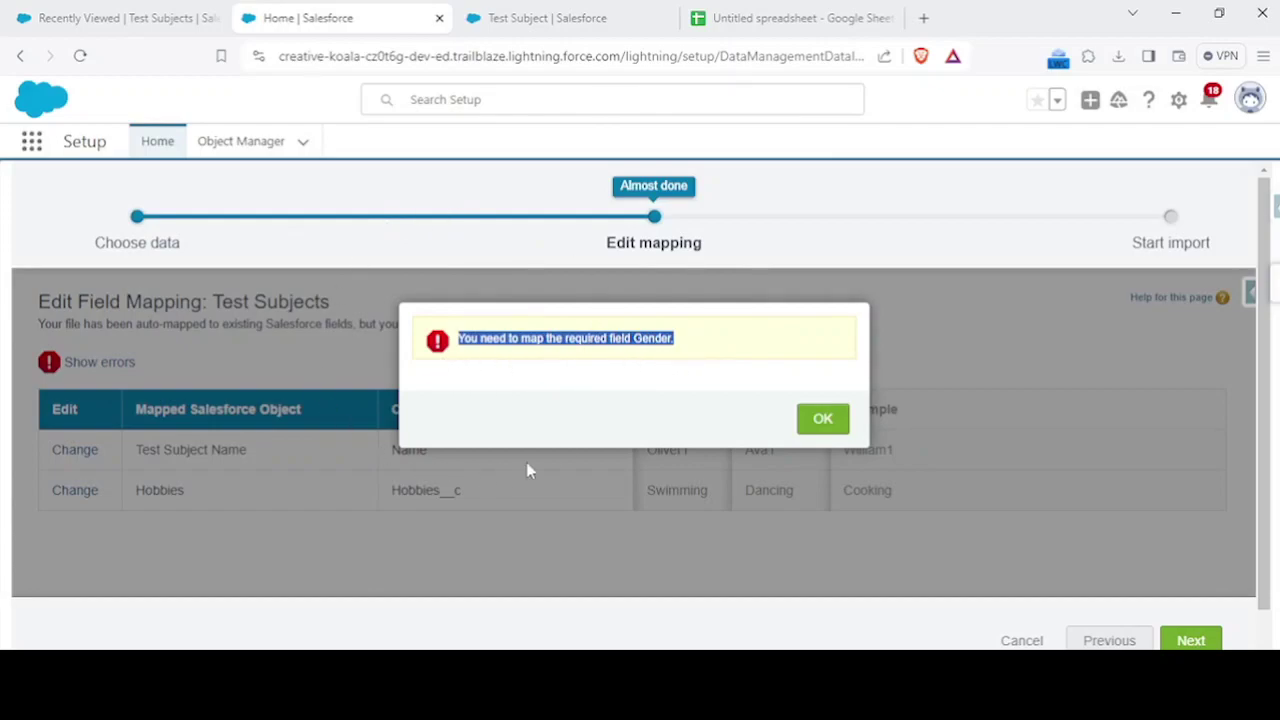
left_click(579, 369)
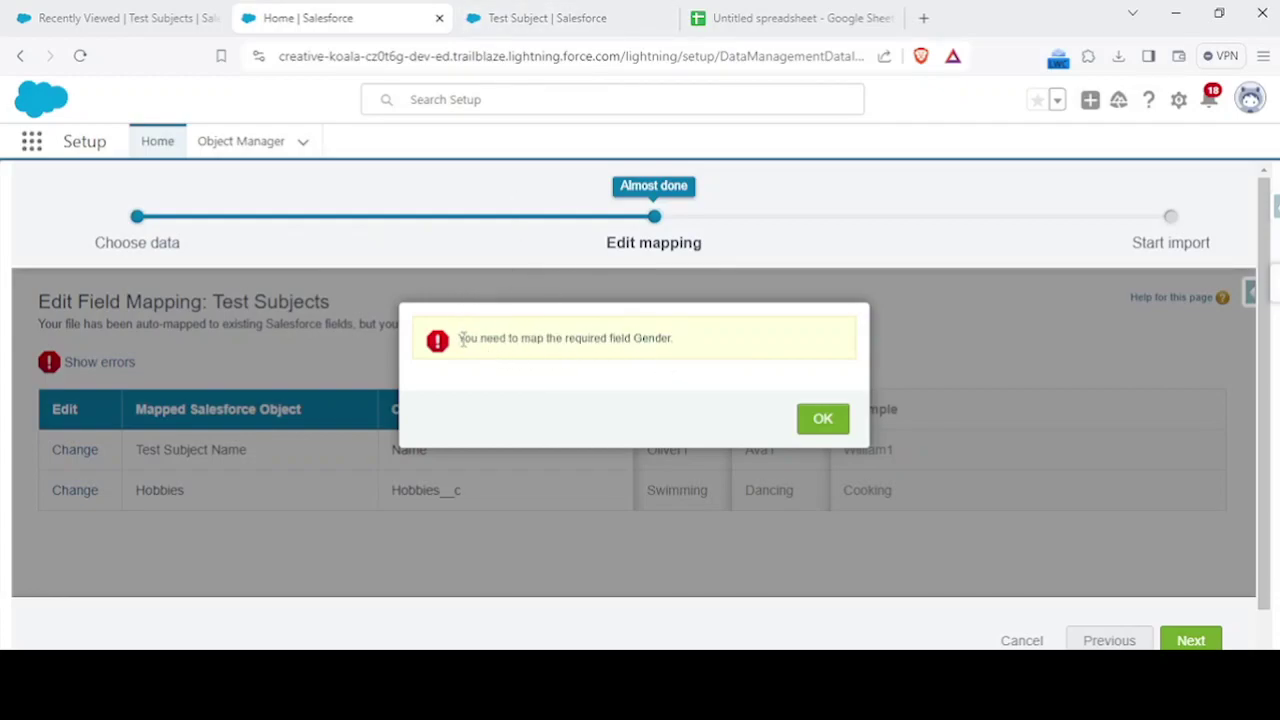
left_click_drag(459, 342, 684, 362)
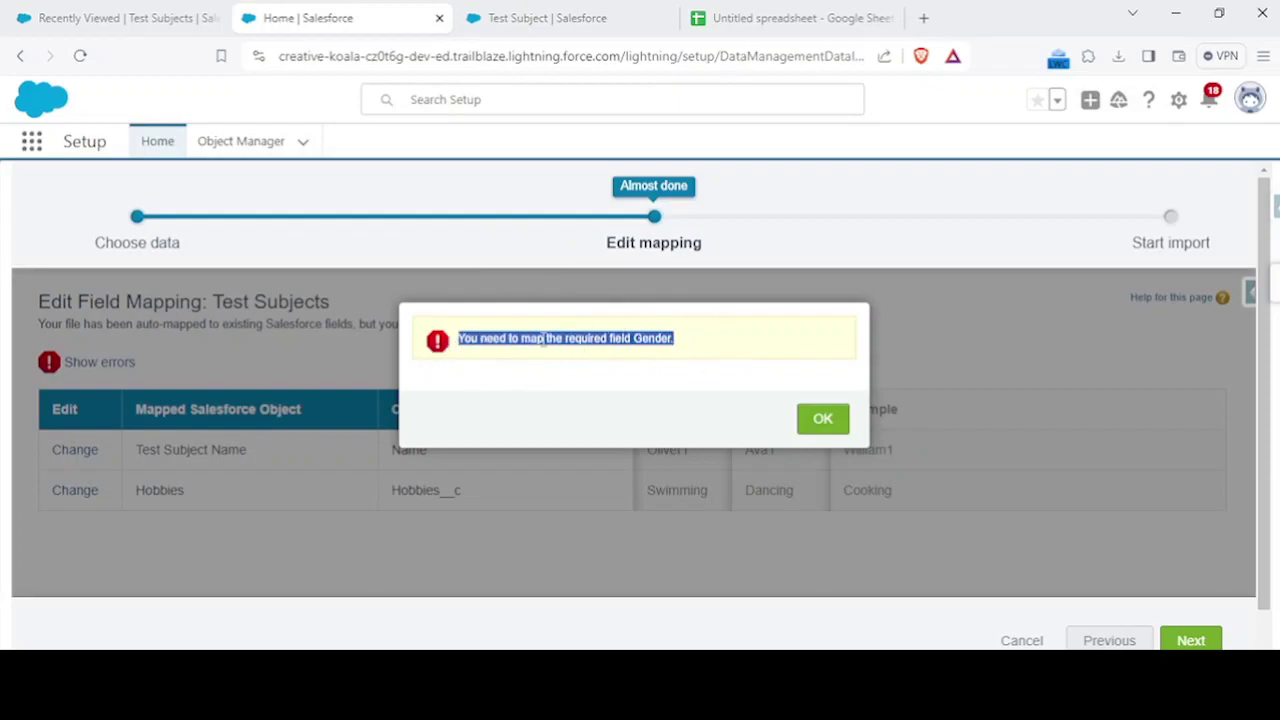
left_click(822, 419)
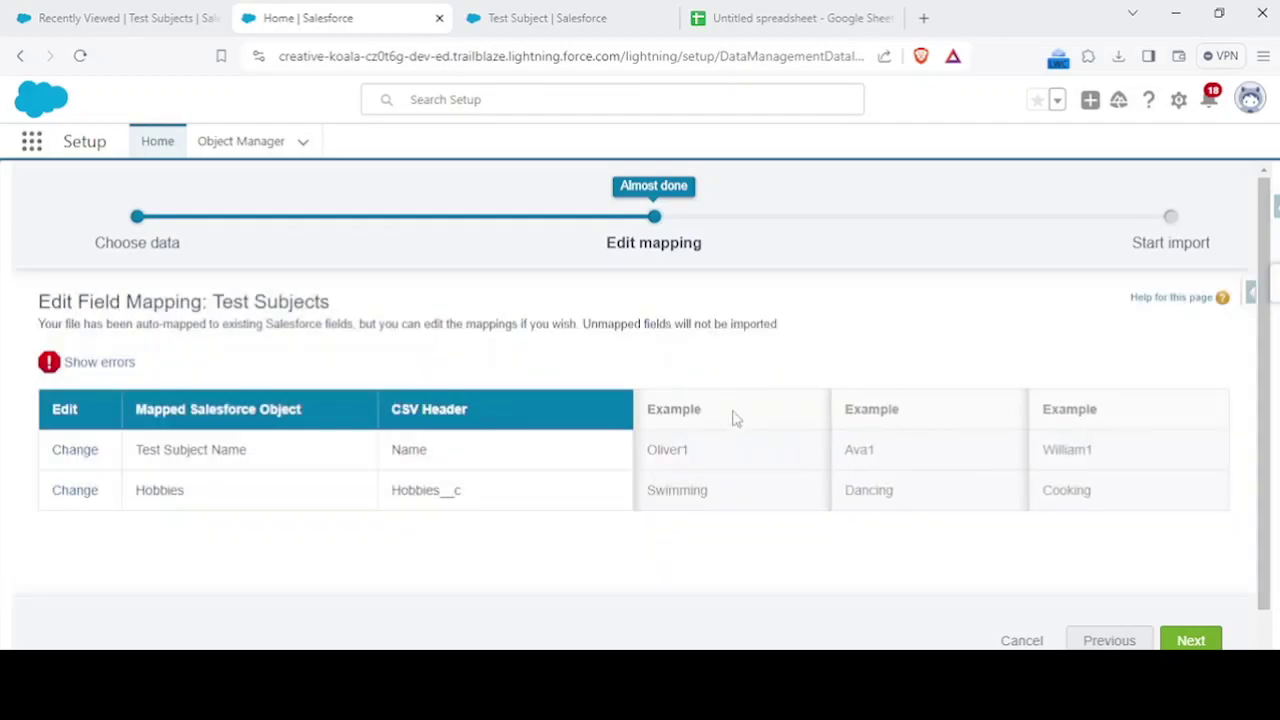
left_click(522, 8)
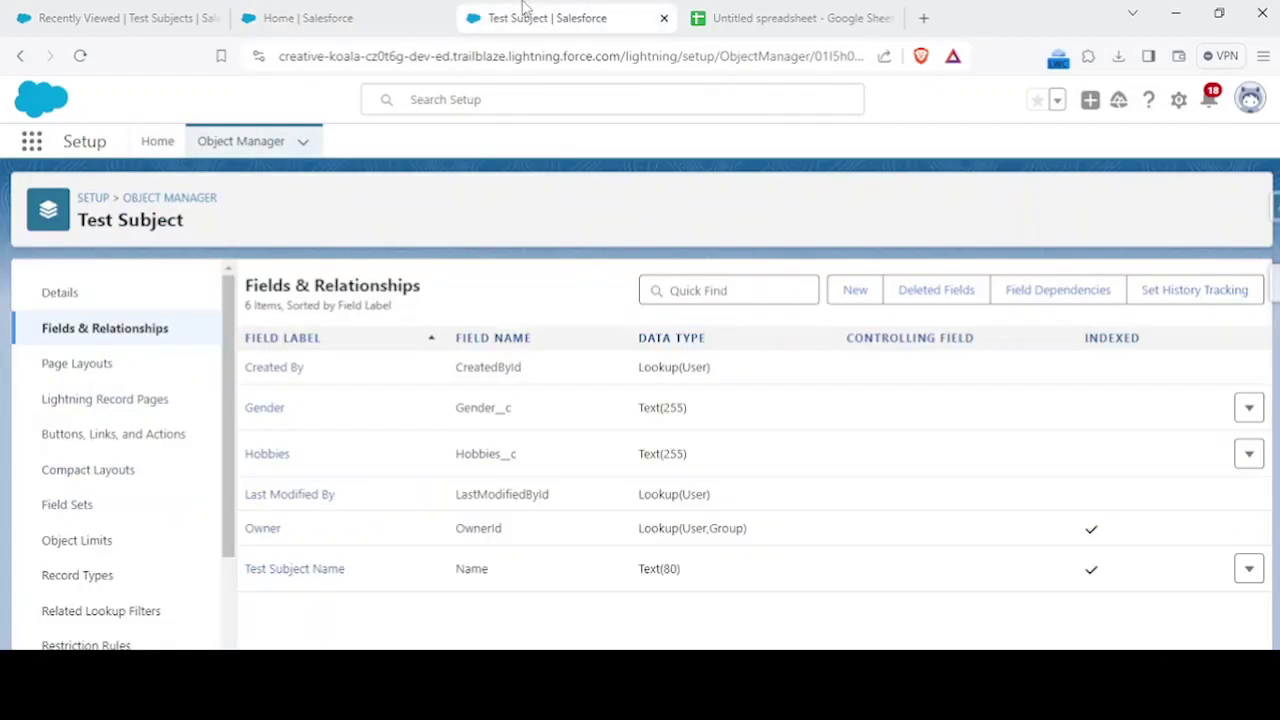
left_click(345, 10)
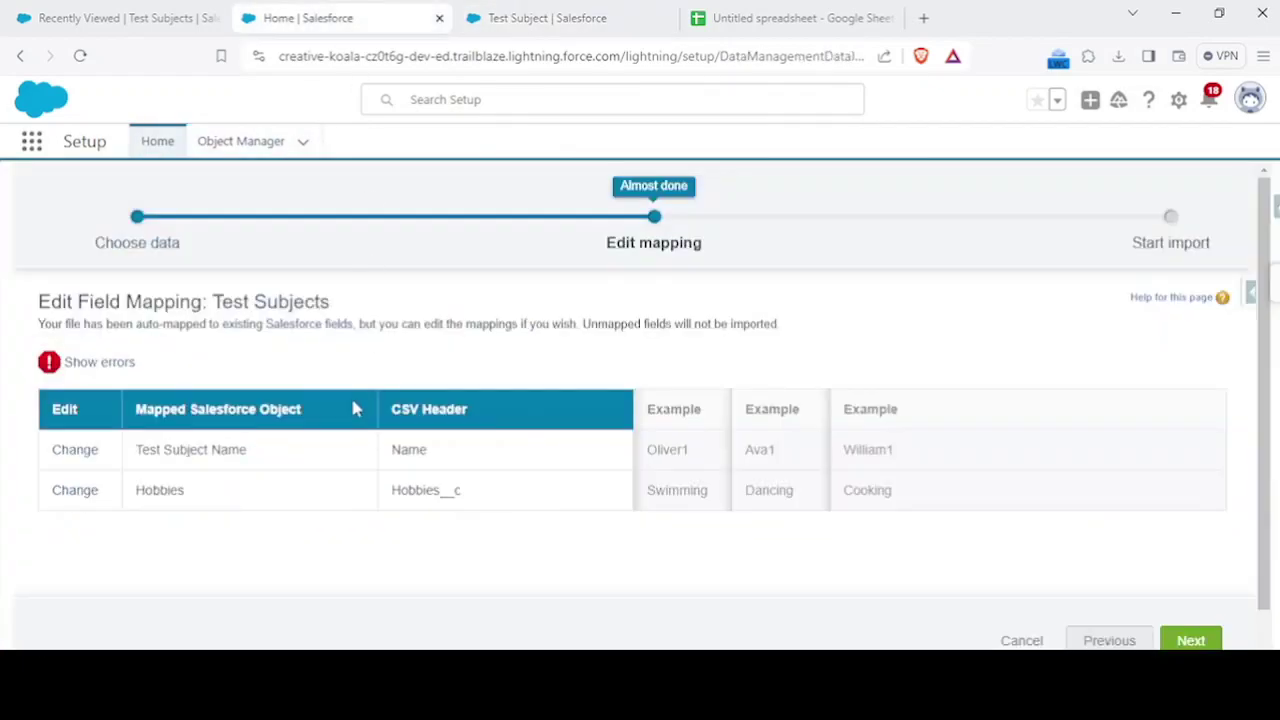